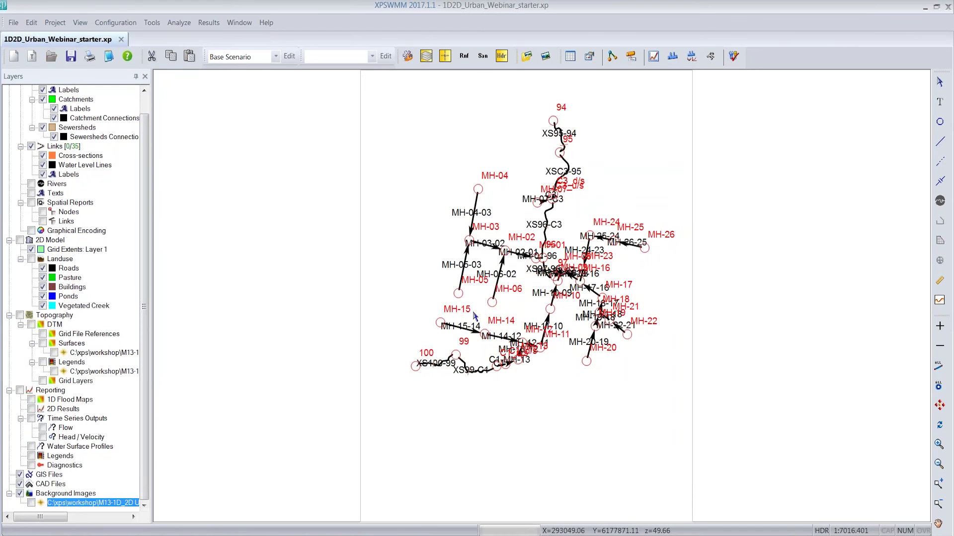
# Step: Inspect the conduit data of the creek link XS100-99 and the pipe link MH-06-02
pyautogui.click(439, 366)
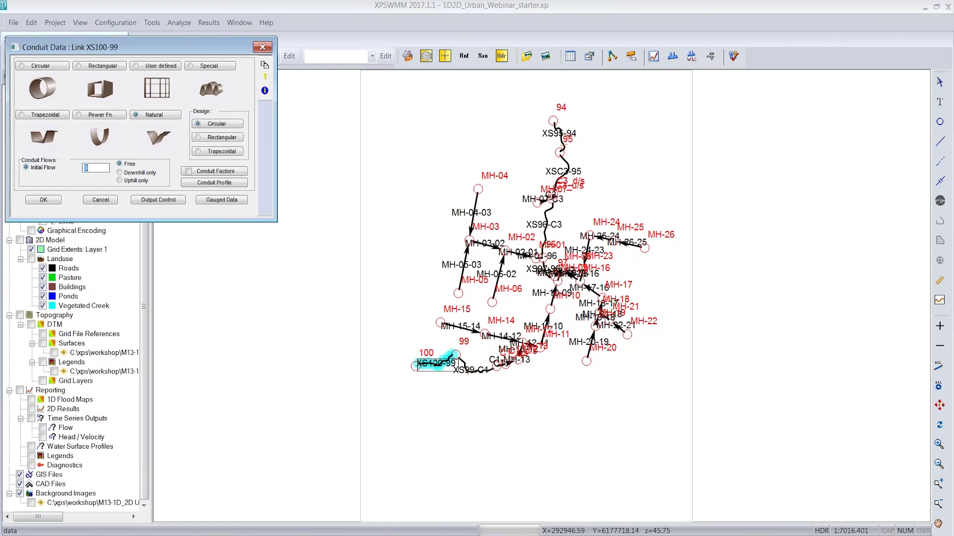
pyautogui.click(110, 202)
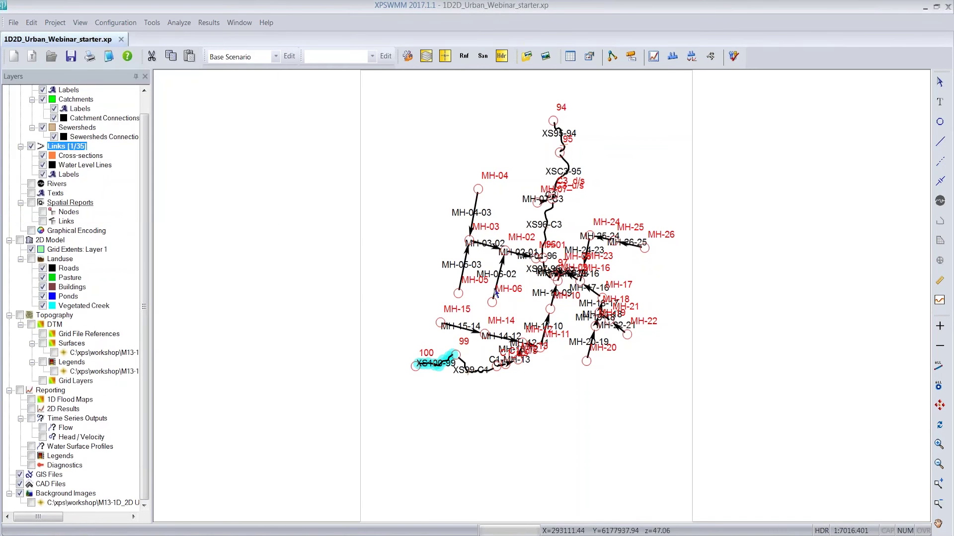
pyautogui.doubleClick(497, 292)
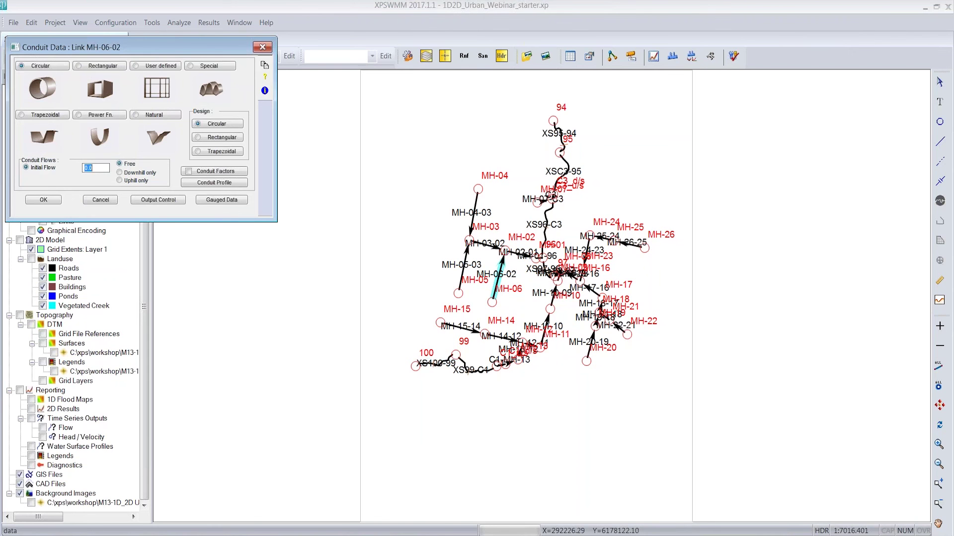
pyautogui.click(113, 199)
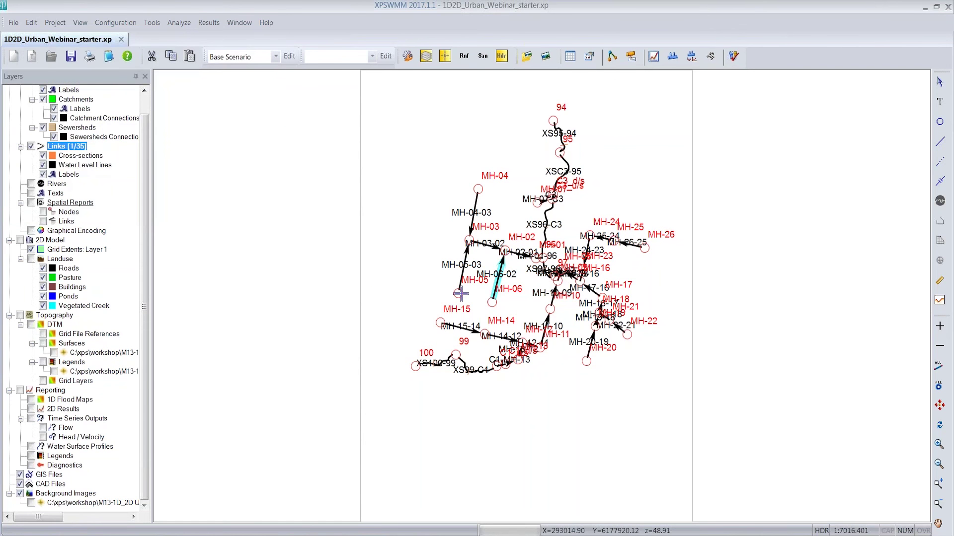
# Step: Look at the network in runoff mode, return to hydraulics mode, and view the user inflow hydrograph of node 100
pyautogui.click(463, 57)
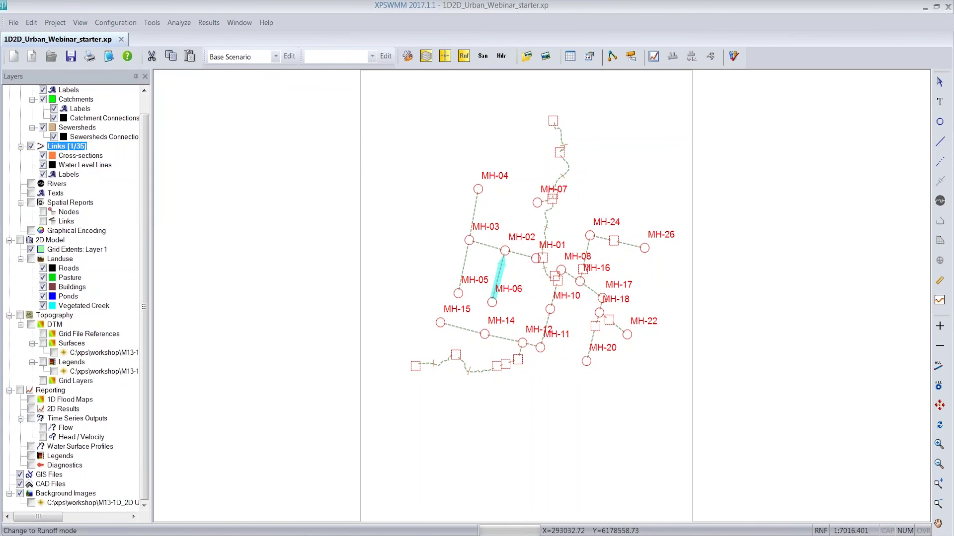
pyautogui.click(501, 56)
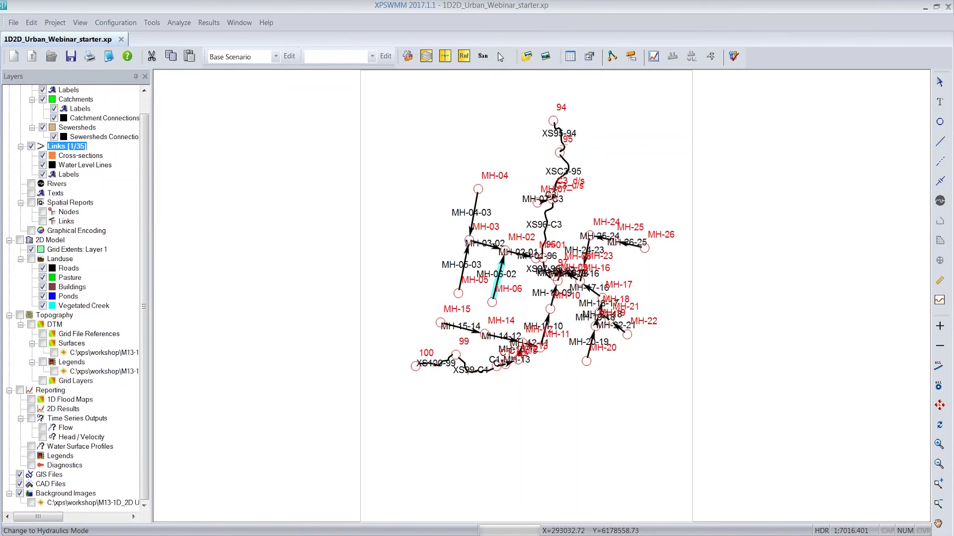
pyautogui.doubleClick(415, 364)
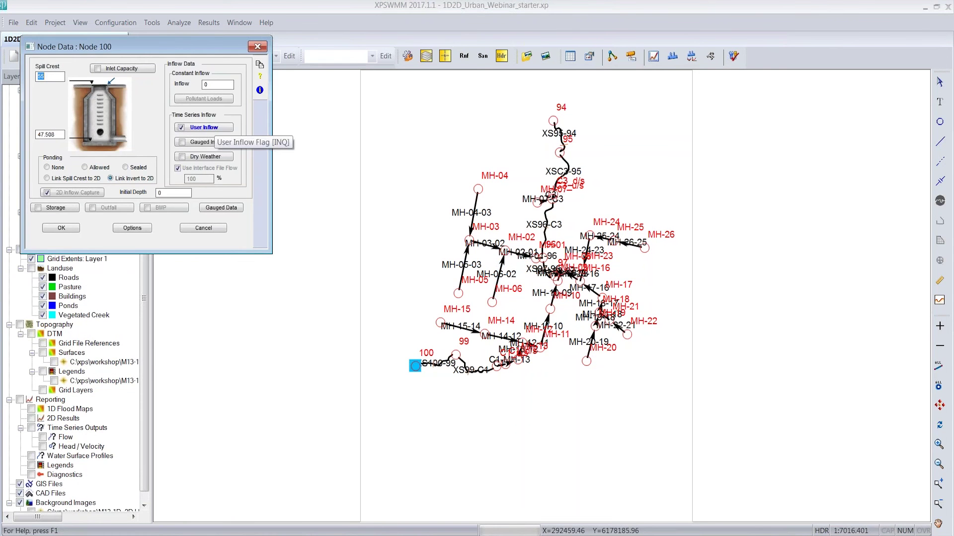
pyautogui.click(205, 128)
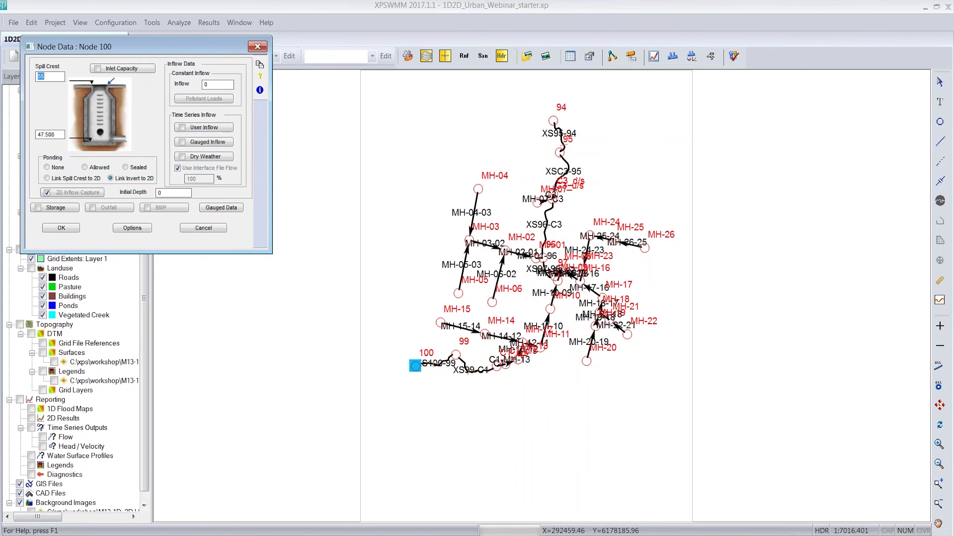
pyautogui.click(205, 127)
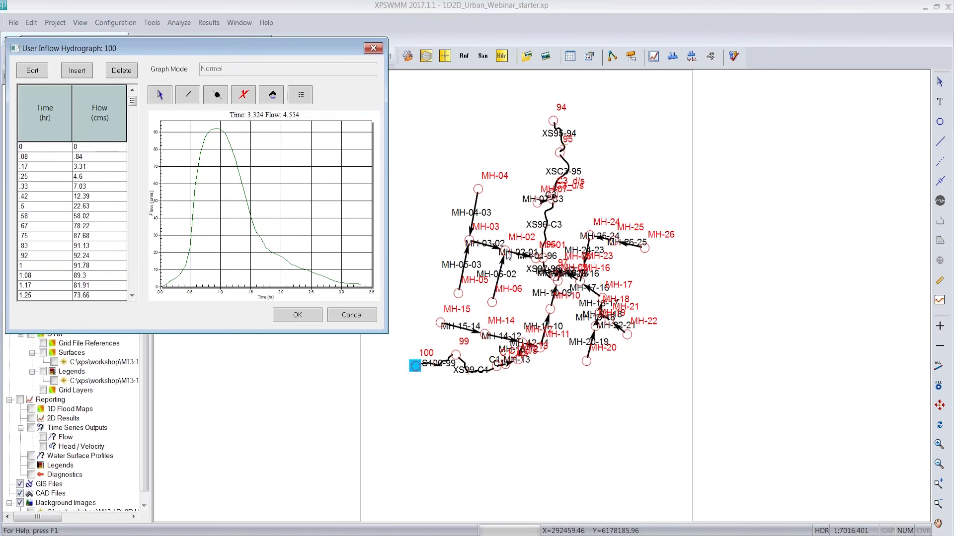
pyautogui.click(356, 313)
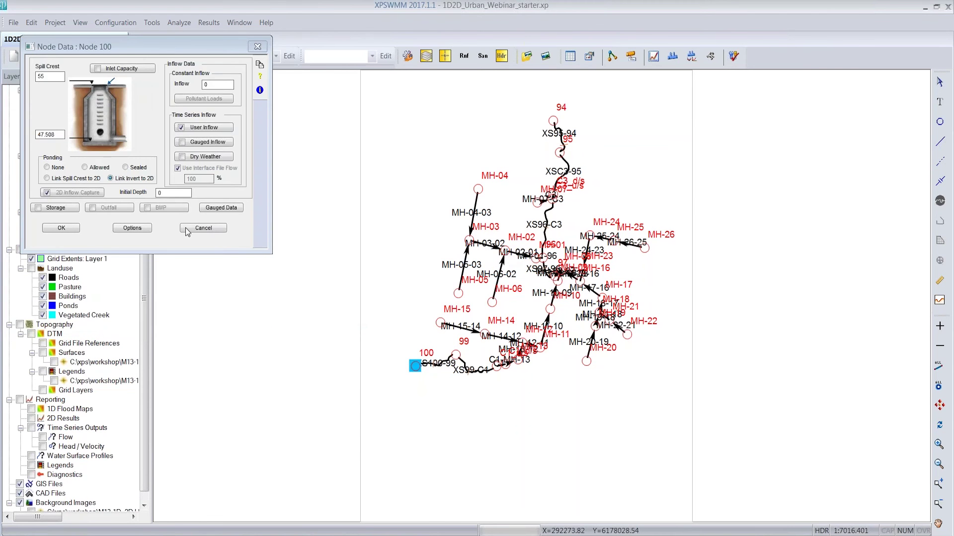
pyautogui.click(188, 232)
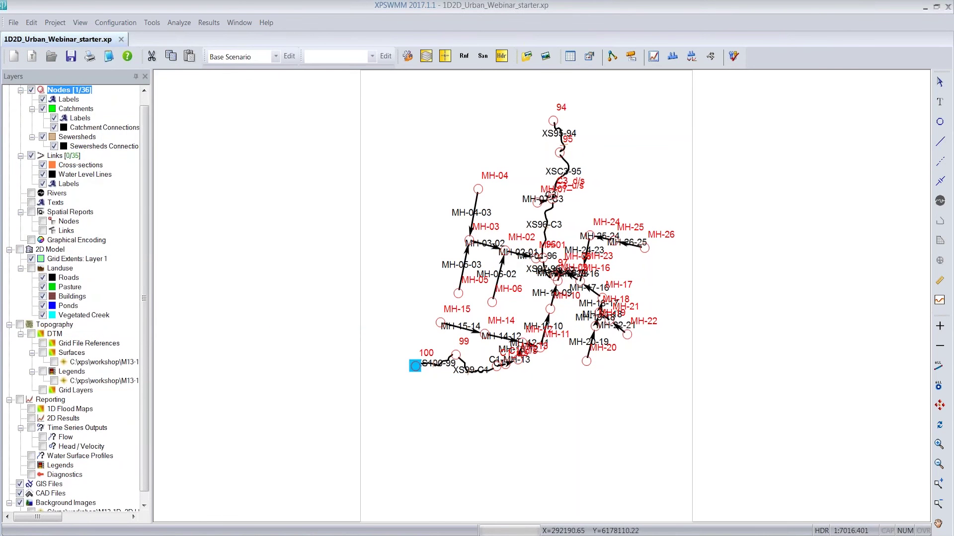
# Step: Display the DTM surface contours over the network and hide them again
pyautogui.click(55, 362)
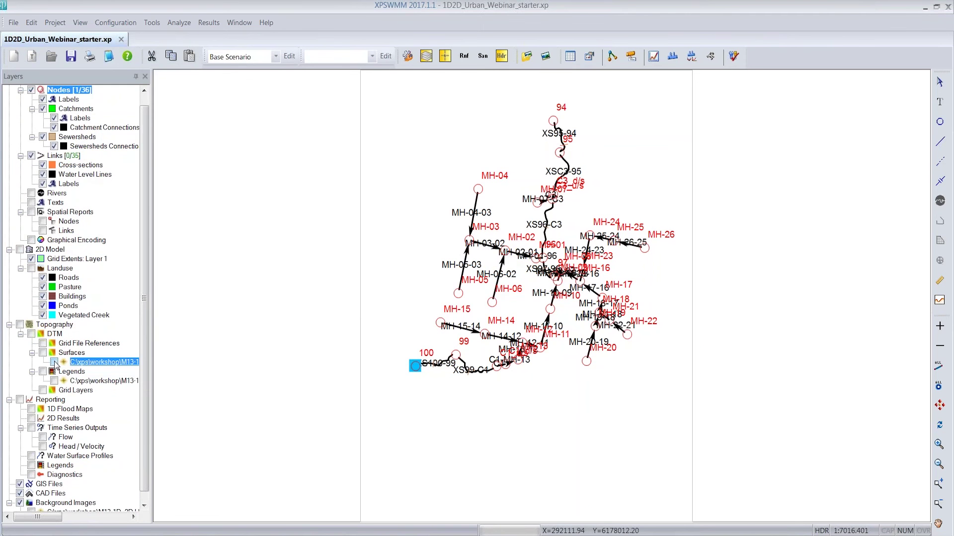
pyautogui.click(54, 362)
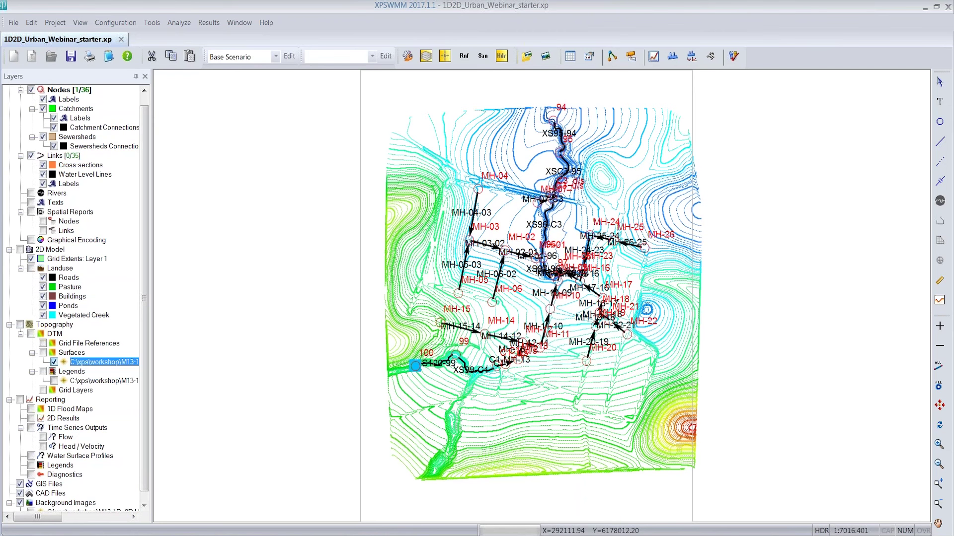
pyautogui.click(54, 362)
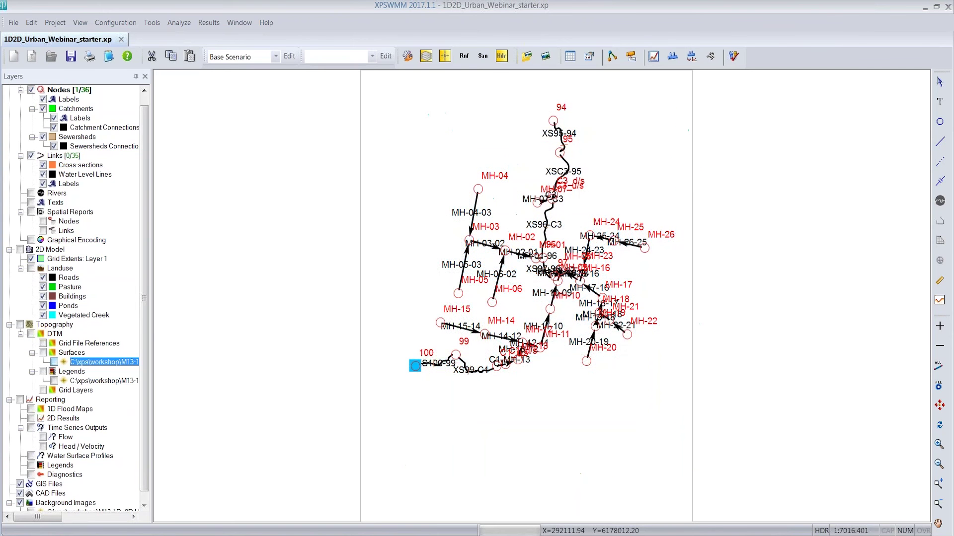
# Step: Save a copy of the model as 1D2D_Urban_Webinar in the Webinar1D2D folder and solve it
pyautogui.click(13, 22)
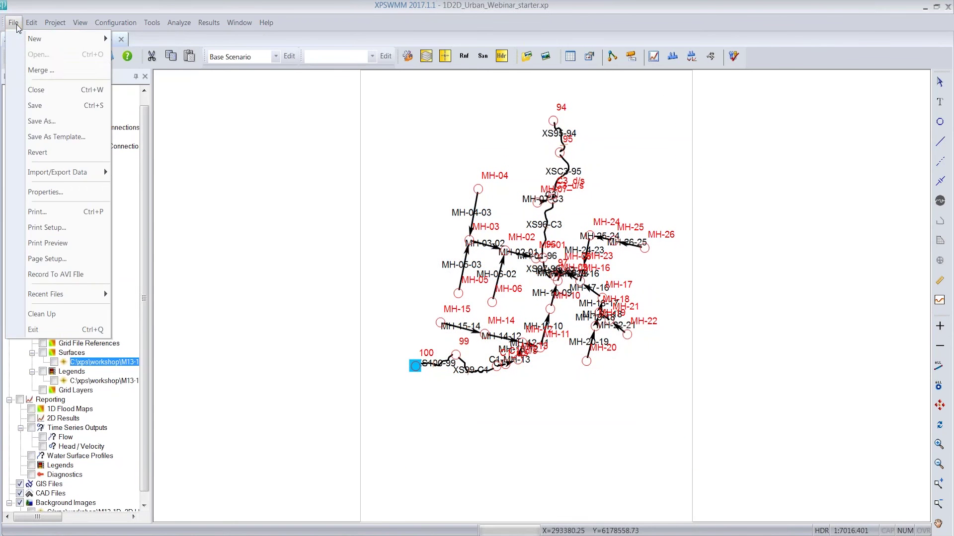
pyautogui.click(43, 122)
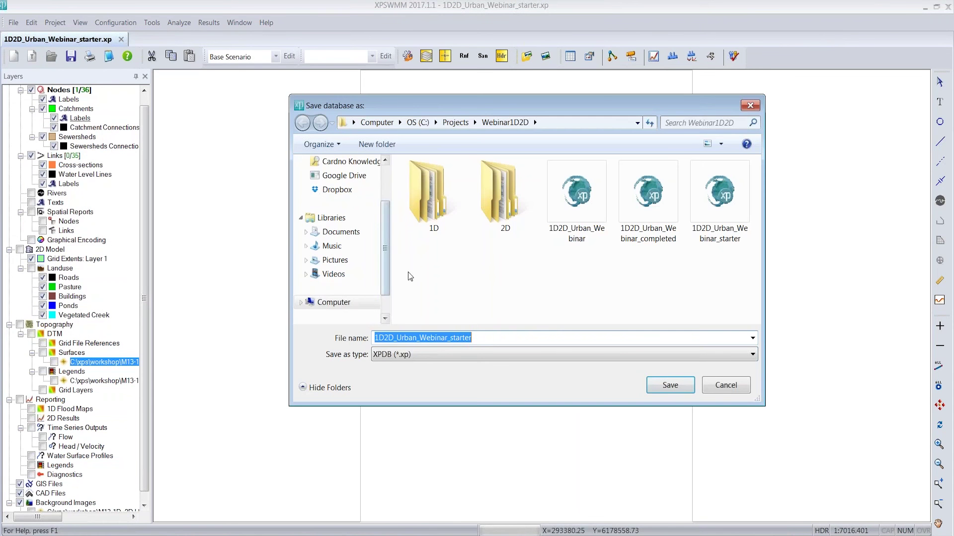
pyautogui.click(473, 339)
pyautogui.press('BackSpace')
pyautogui.press('BackSpace')
pyautogui.press('BackSpace')
pyautogui.press('BackSpace')
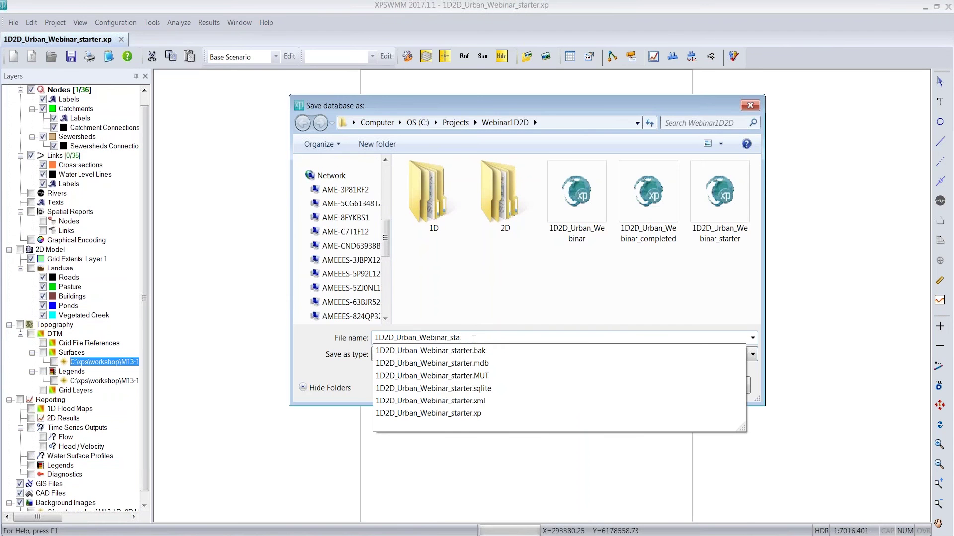
pyautogui.press('BackSpace')
pyautogui.press('BackSpace')
pyautogui.press('BackSpace')
pyautogui.press('BackSpace')
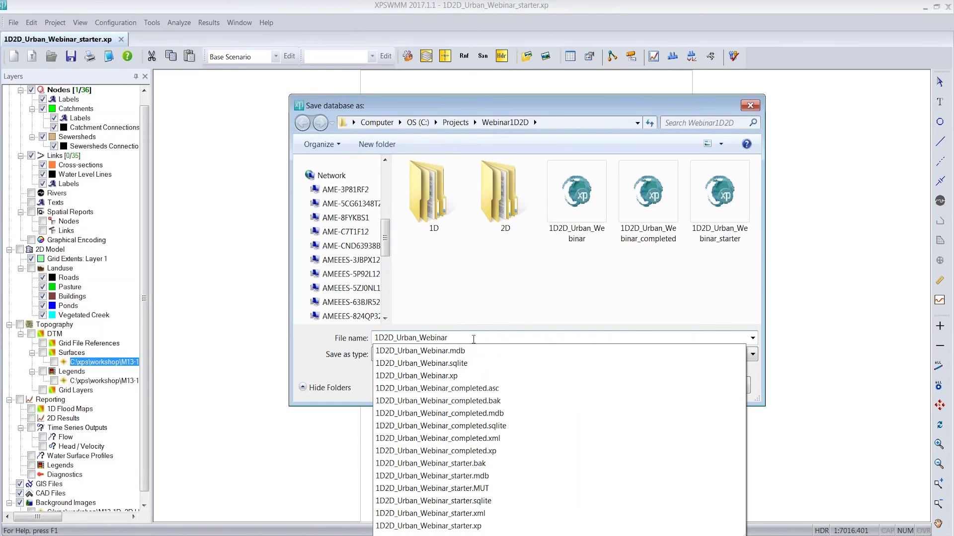
pyautogui.press('Return')
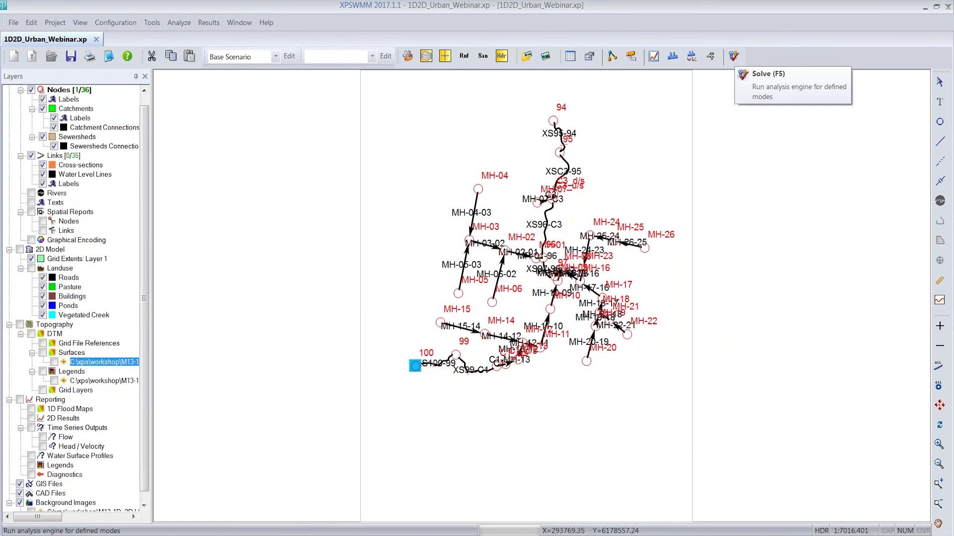
pyautogui.click(733, 56)
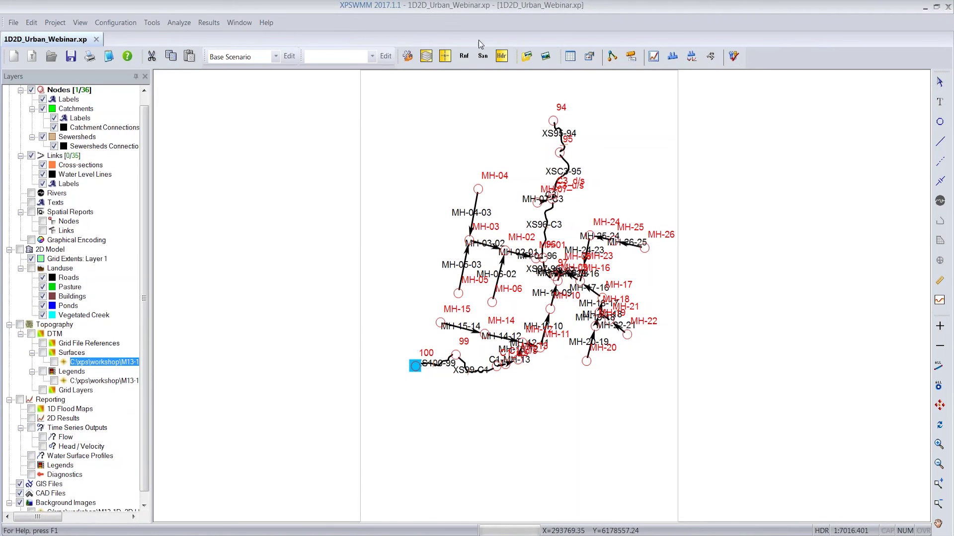
# Step: In runoff mode, review the rainfall and flow results for nodes MH-02, MH-03, MH-05 and MH-06
pyautogui.click(464, 56)
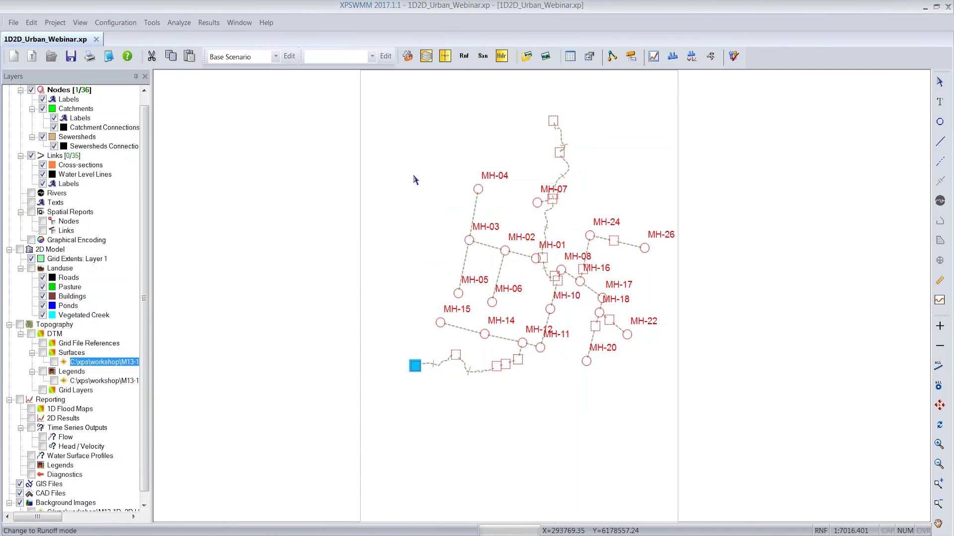
pyautogui.moveTo(417, 202); pyautogui.dragTo(517, 311)
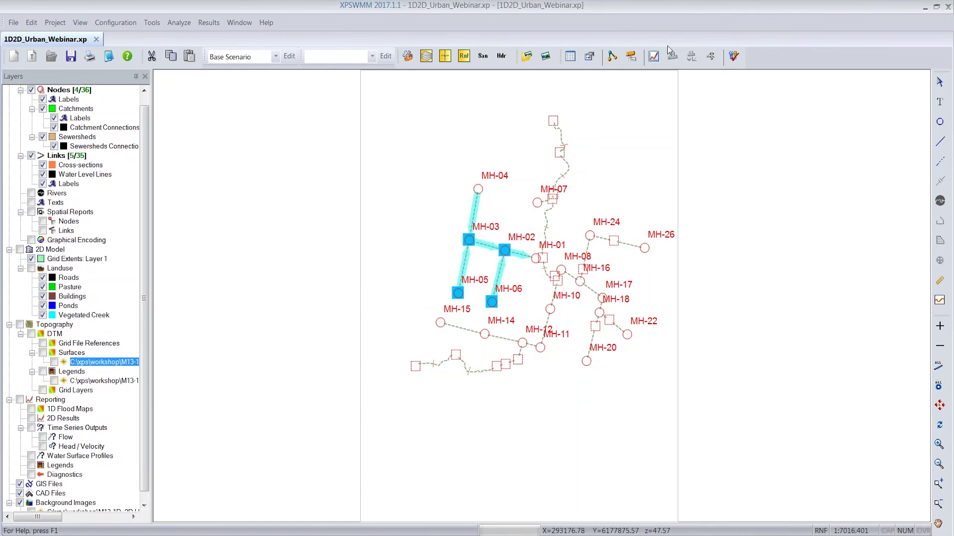
pyautogui.click(653, 57)
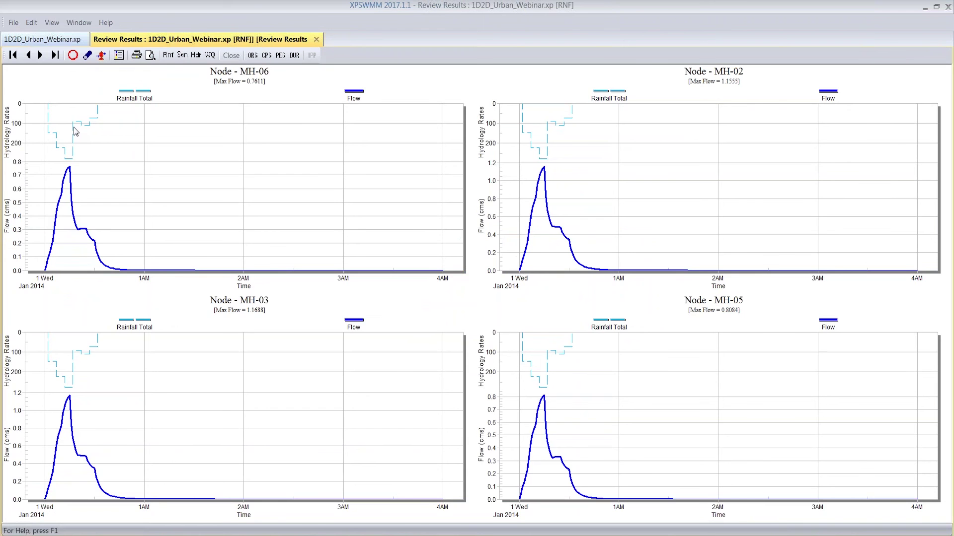
pyautogui.click(231, 59)
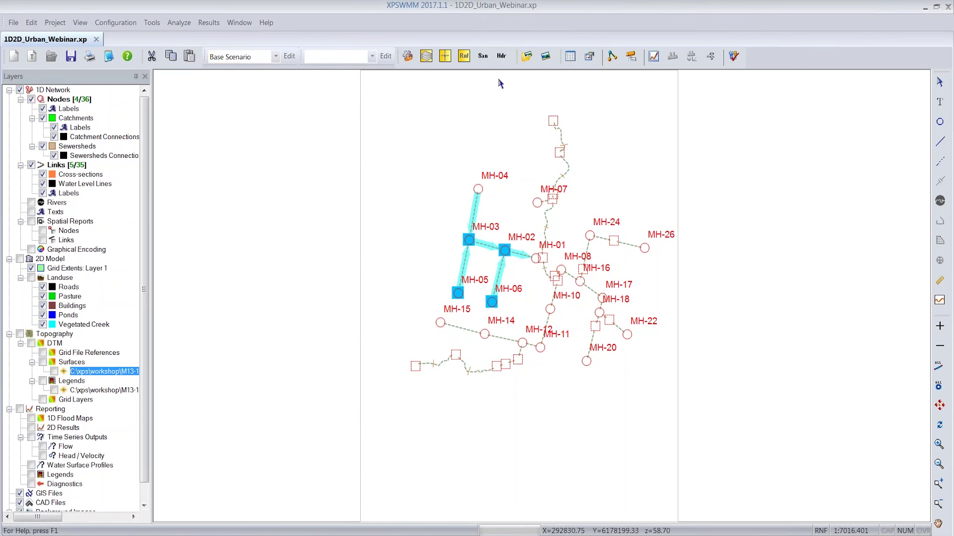
# Step: In hydraulics mode, select the path from MH-04 to node 96 and open its dynamic section view
pyautogui.click(501, 56)
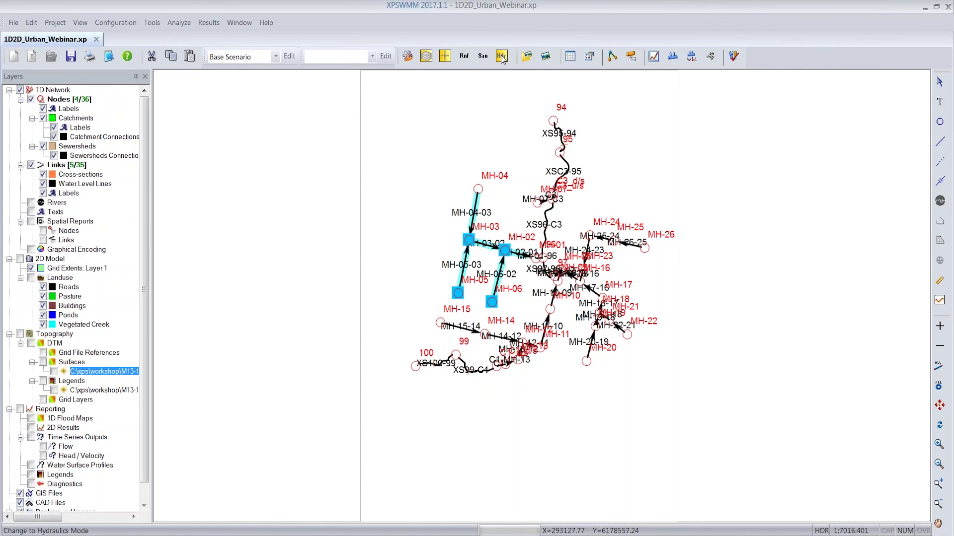
pyautogui.click(444, 180)
pyautogui.doubleClick(478, 188)
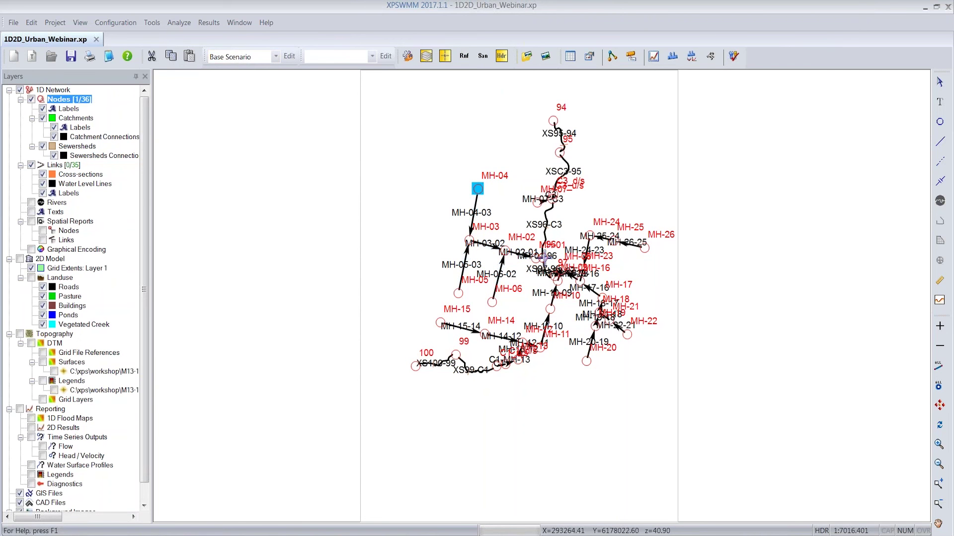
pyautogui.keyDown('ctrl'); pyautogui.click(545, 258); pyautogui.keyUp('ctrl')
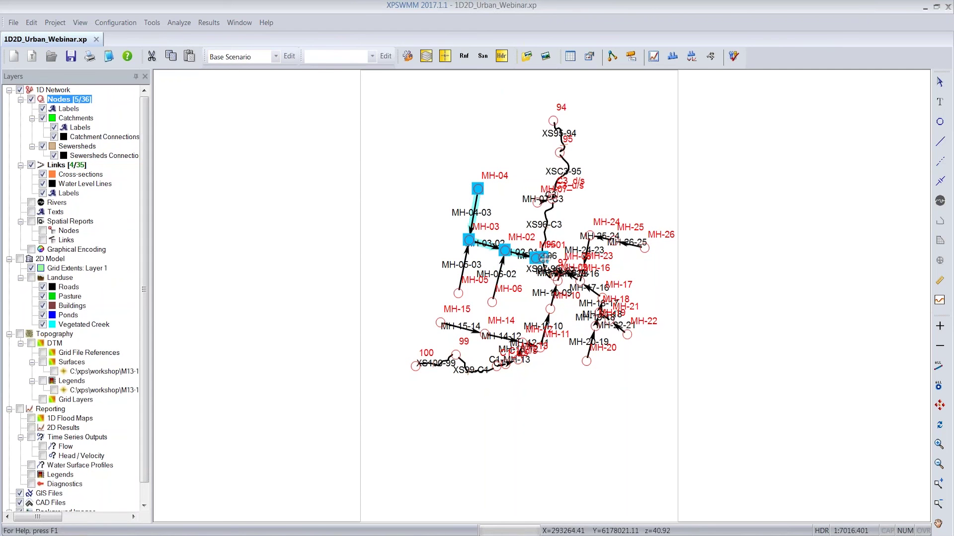
pyautogui.click(692, 58)
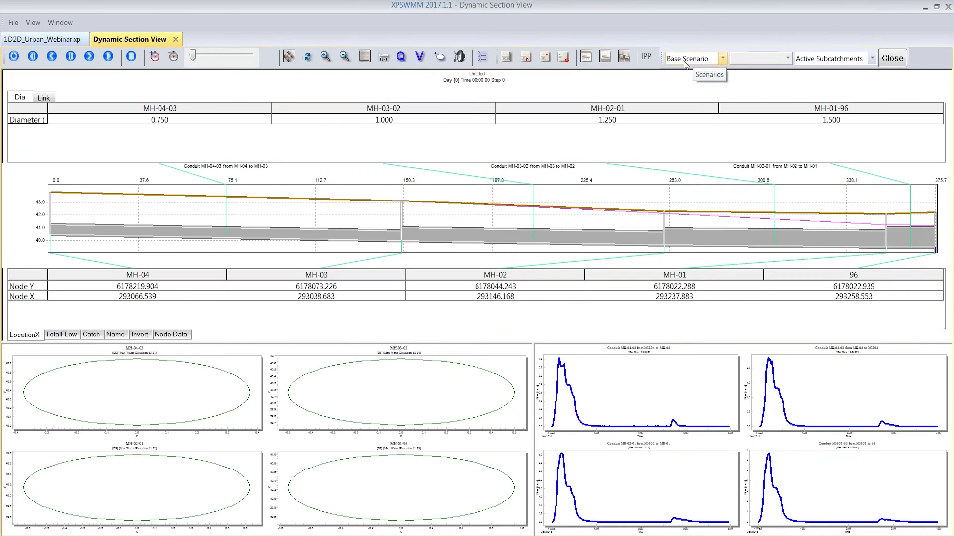
# Step: Play the water level animation along the section, run it back to 00:14:00, and close the section view
pyautogui.click(494, 204)
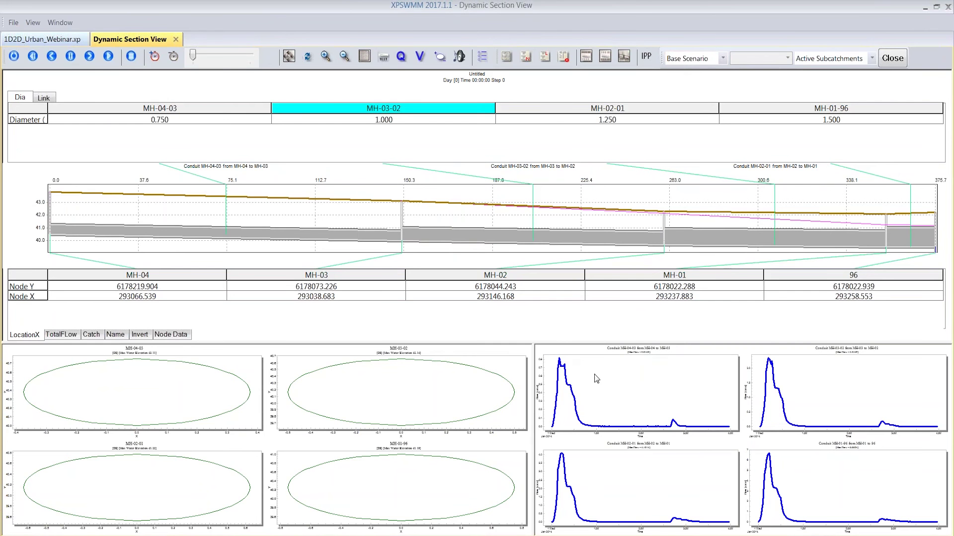
pyautogui.click(110, 57)
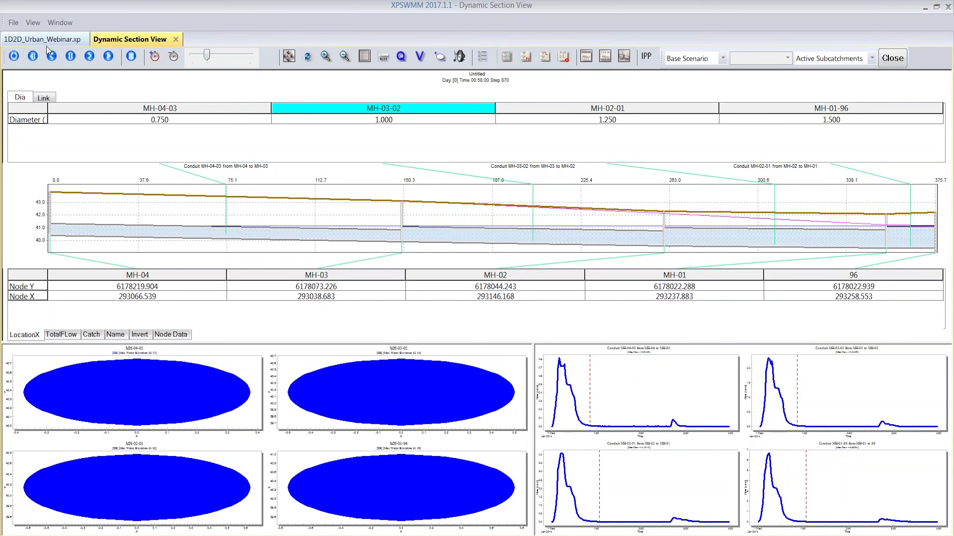
pyautogui.click(68, 56)
pyautogui.moveTo(215, 57); pyautogui.dragTo(202, 63)
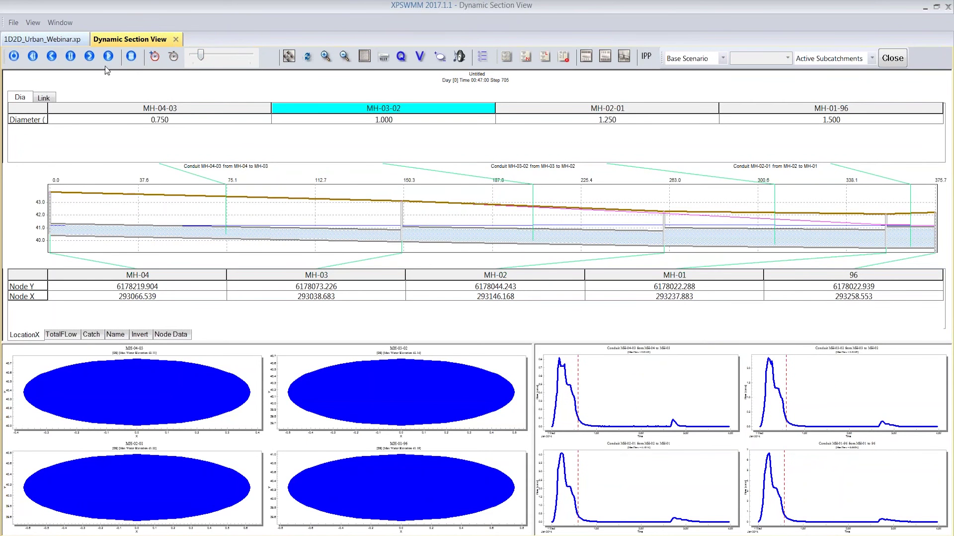
pyautogui.click(52, 57)
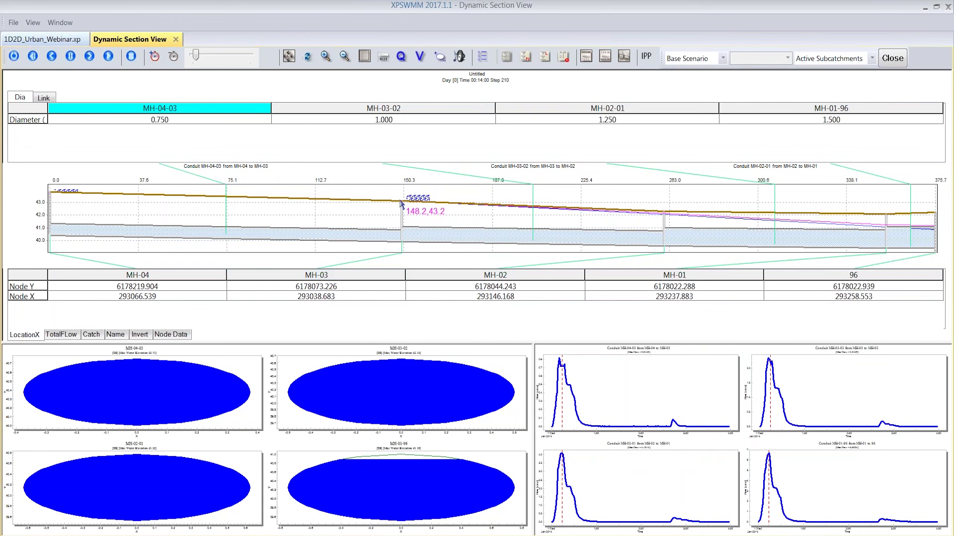
pyautogui.click(177, 39)
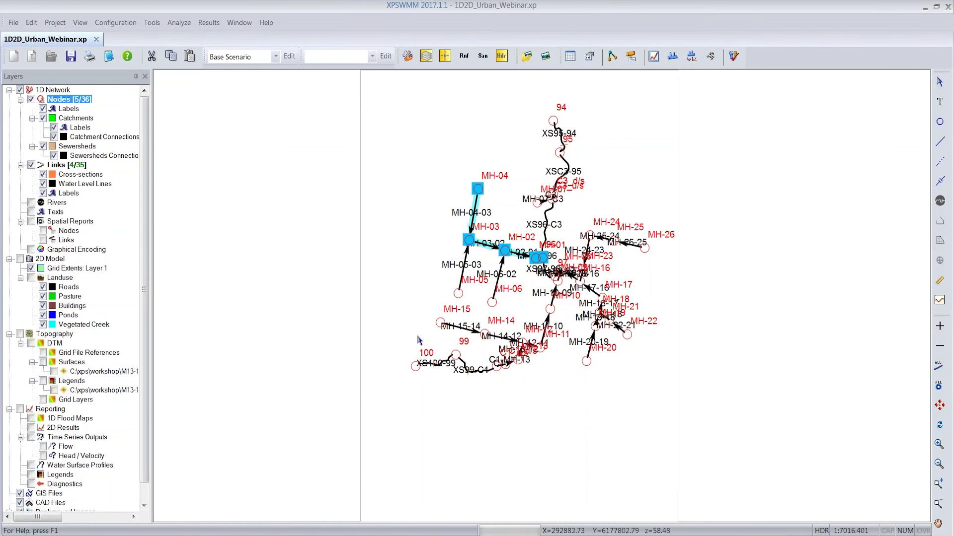
# Step: Select the path from node 100 to MH-09 and open its dynamic section view
pyautogui.click(416, 366)
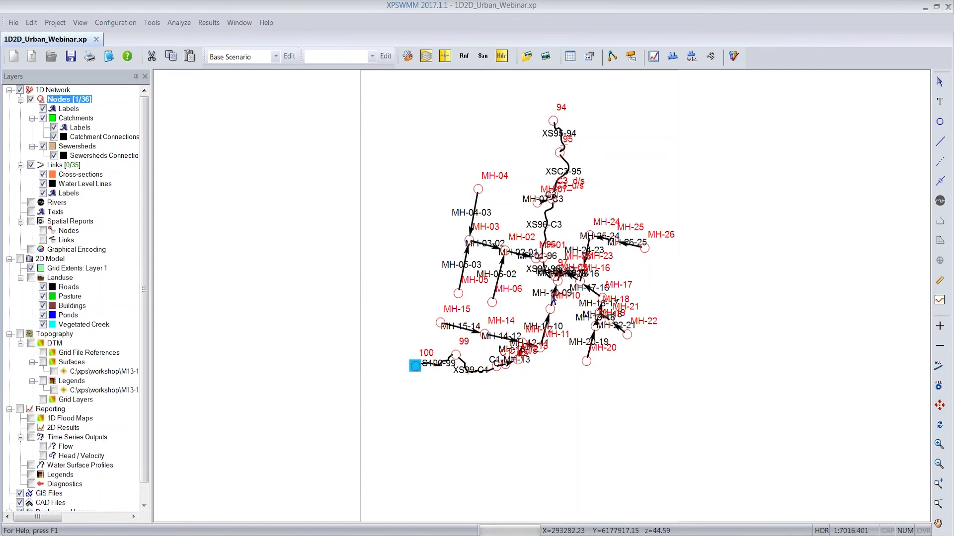
pyautogui.keyDown('shift'); pyautogui.click(557, 281); pyautogui.keyUp('shift')
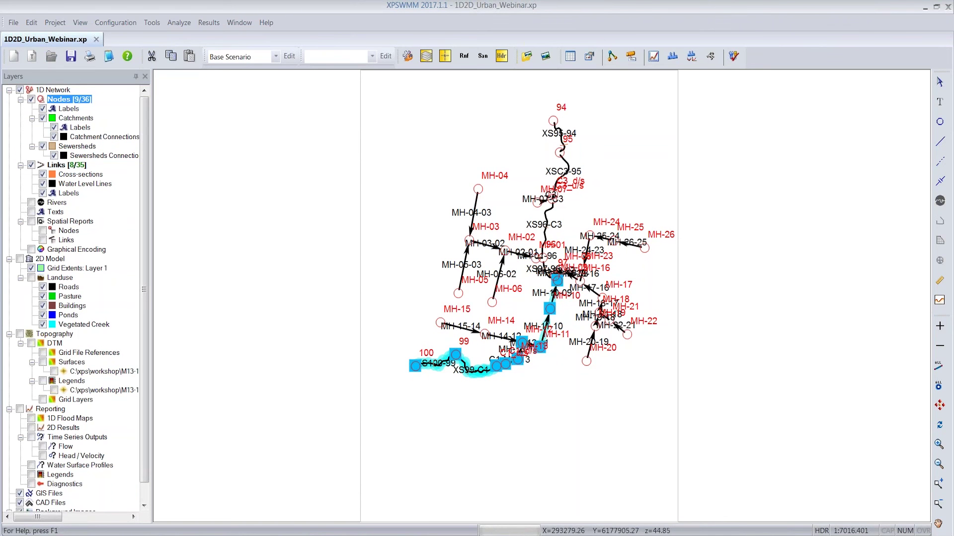
pyautogui.click(691, 57)
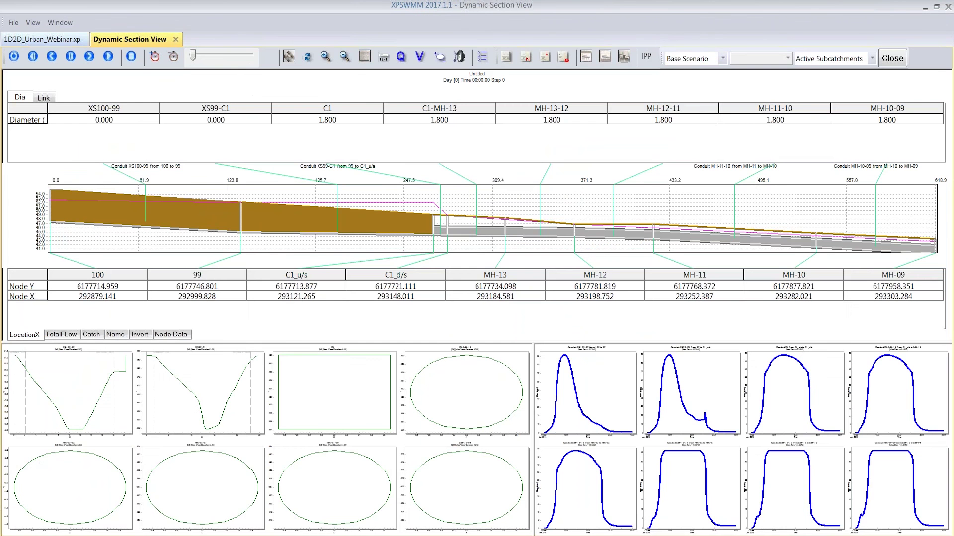
# Step: Play the water level animation with the node table hidden, advance it in steps to 00:50:00, and close the section view
pyautogui.click(110, 58)
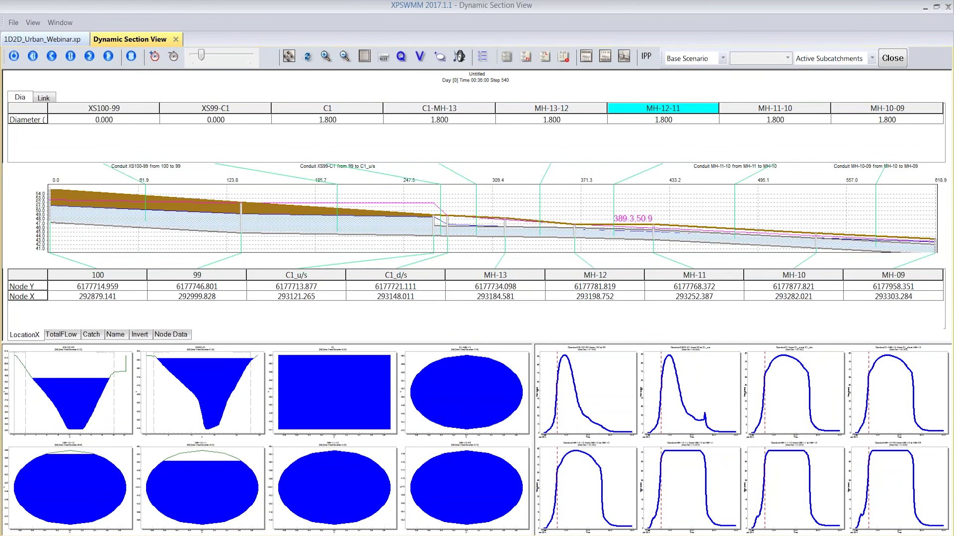
pyautogui.click(603, 58)
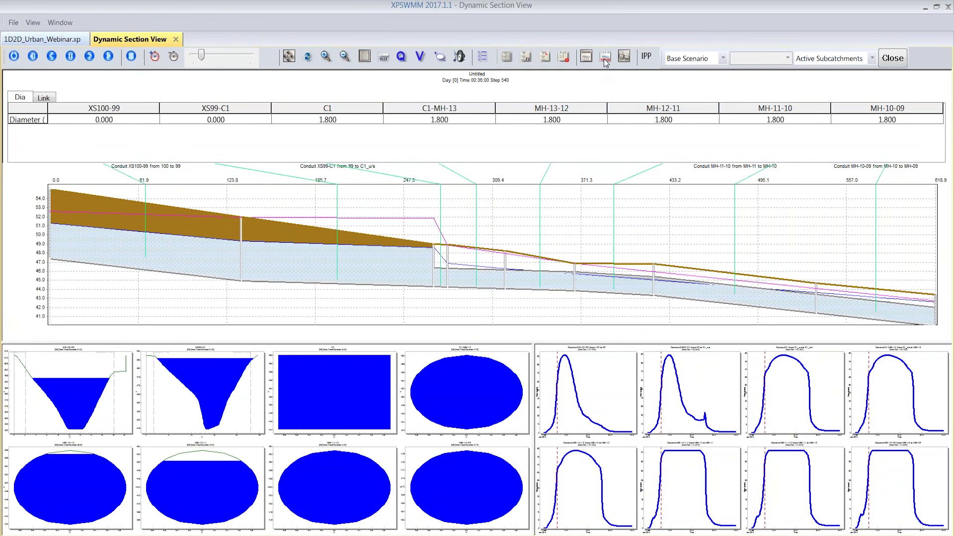
pyautogui.click(90, 56)
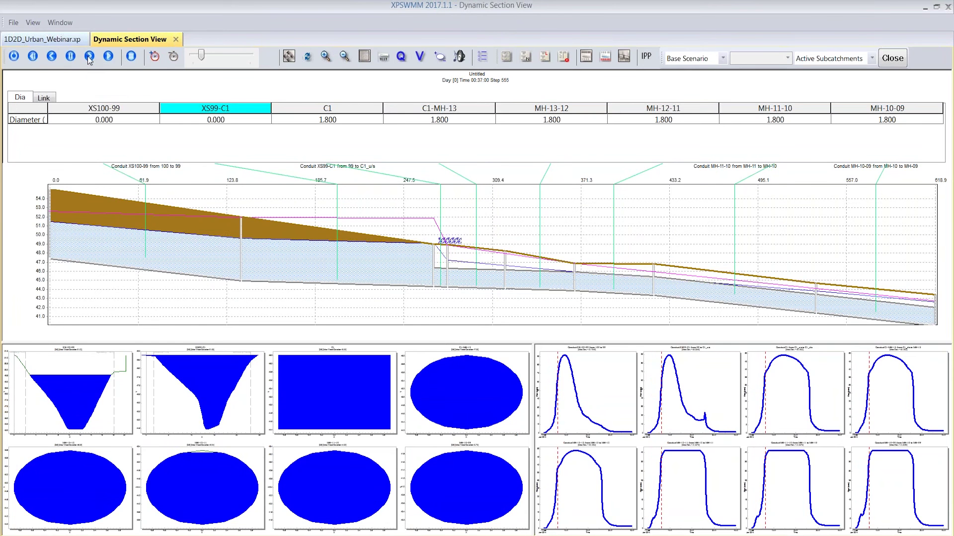
pyautogui.click(89, 56)
pyautogui.click(90, 56)
pyautogui.click(89, 56)
pyautogui.click(89, 57)
pyautogui.click(89, 57)
pyautogui.click(90, 57)
pyautogui.click(90, 57)
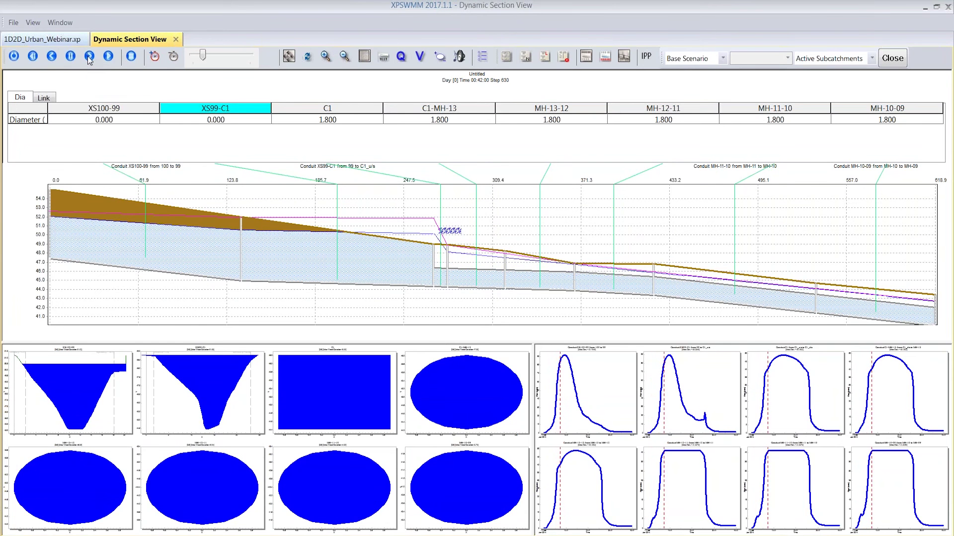
pyautogui.click(89, 57)
pyautogui.click(90, 57)
pyautogui.click(89, 57)
pyautogui.click(89, 57)
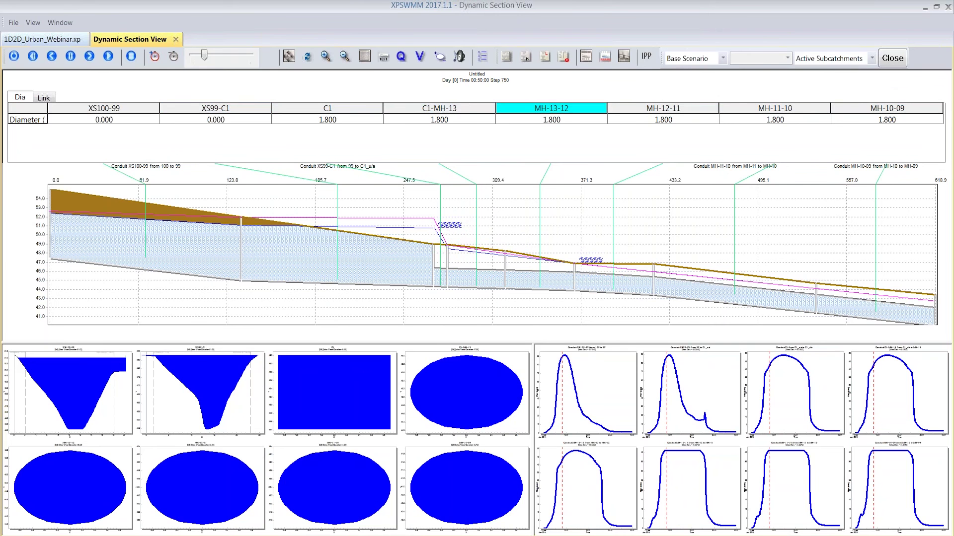
pyautogui.click(893, 59)
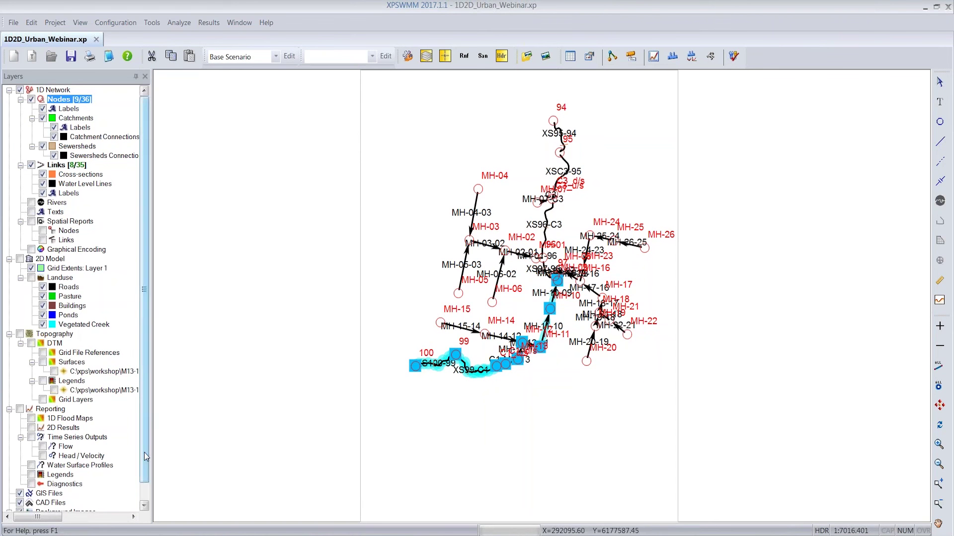
# Step: Display the aerial background image and check the options available for the 2D Model layer
pyautogui.scroll(-1, 26, 498)
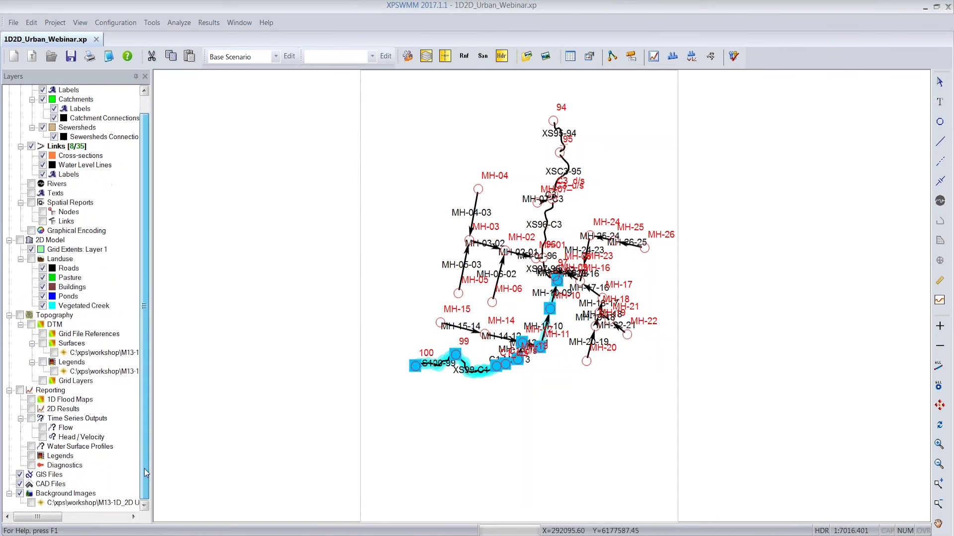
pyautogui.click(31, 503)
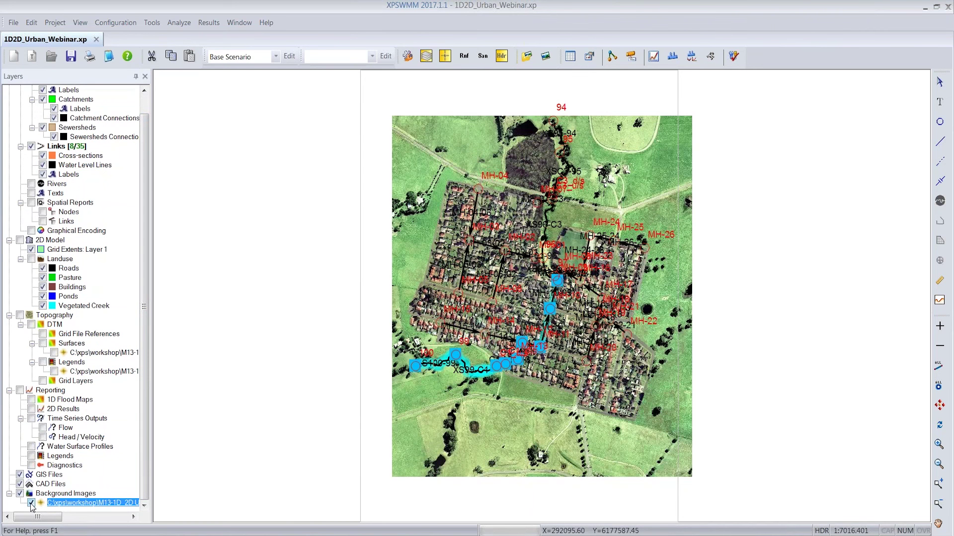
pyautogui.click(67, 249)
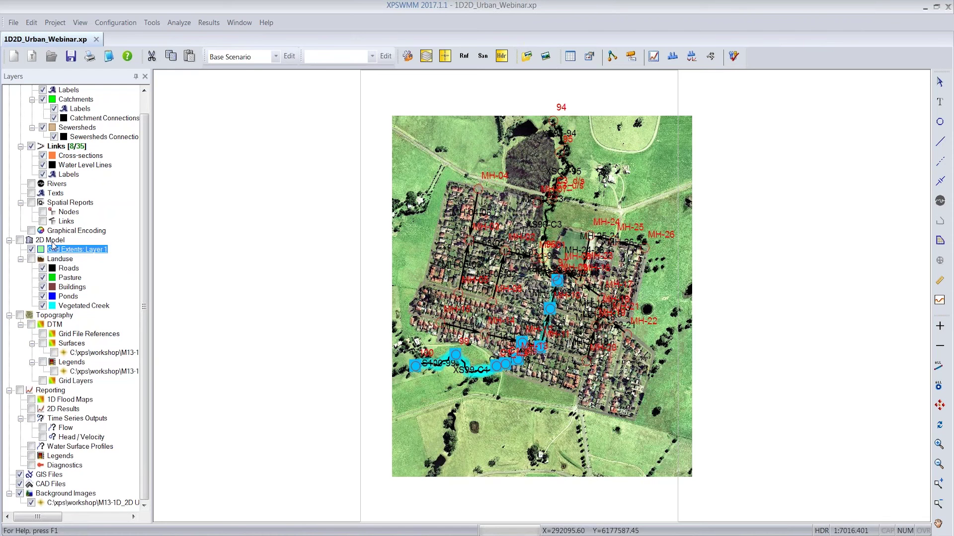
pyautogui.keyDown('ctrl'); pyautogui.click(52, 241); pyautogui.keyUp('ctrl')
pyautogui.rightClick(53, 244)
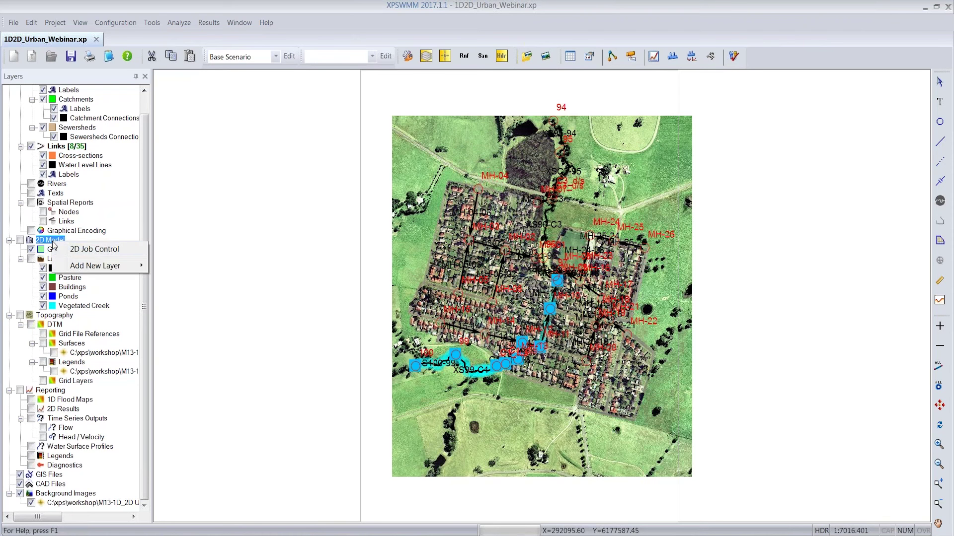
pyautogui.moveTo(89, 269)
# Step: Draw a rectangular polygon on the Grid Extents: Layer 1 layer around the edges of the aerial image, and return to object selection
pyautogui.click(943, 243)
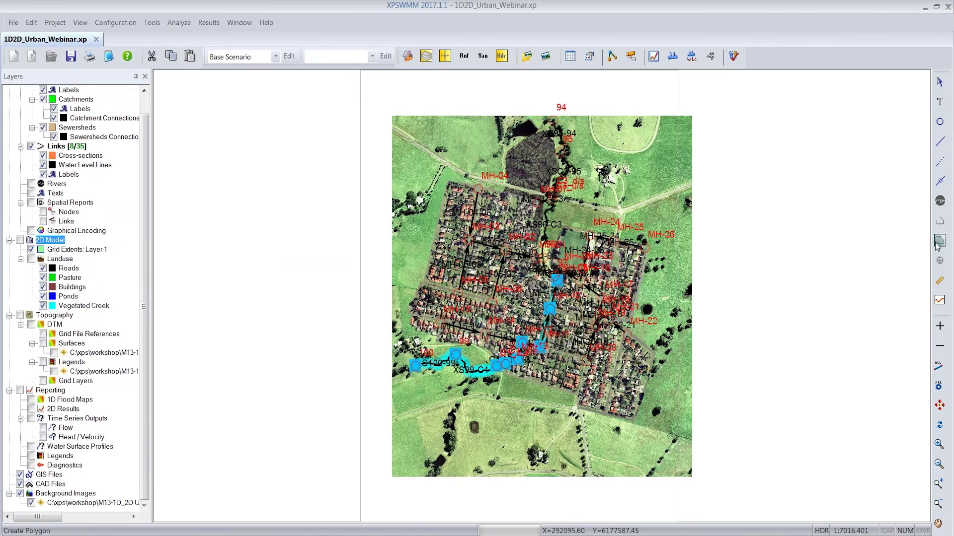
pyautogui.click(86, 253)
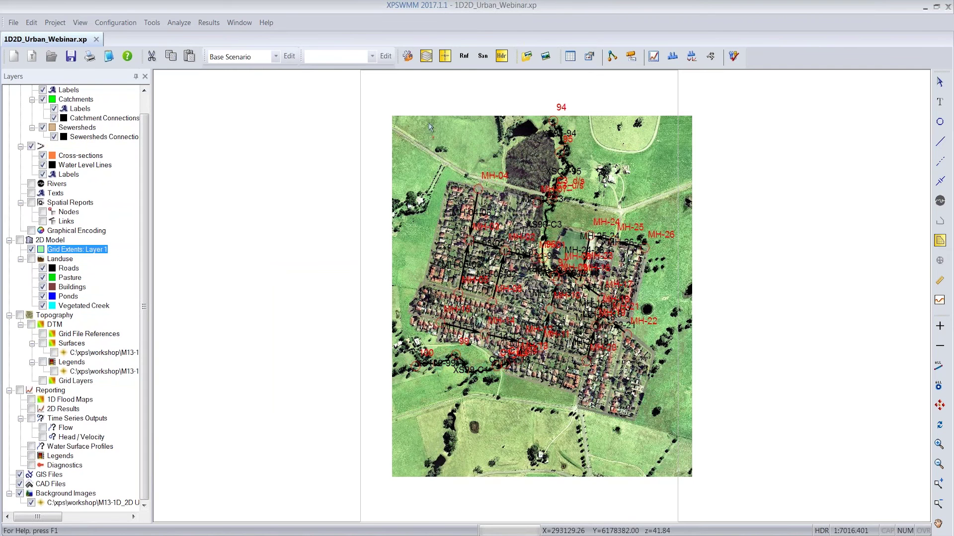
pyautogui.click(391, 113)
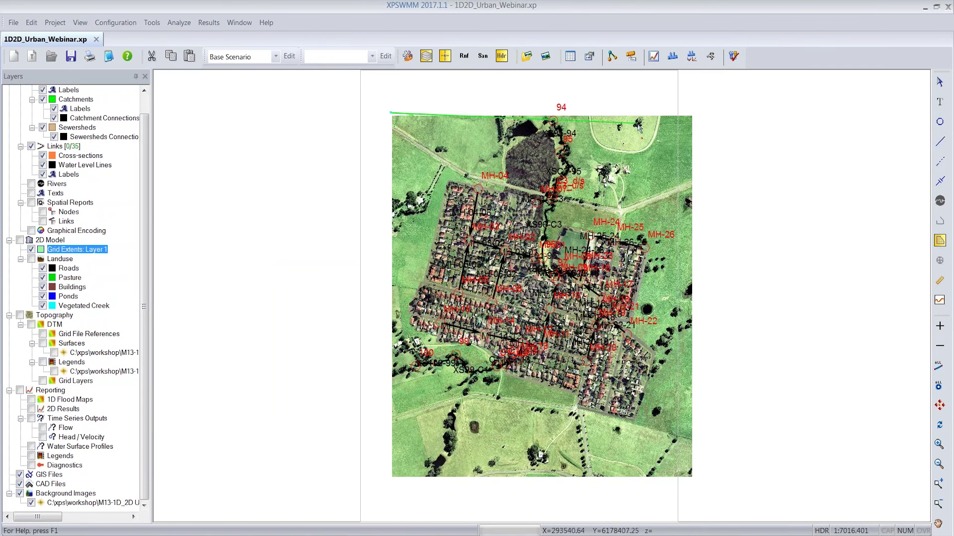
pyautogui.click(693, 113)
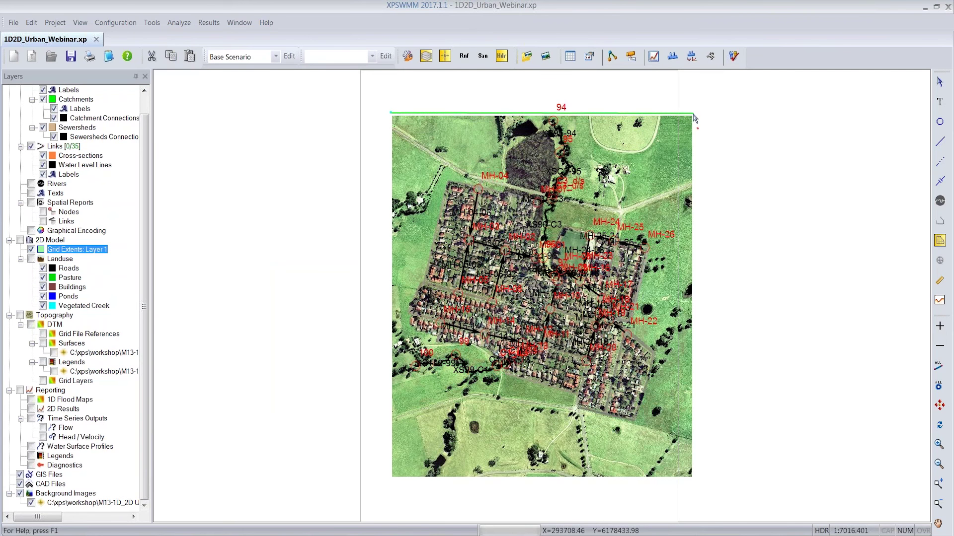
pyautogui.click(693, 481)
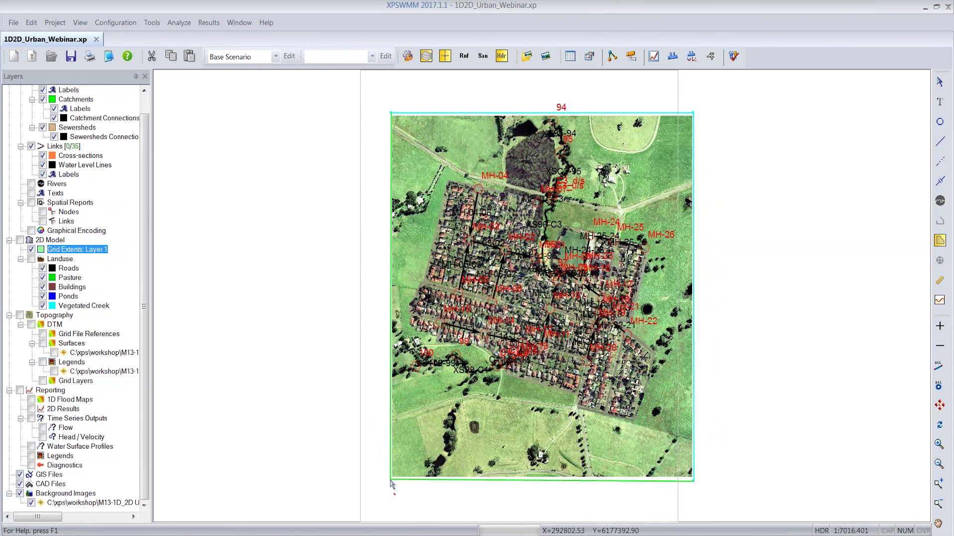
pyautogui.doubleClick(391, 481)
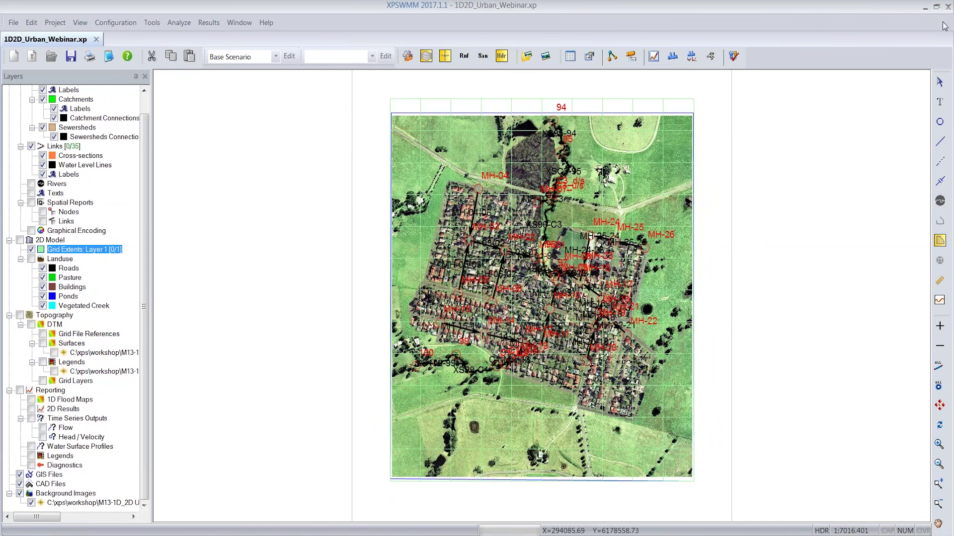
pyautogui.click(952, 83)
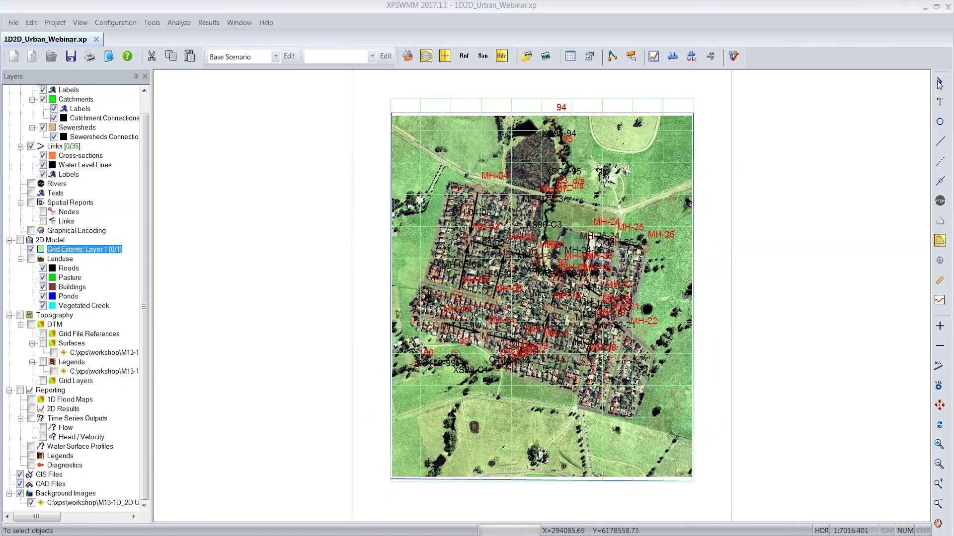
pyautogui.click(939, 82)
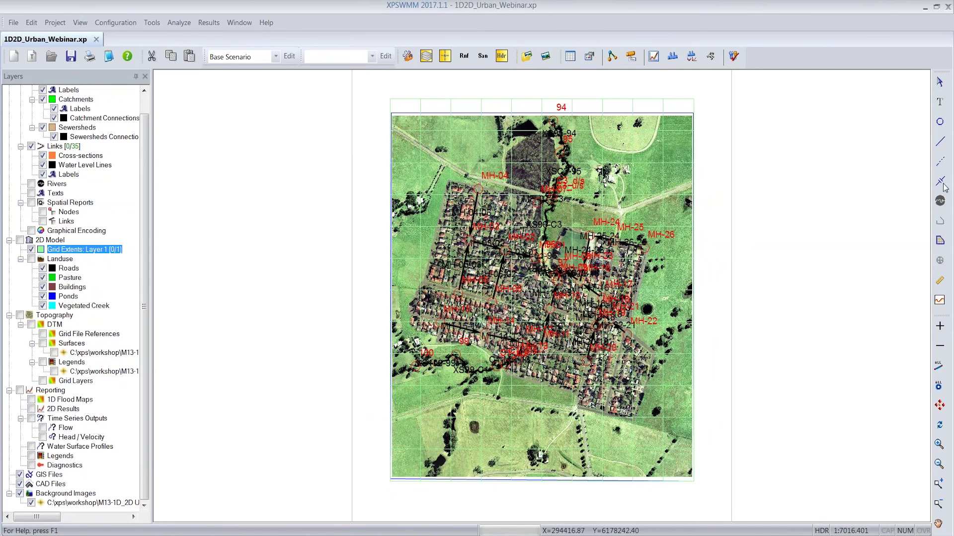
pyautogui.click(950, 206)
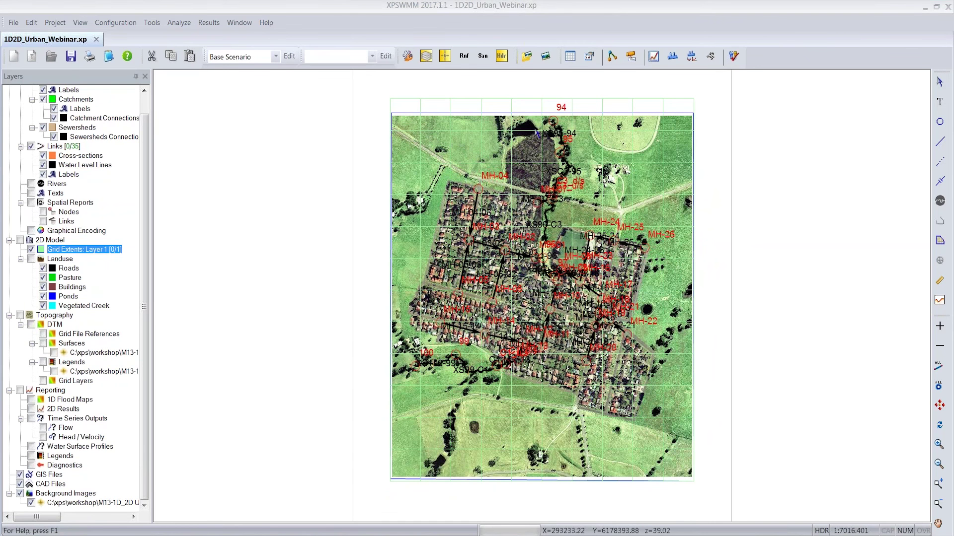
# Step: Set the 2D grid extent's Grid Step Size to 3 and Orientation Angle to 0, and apply the properties
pyautogui.click(520, 143)
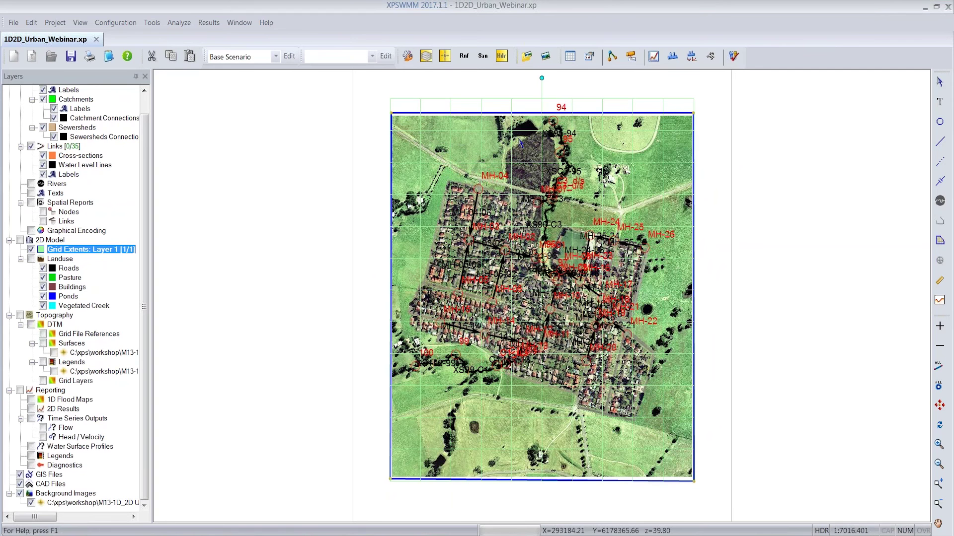
pyautogui.rightClick(520, 143)
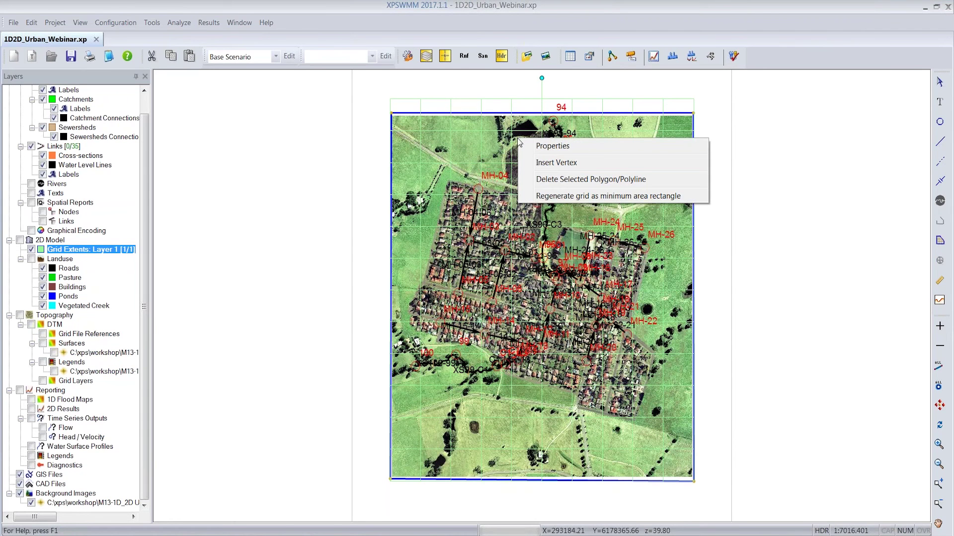
pyautogui.click(79, 252)
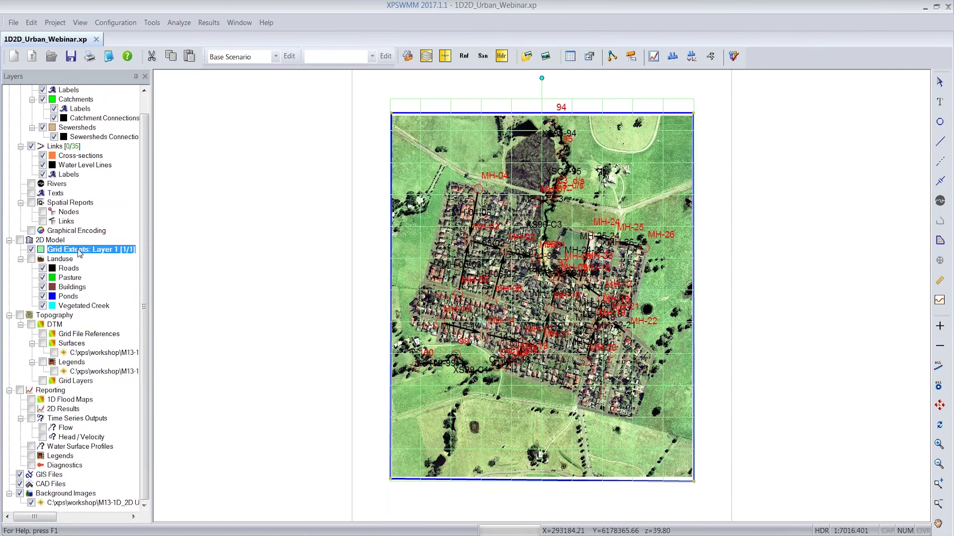
pyautogui.rightClick(80, 252)
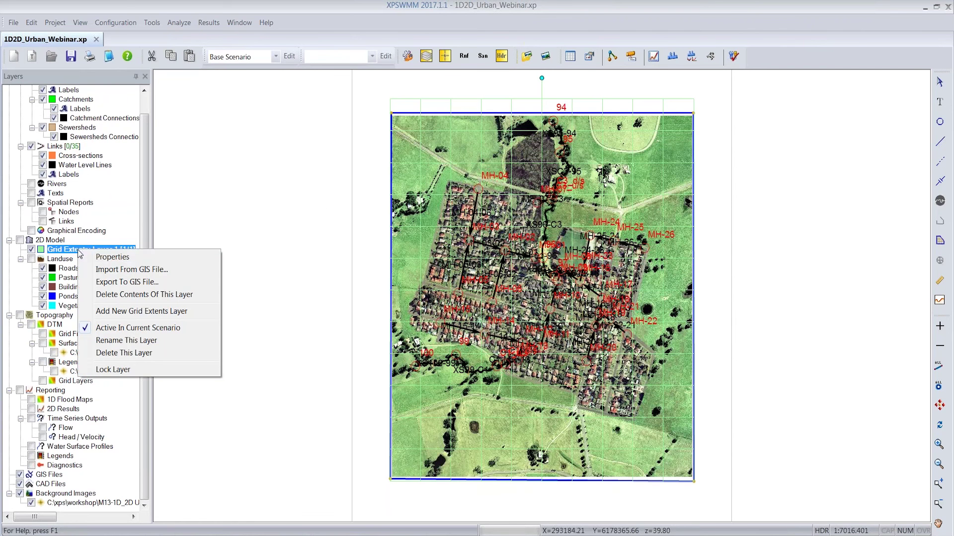
pyautogui.click(108, 257)
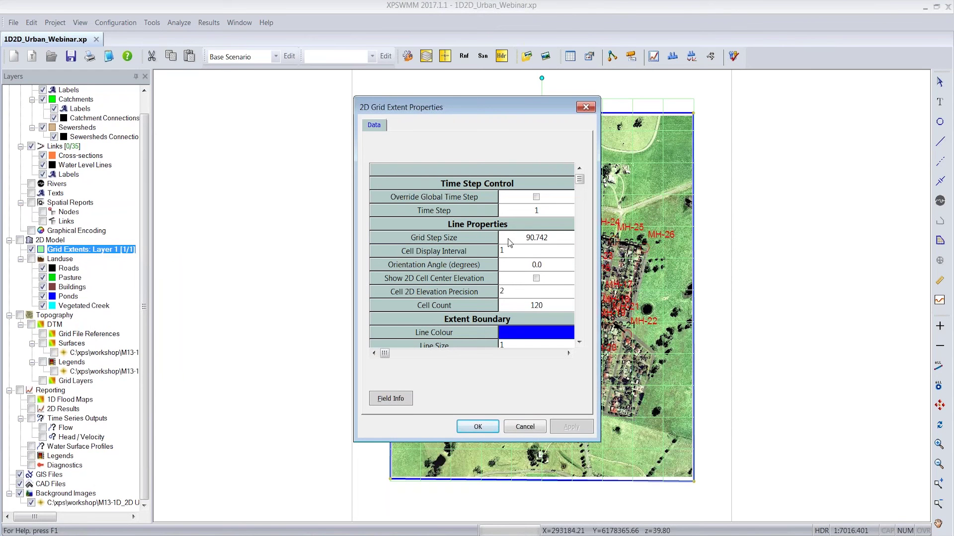
pyautogui.click(535, 242)
pyautogui.doubleClick(528, 239)
pyautogui.click(541, 266)
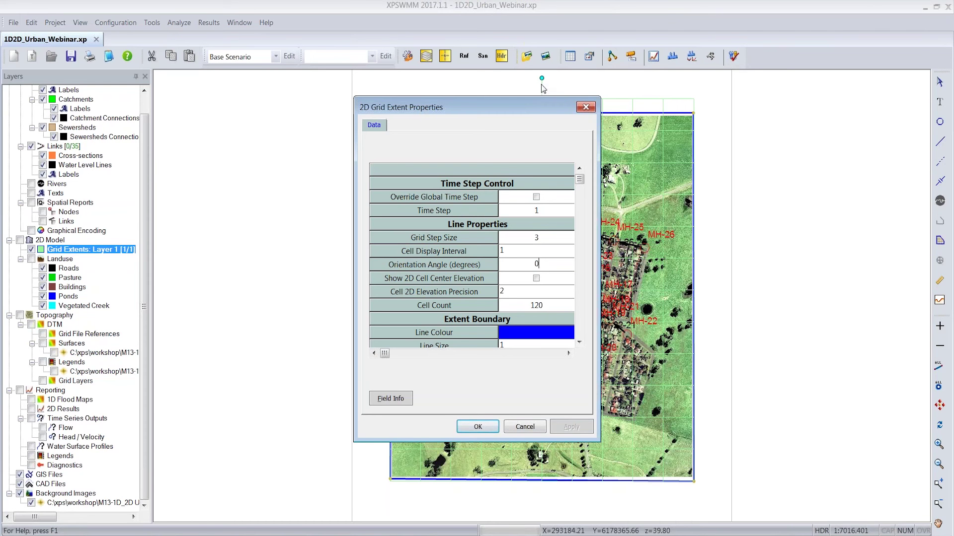
pyautogui.click(540, 265)
pyautogui.click(481, 426)
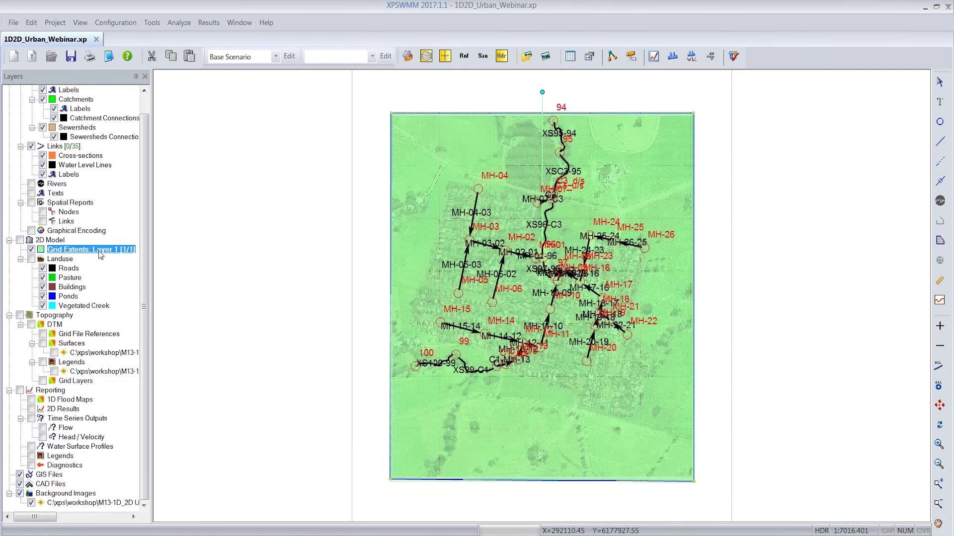
# Step: Enable Show 2D Cell Center Elevation for the grid extents layer and inspect the cell elevations around MH-10
pyautogui.rightClick(101, 252)
pyautogui.click(127, 259)
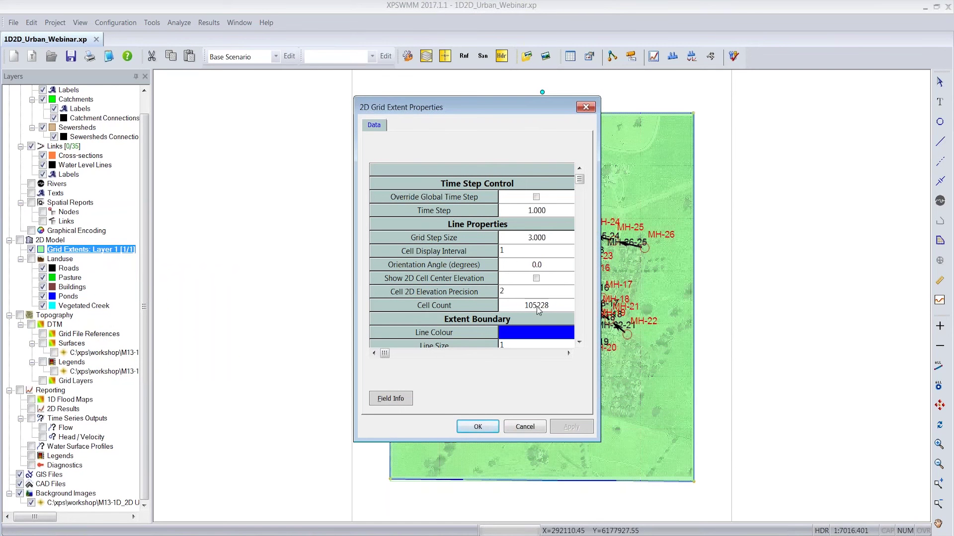
pyautogui.click(536, 279)
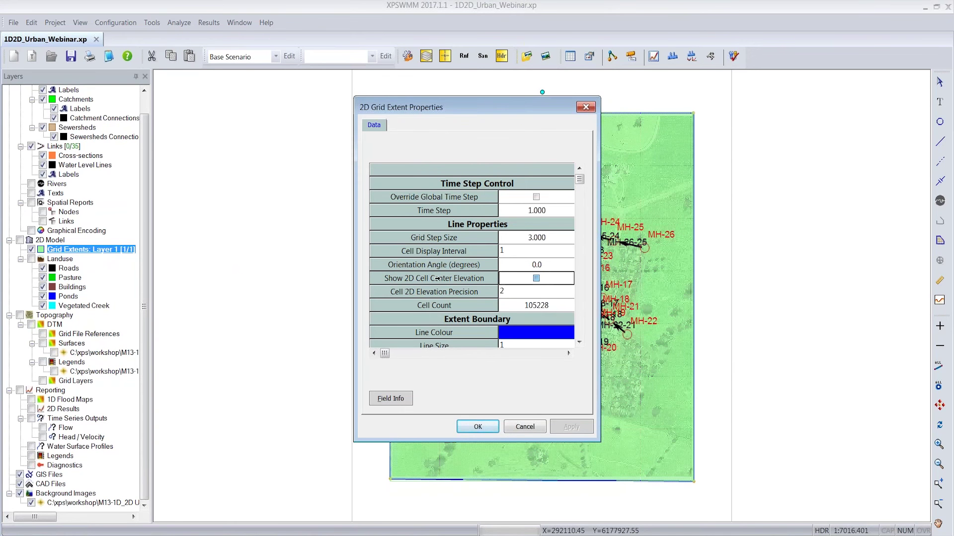
pyautogui.click(478, 427)
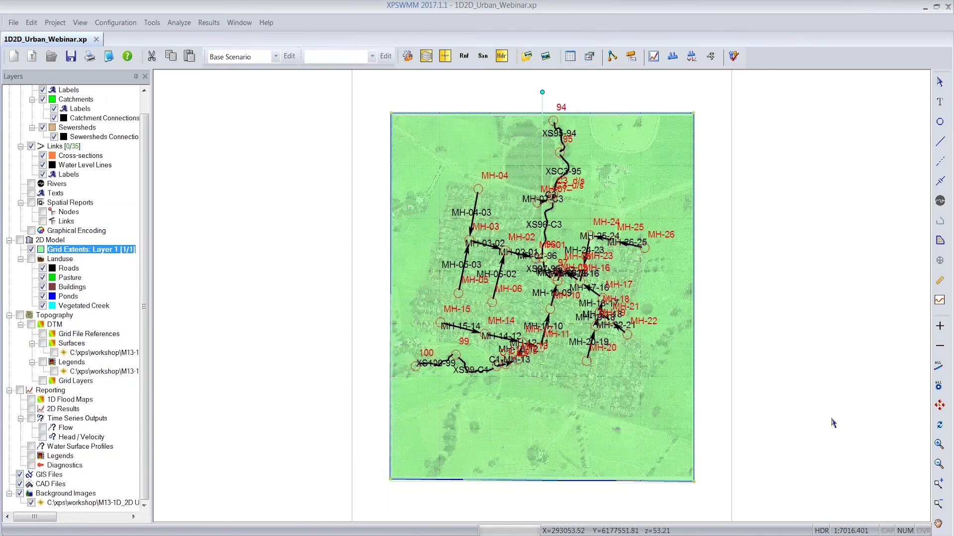
pyautogui.click(938, 485)
pyautogui.moveTo(532, 300); pyautogui.dragTo(562, 329)
pyautogui.moveTo(563, 326); pyautogui.dragTo(562, 325)
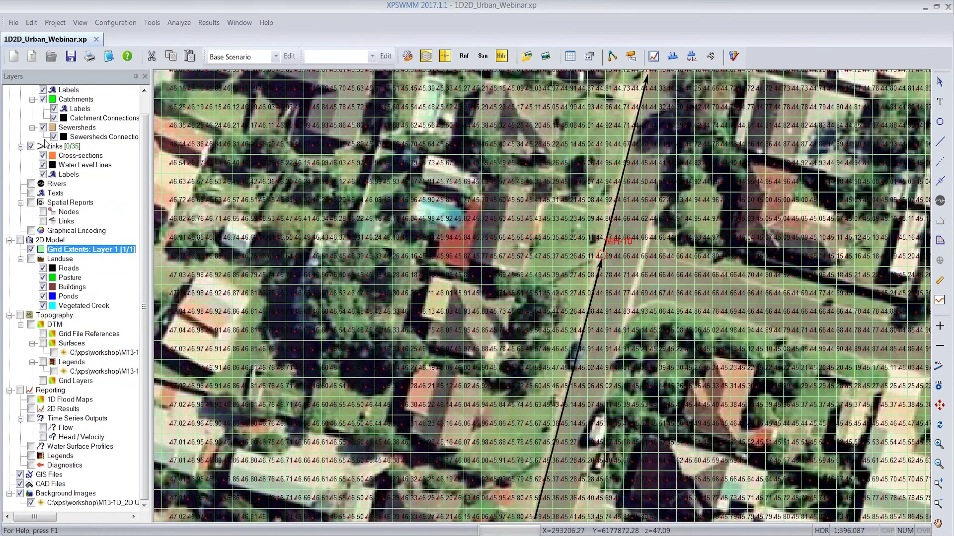
# Step: Save the model and display the 2D Landuse records in the Global Data database
pyautogui.click(71, 58)
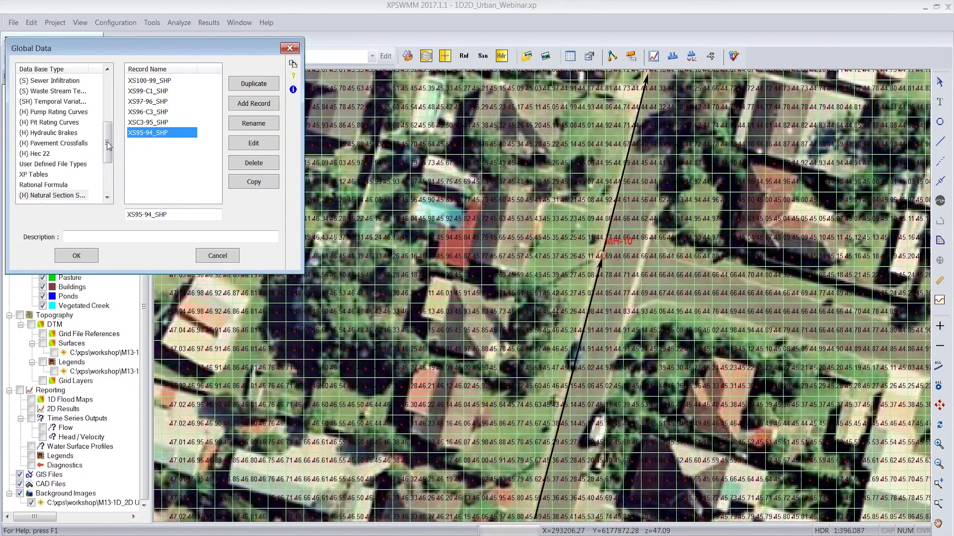
pyautogui.moveTo(109, 147); pyautogui.dragTo(109, 184)
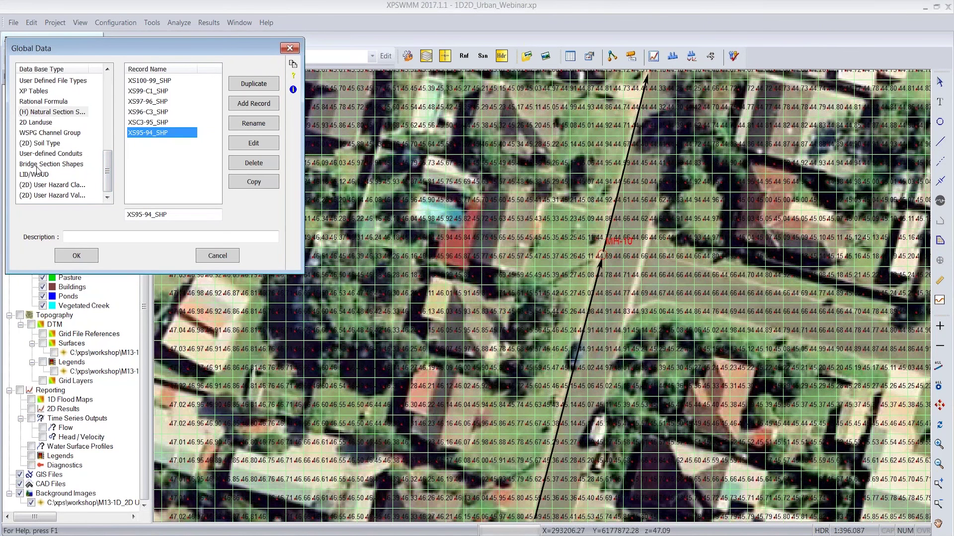
pyautogui.click(38, 123)
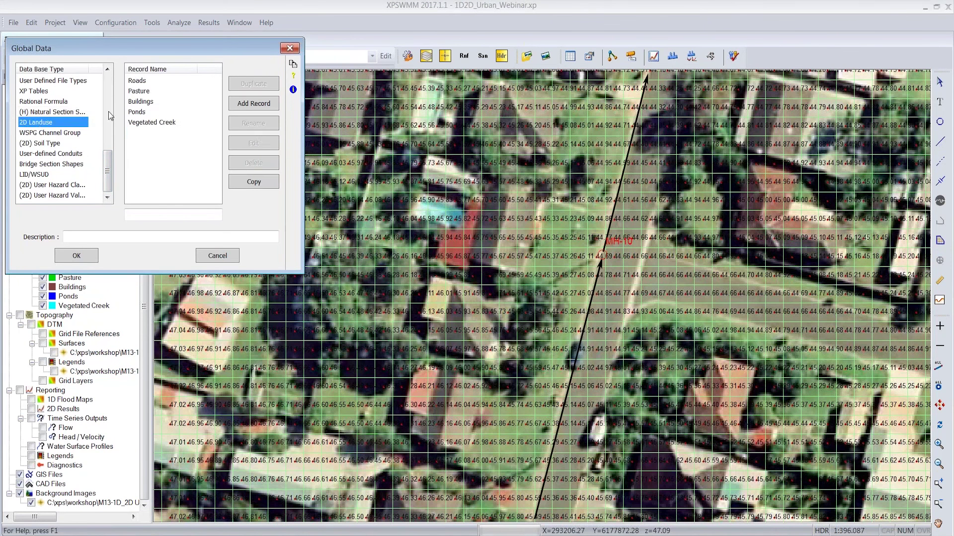
pyautogui.click(127, 215)
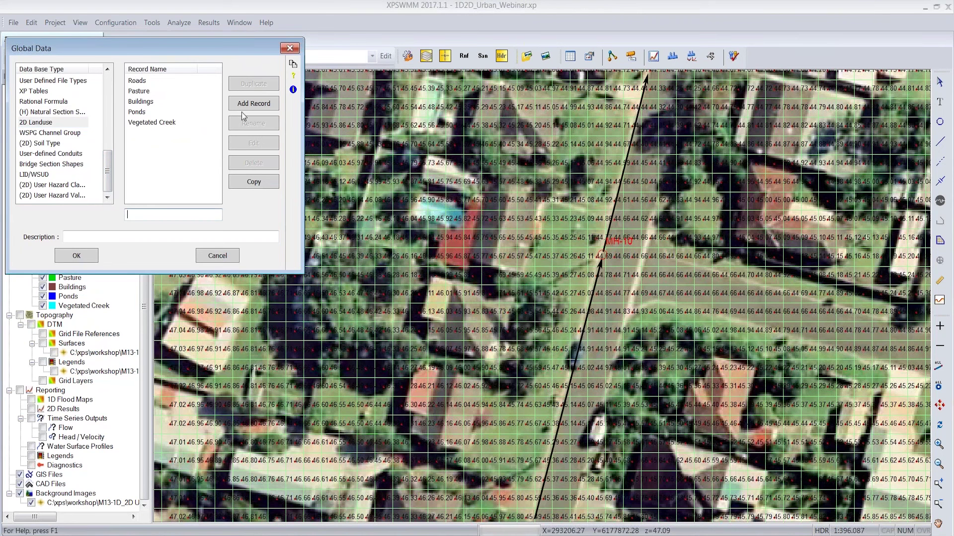
# Step: Review the Manning's roughness and other landuse properties of the Roads record without changing them, and close Global Data
pyautogui.click(138, 80)
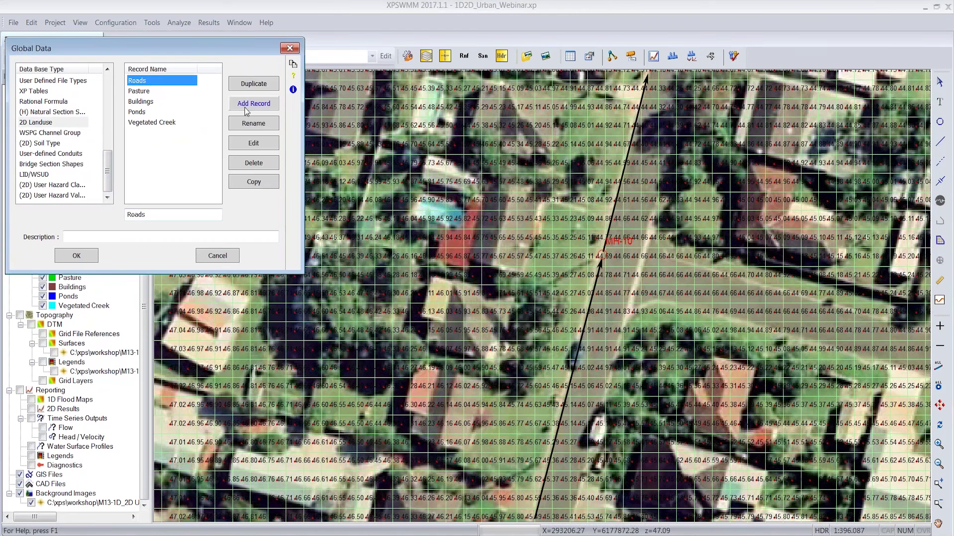
pyautogui.click(259, 144)
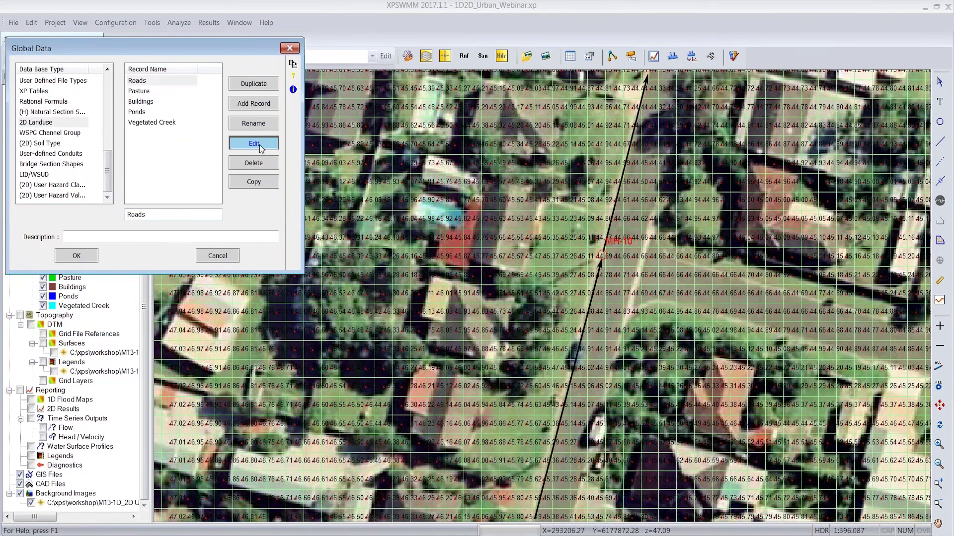
pyautogui.click(135, 129)
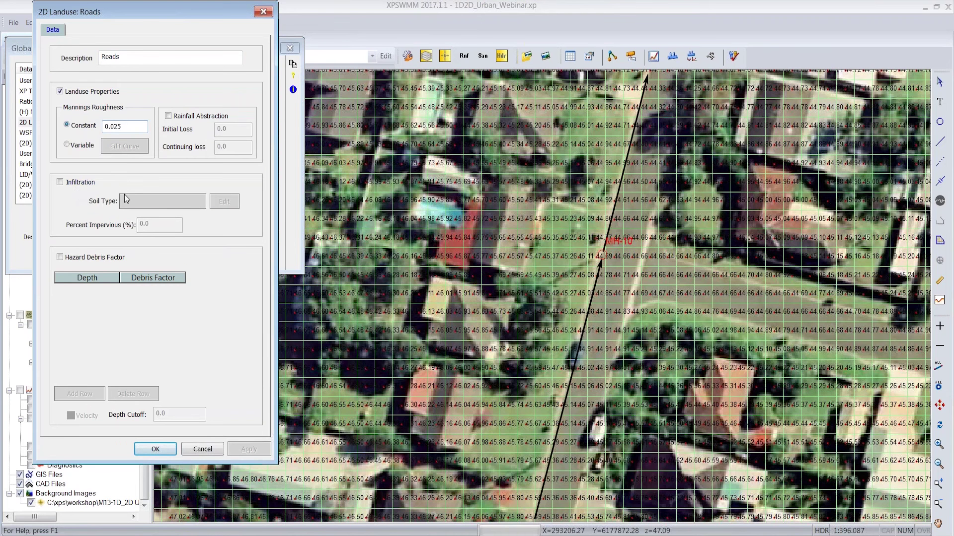
pyautogui.click(202, 449)
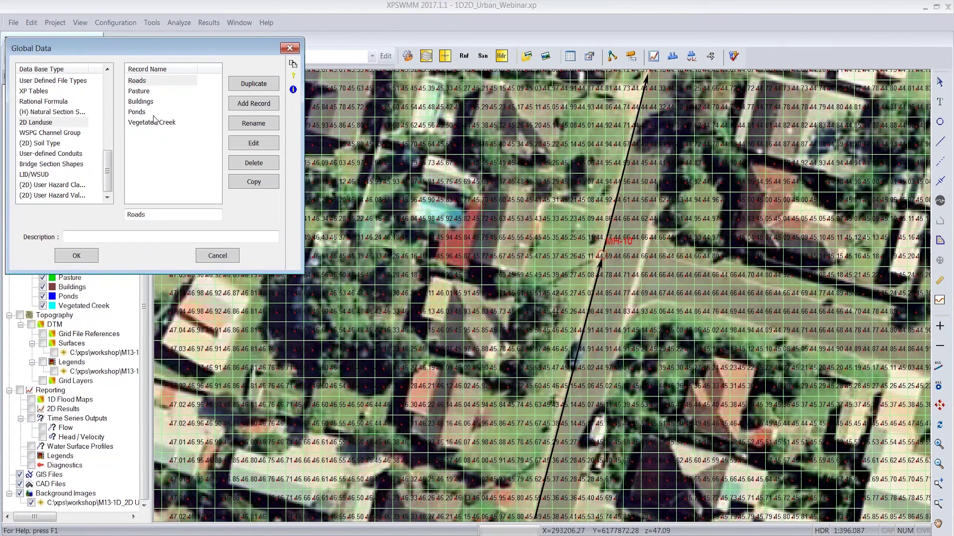
pyautogui.click(76, 256)
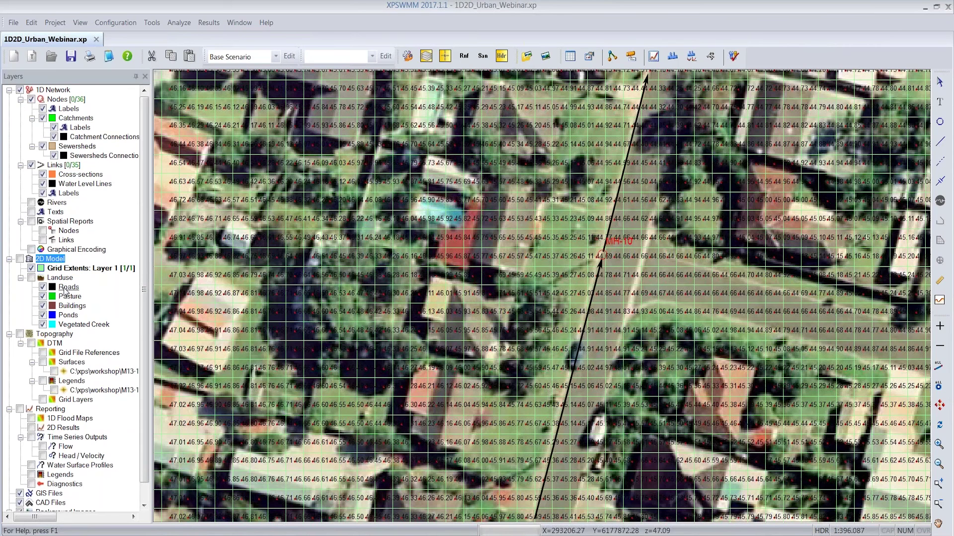
# Step: Import the GIS shapefile Roads_Postdevelopment.shp into the Roads landuse layer
pyautogui.rightClick(66, 293)
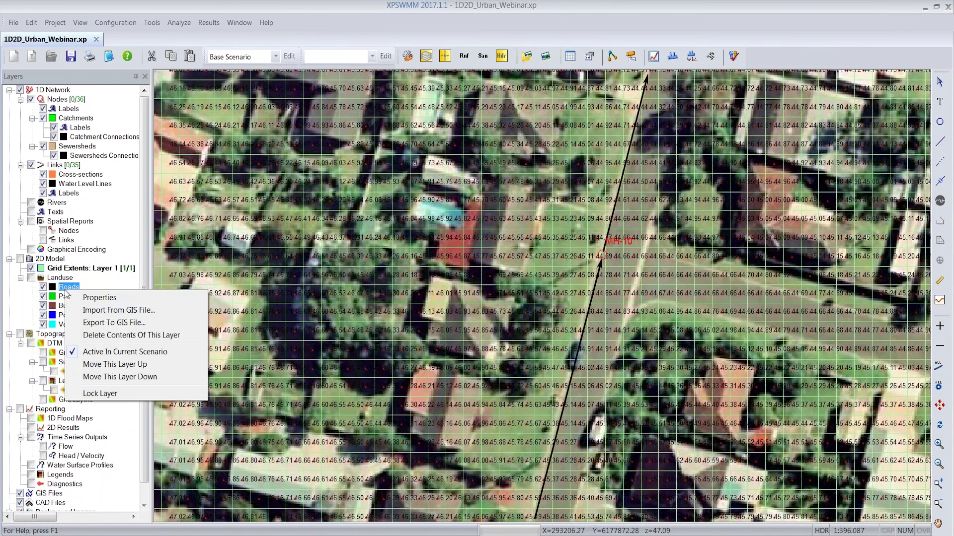
pyautogui.click(112, 310)
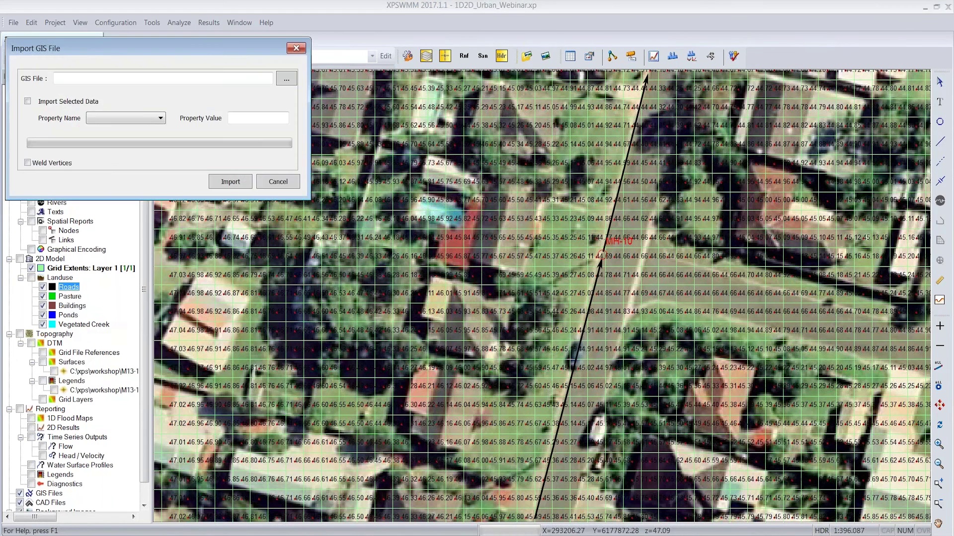
pyautogui.click(286, 78)
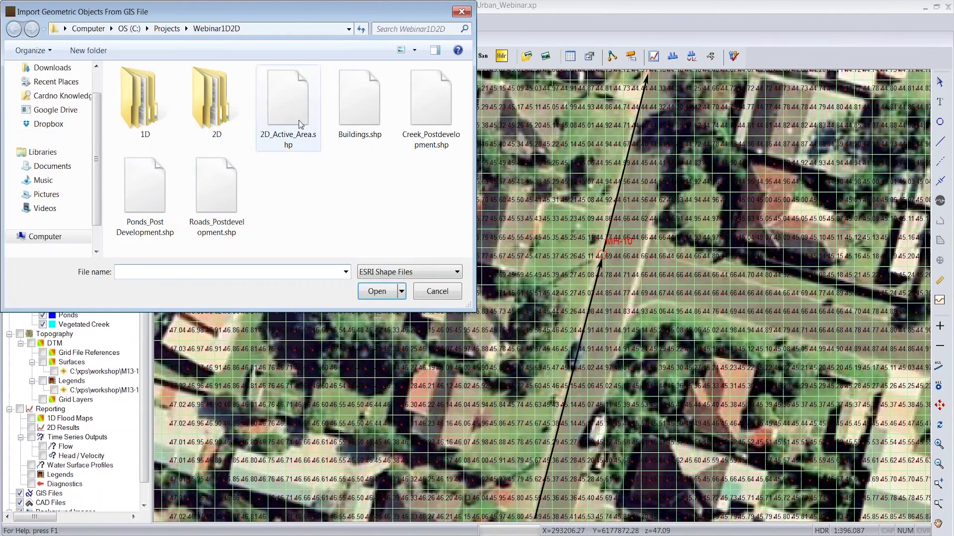
pyautogui.doubleClick(222, 185)
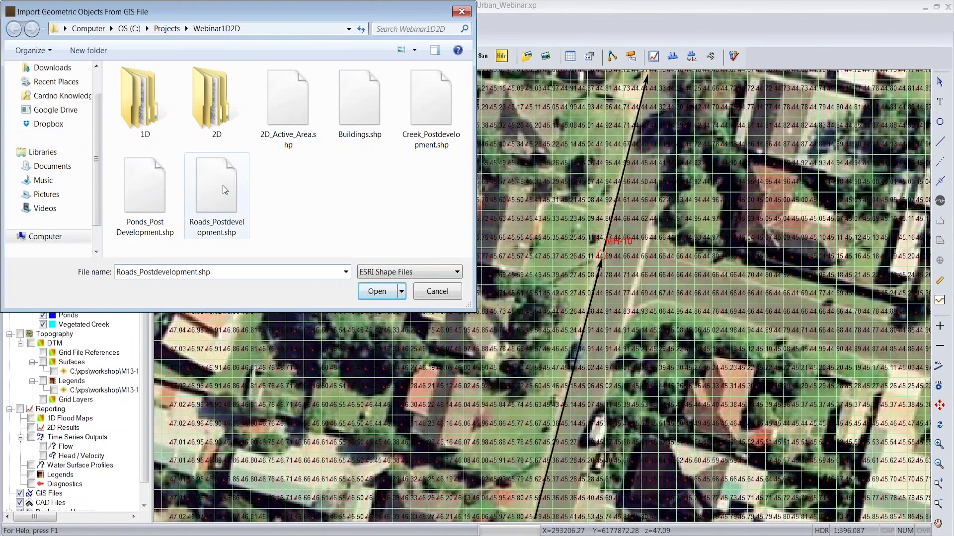
pyautogui.click(222, 184)
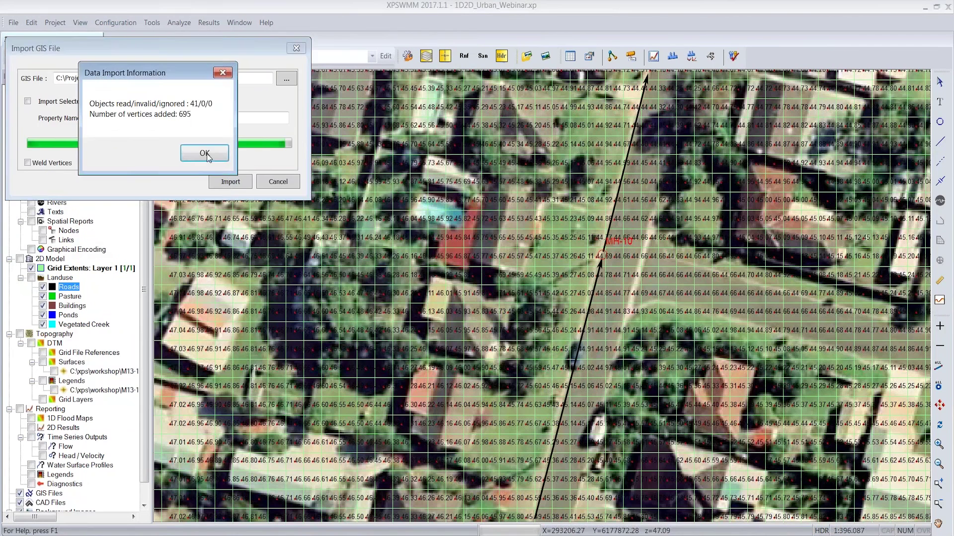
pyautogui.click(206, 154)
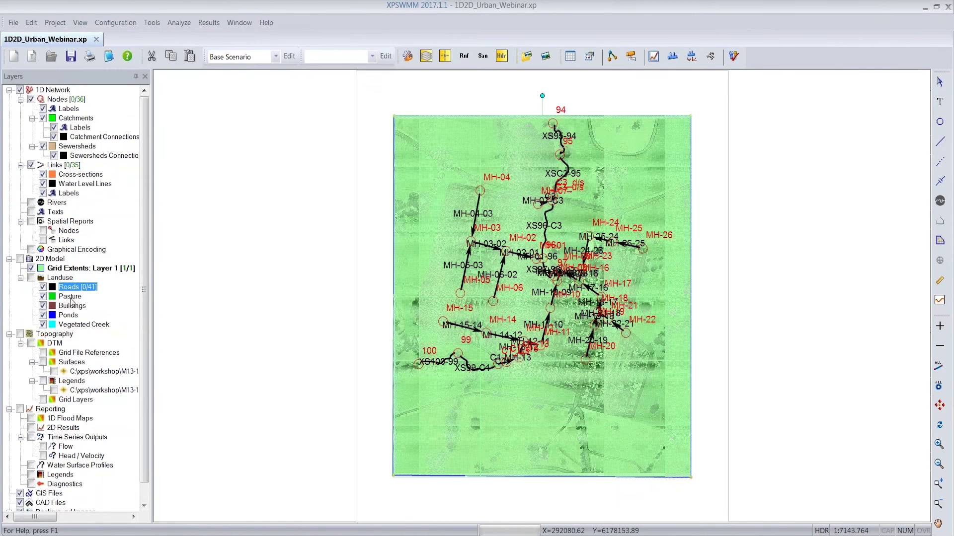
pyautogui.rightClick(70, 297)
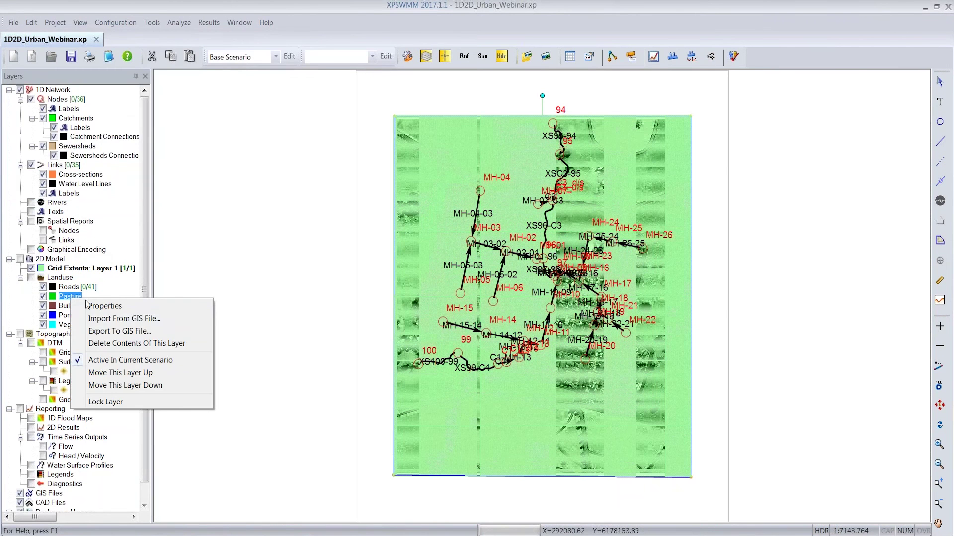
pyautogui.click(113, 321)
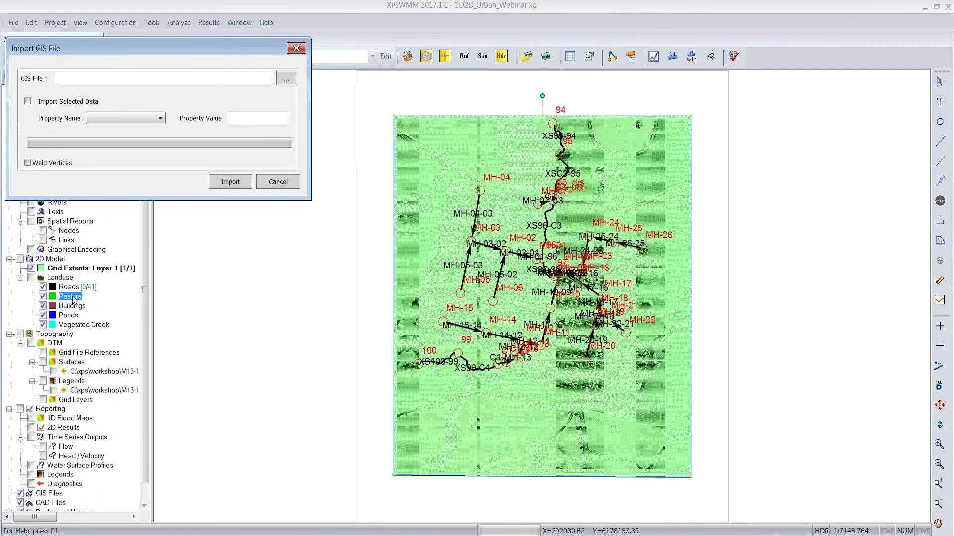
pyautogui.click(278, 181)
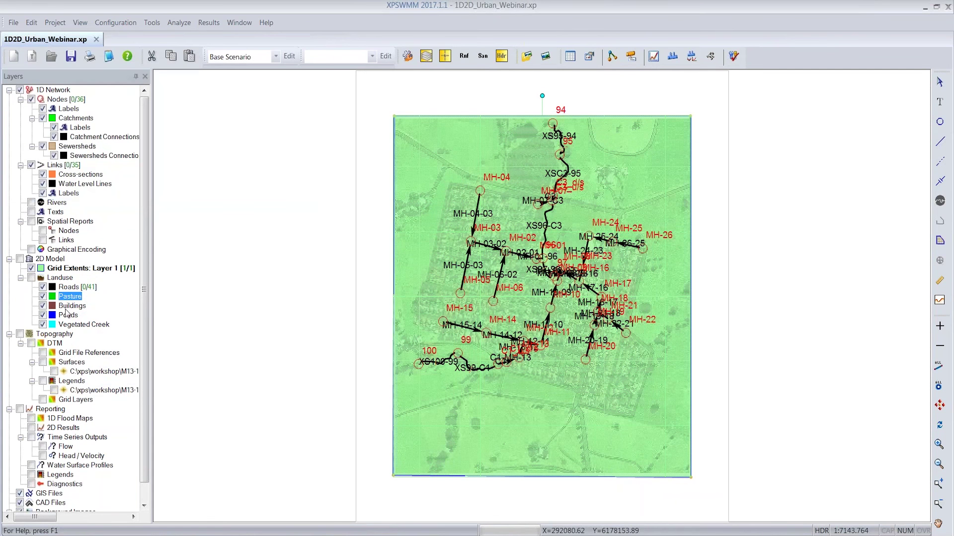
# Step: Import the GIS shapefile Buildings.shp into the Buildings landuse layer
pyautogui.click(72, 306)
pyautogui.rightClick(72, 306)
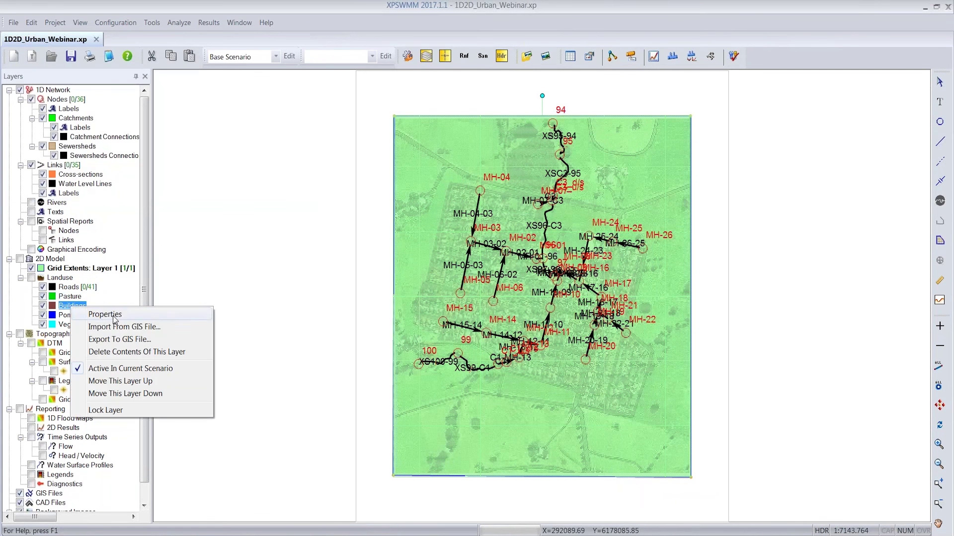
pyautogui.click(117, 328)
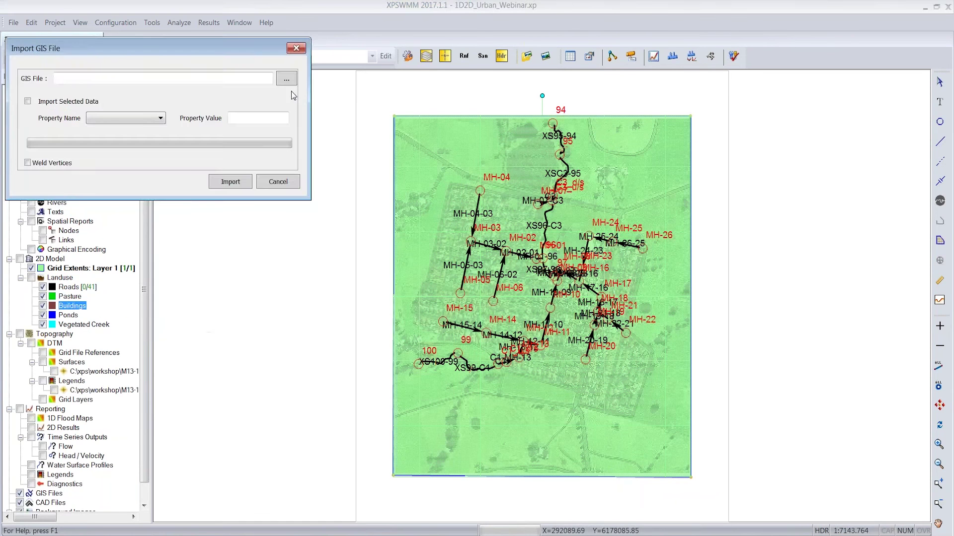
pyautogui.click(286, 79)
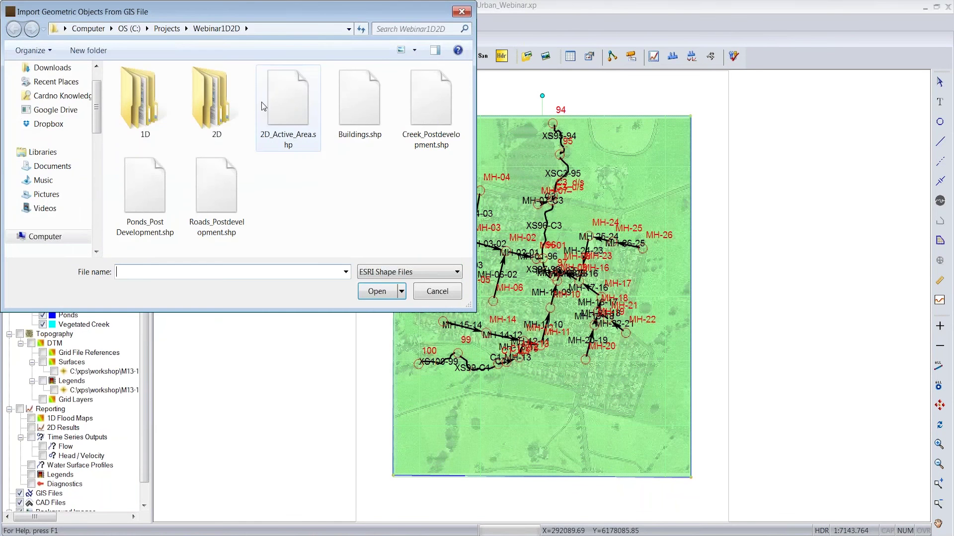
pyautogui.doubleClick(361, 107)
pyautogui.click(237, 182)
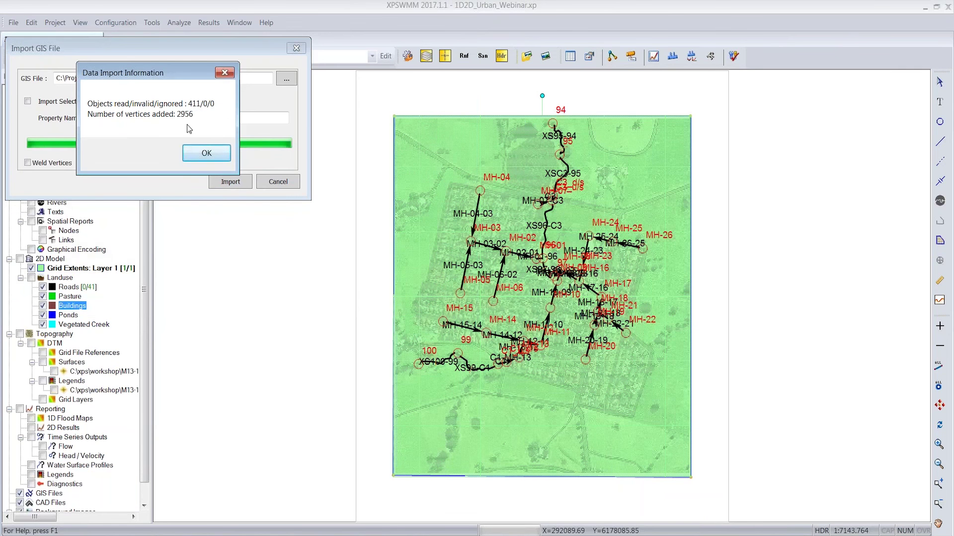
pyautogui.click(191, 153)
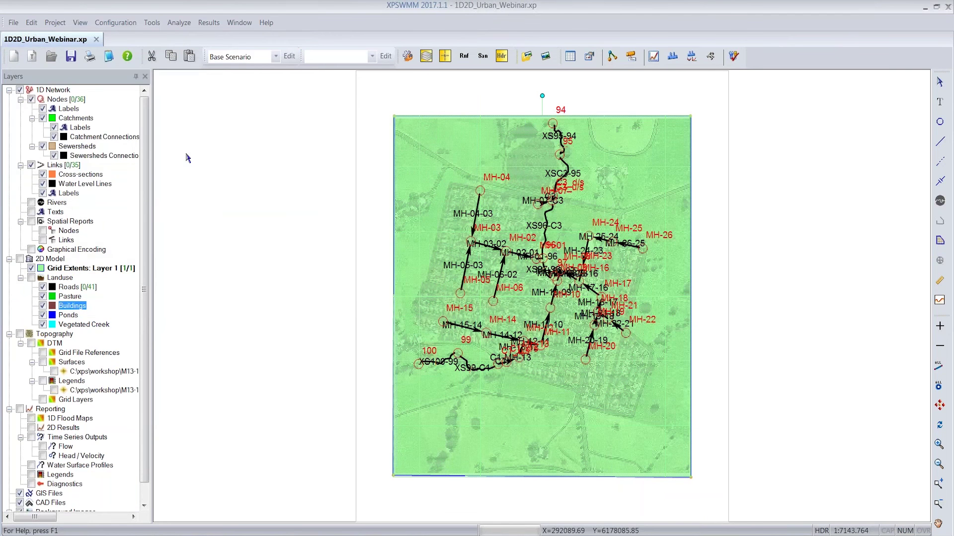
# Step: Import the GIS shapefile Ponds_Post Development.shp into the Ponds landuse layer
pyautogui.rightClick(69, 316)
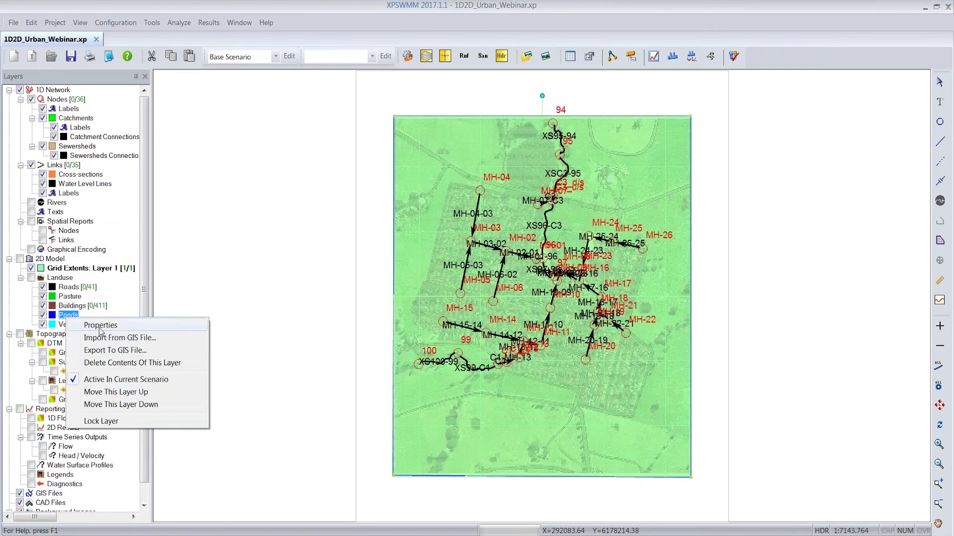
pyautogui.click(102, 338)
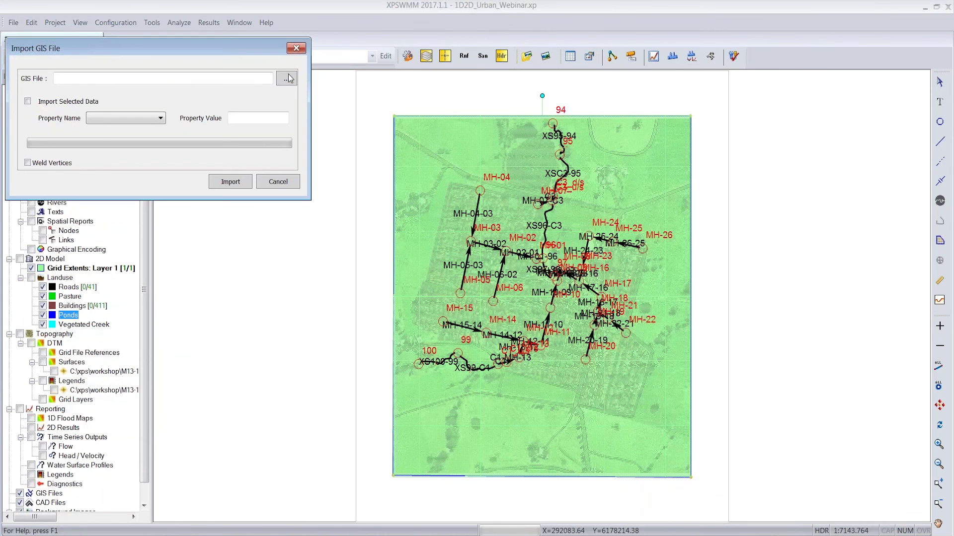
pyautogui.click(287, 79)
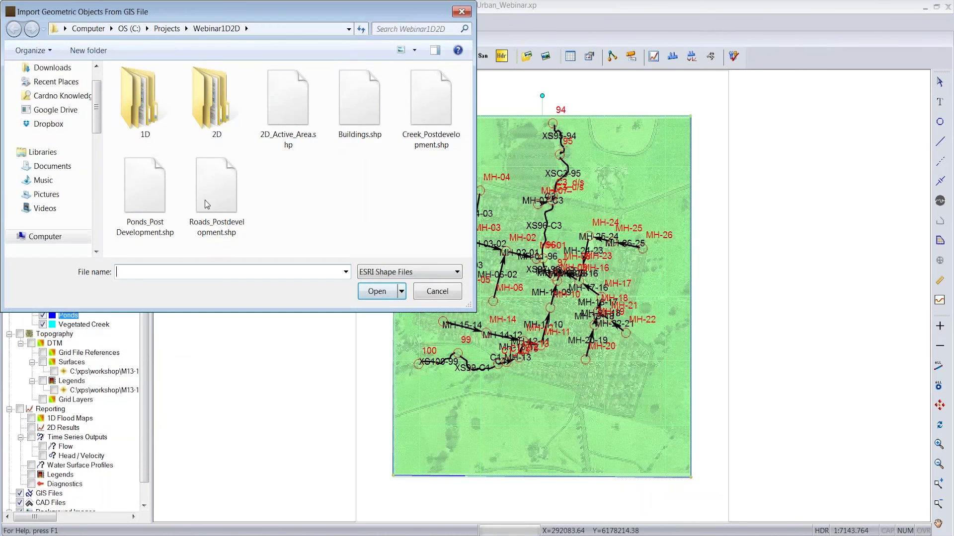
pyautogui.doubleClick(158, 200)
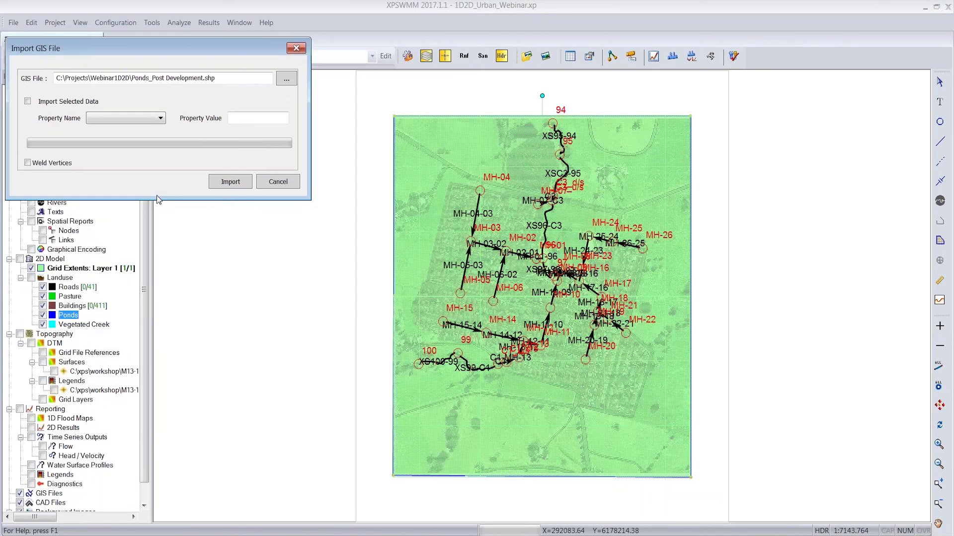
pyautogui.click(230, 182)
pyautogui.click(204, 154)
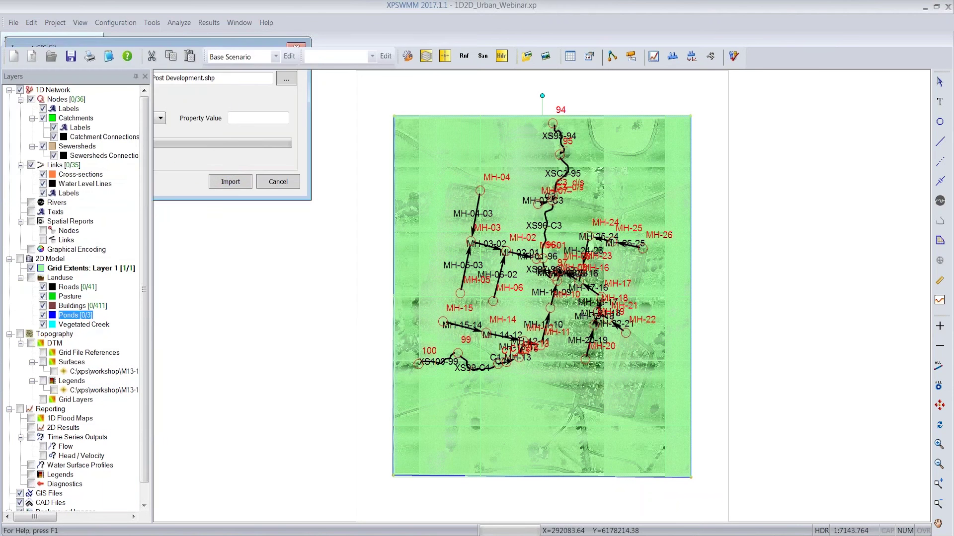
# Step: Import the GIS shapefile Creek_Postdevelopment.shp into the Vegetated Creek landuse layer
pyautogui.rightClick(83, 326)
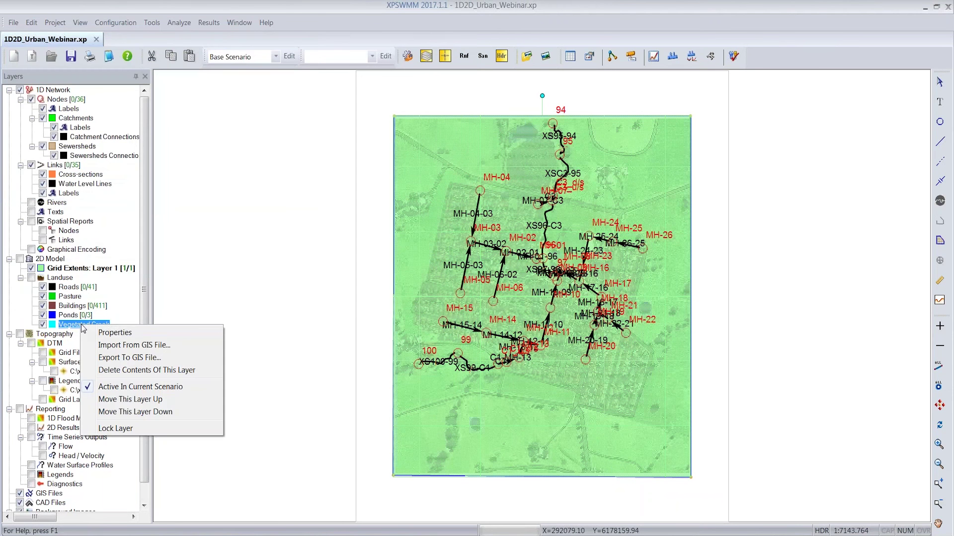
pyautogui.click(126, 346)
pyautogui.click(290, 78)
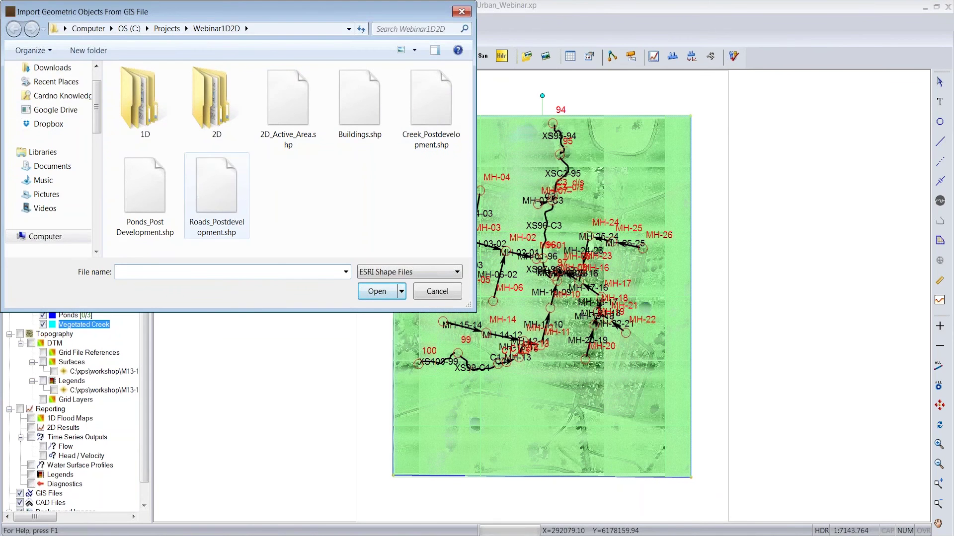
pyautogui.doubleClick(416, 103)
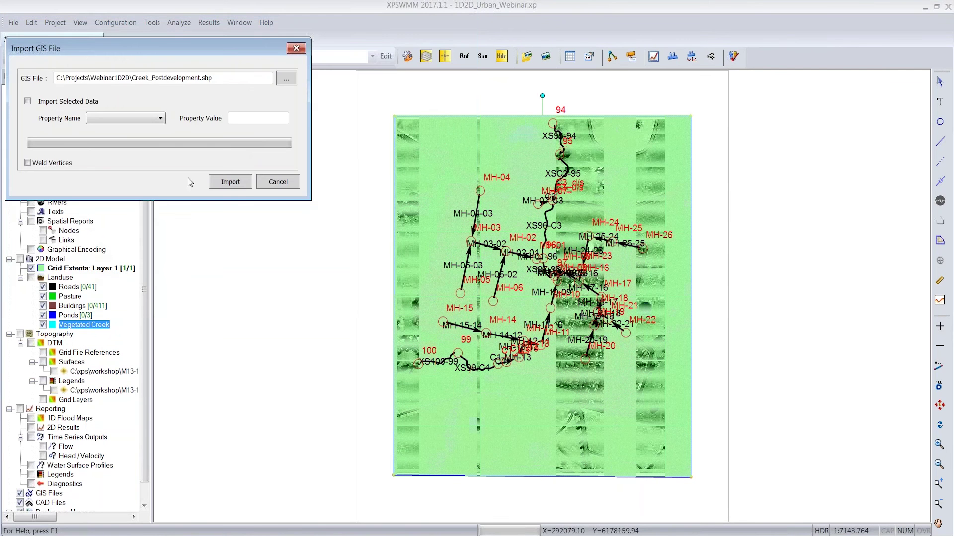
pyautogui.click(230, 181)
pyautogui.click(196, 152)
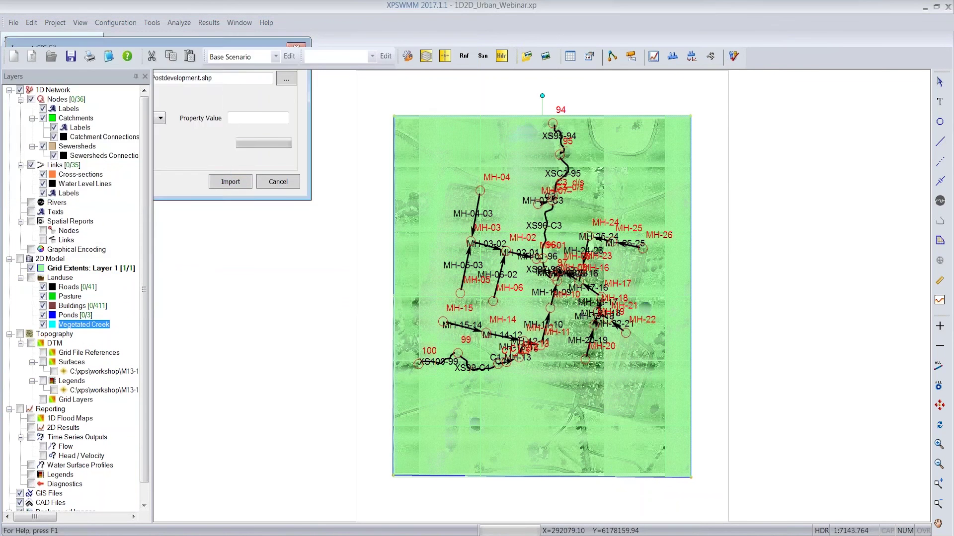
# Step: Hide the Grid Extents: Layer 1 layer and the aerial background image to view the imported landuse polygons
pyautogui.click(32, 270)
pyautogui.click(31, 269)
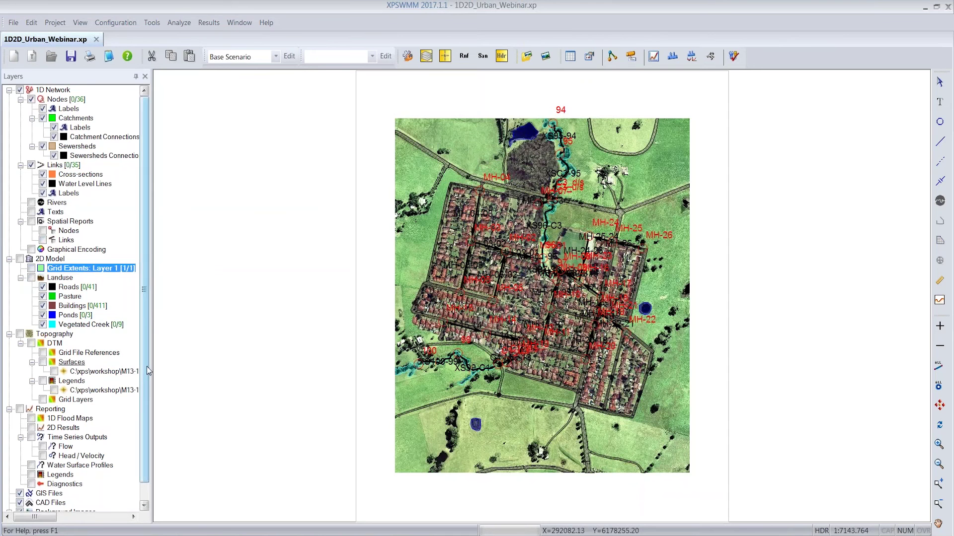
pyautogui.scroll(-1, 45, 483)
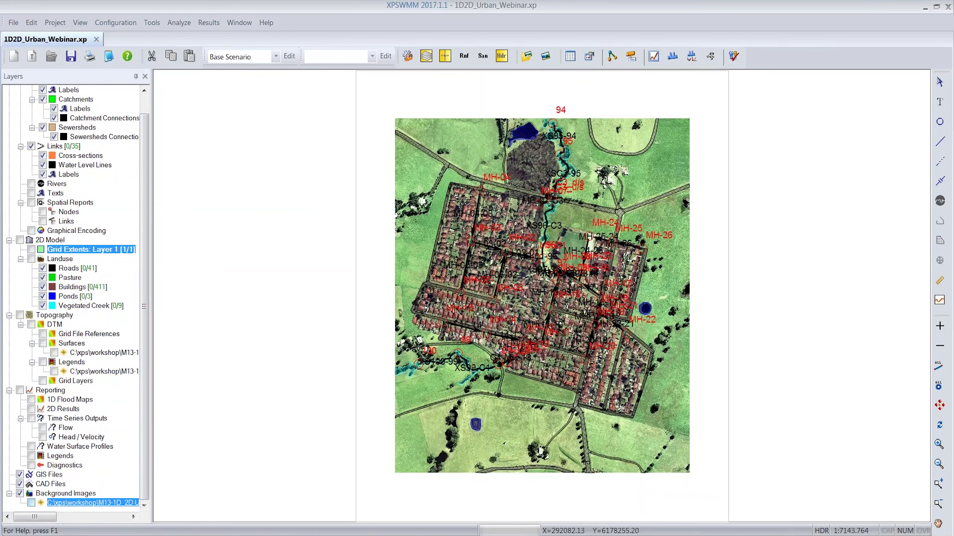
pyautogui.click(32, 502)
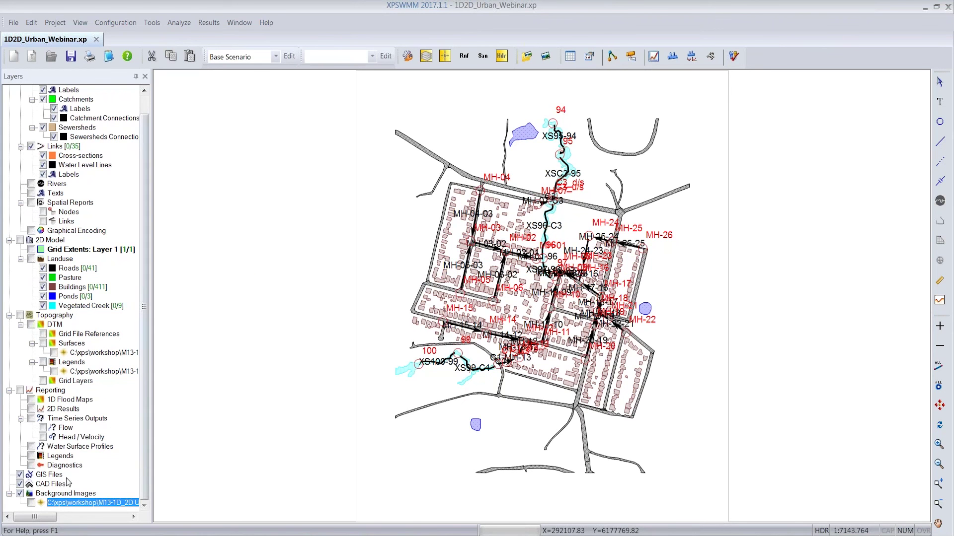
# Step: Show the aerial background image and add an Active Areas layer named Layer 1 to the 2D model
pyautogui.click(32, 503)
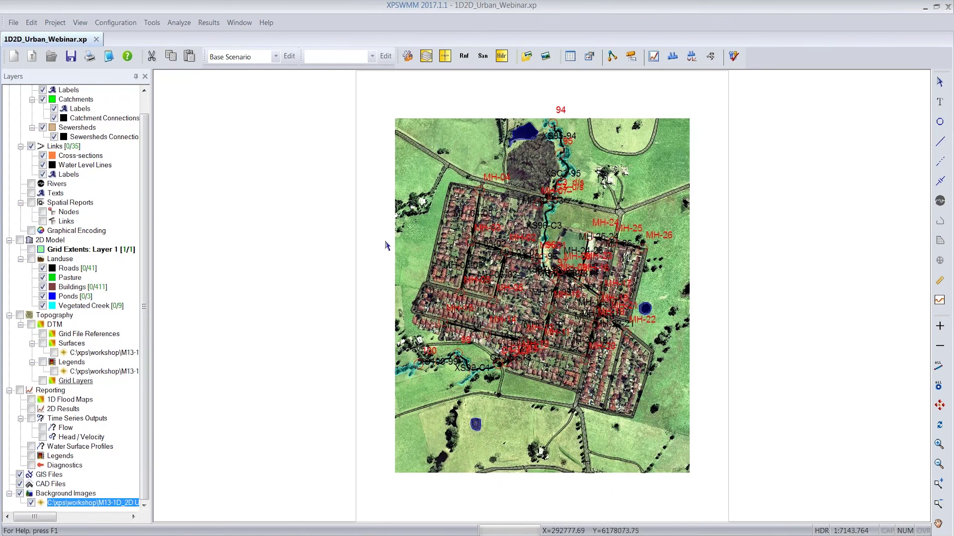
pyautogui.rightClick(59, 243)
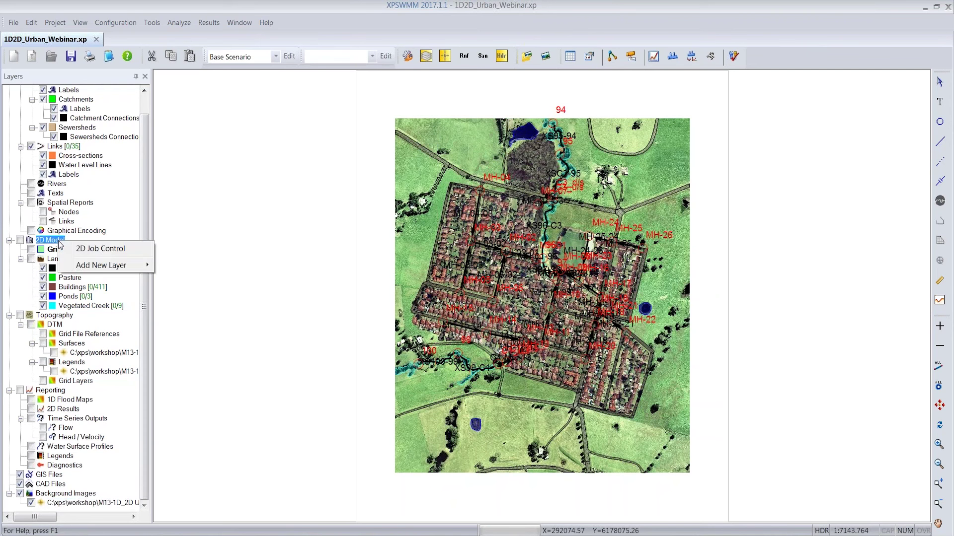
pyautogui.moveTo(102, 267)
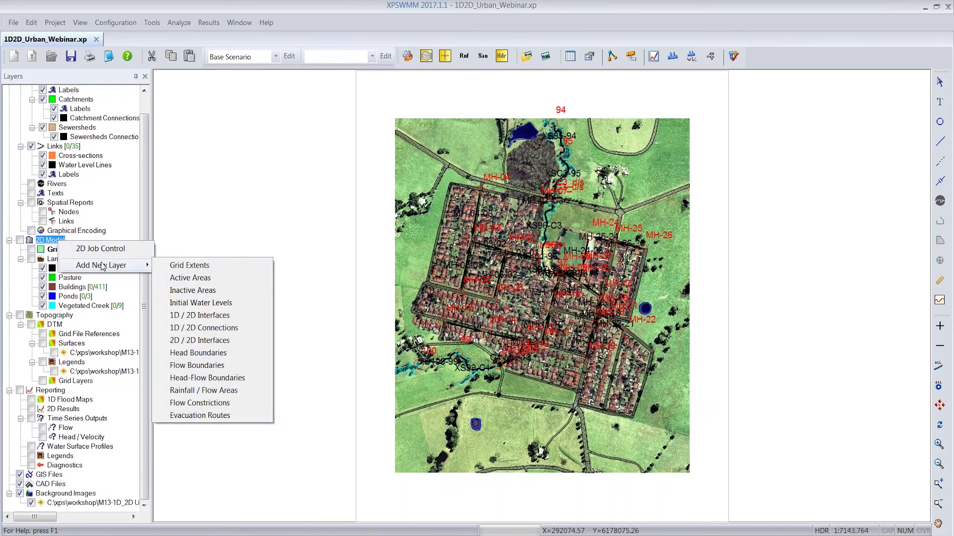
pyautogui.click(205, 279)
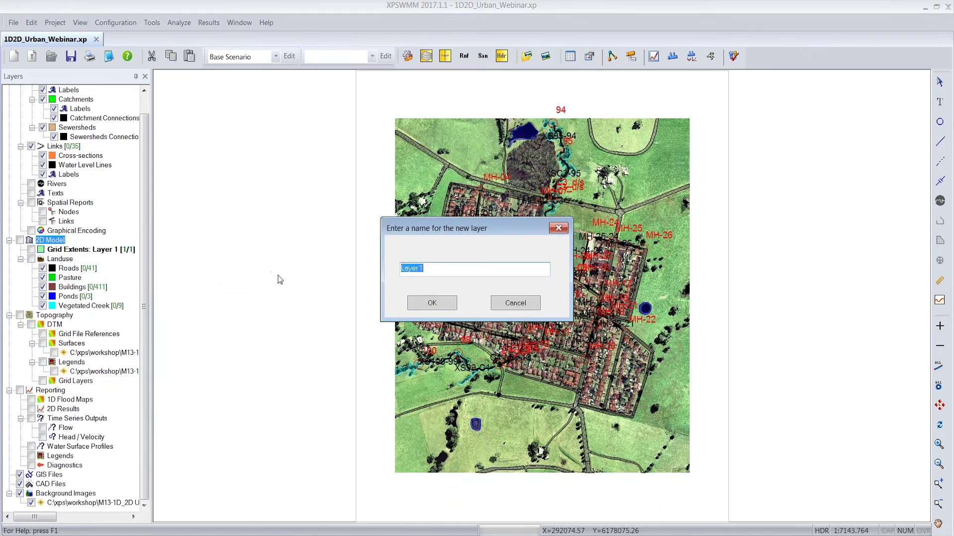
pyautogui.click(432, 303)
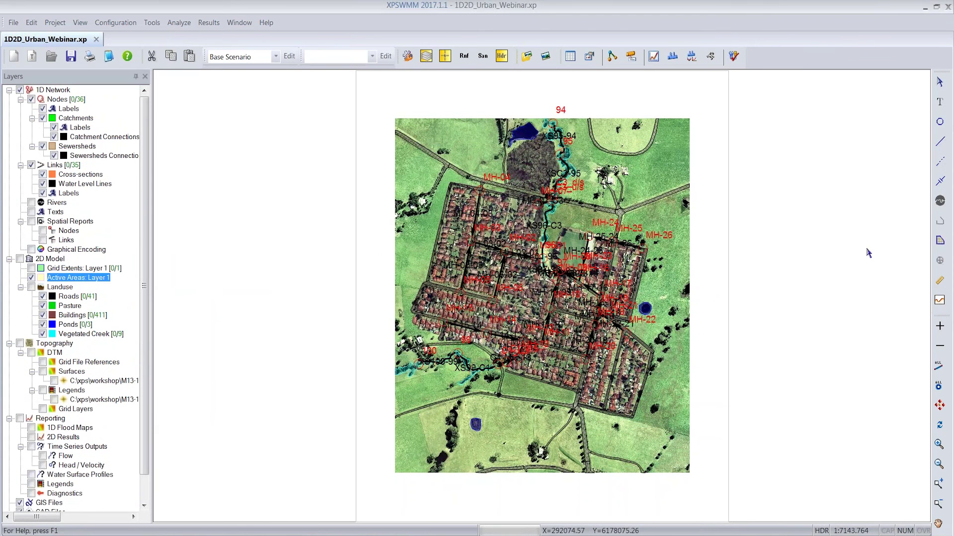
# Step: Draw an active area polygon enclosing the whole urban development, from the creek outlet at node 94 to the fields south of the houses
pyautogui.click(939, 242)
pyautogui.click(414, 390)
pyautogui.click(411, 261)
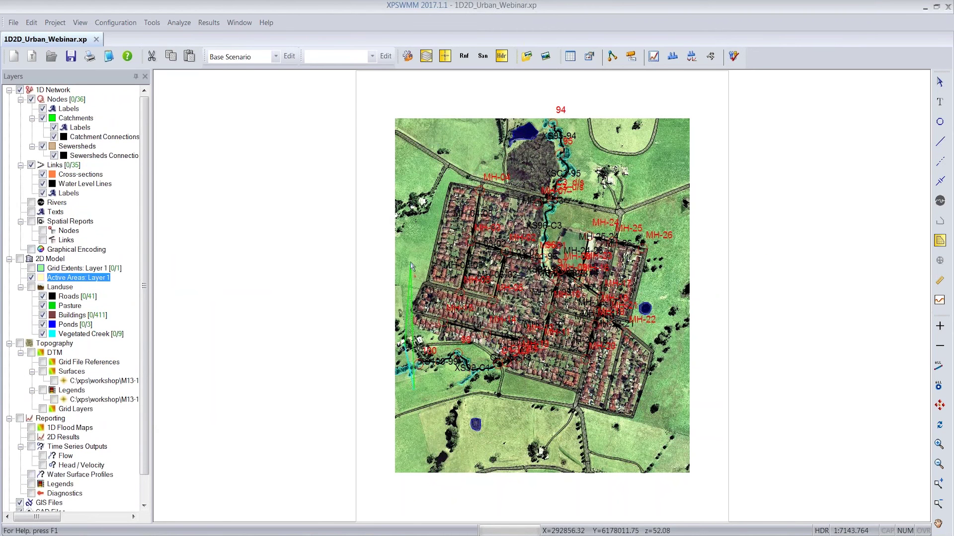
pyautogui.click(440, 155)
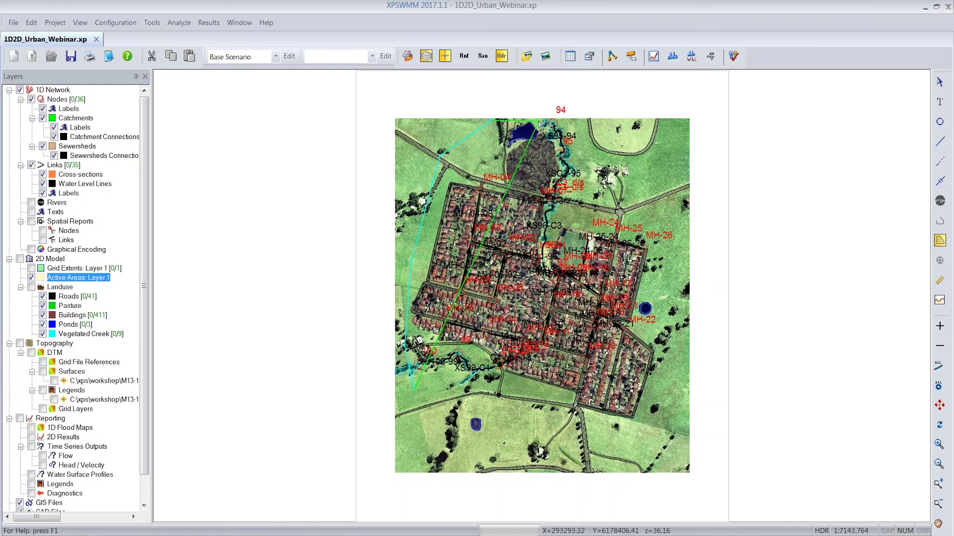
pyautogui.click(588, 120)
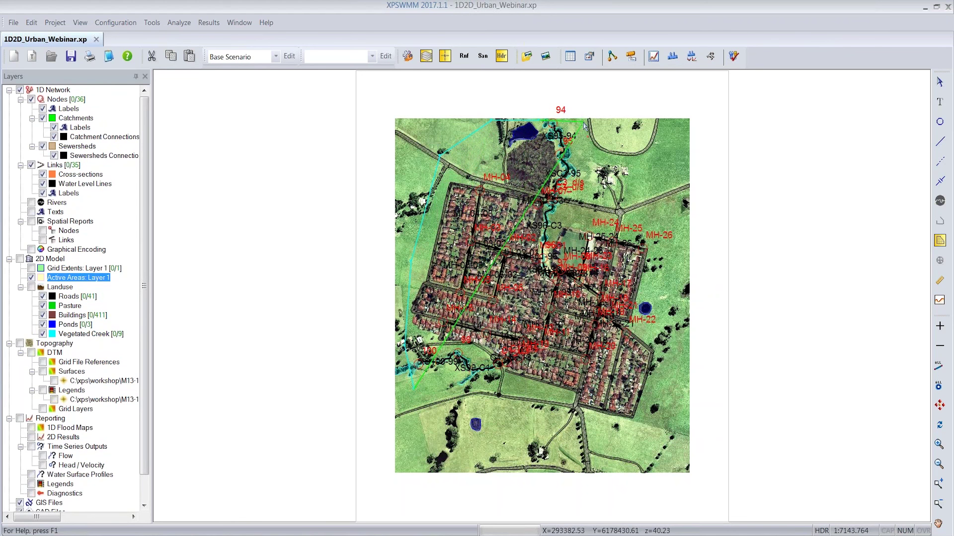
pyautogui.click(637, 147)
pyautogui.click(664, 205)
pyautogui.click(674, 274)
pyautogui.click(672, 357)
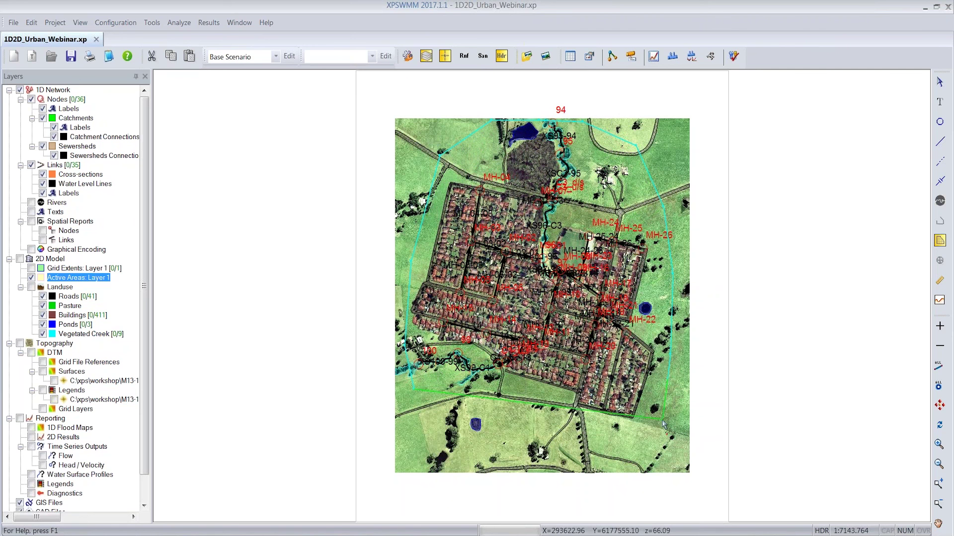
pyautogui.click(662, 424)
pyautogui.click(645, 453)
pyautogui.click(527, 463)
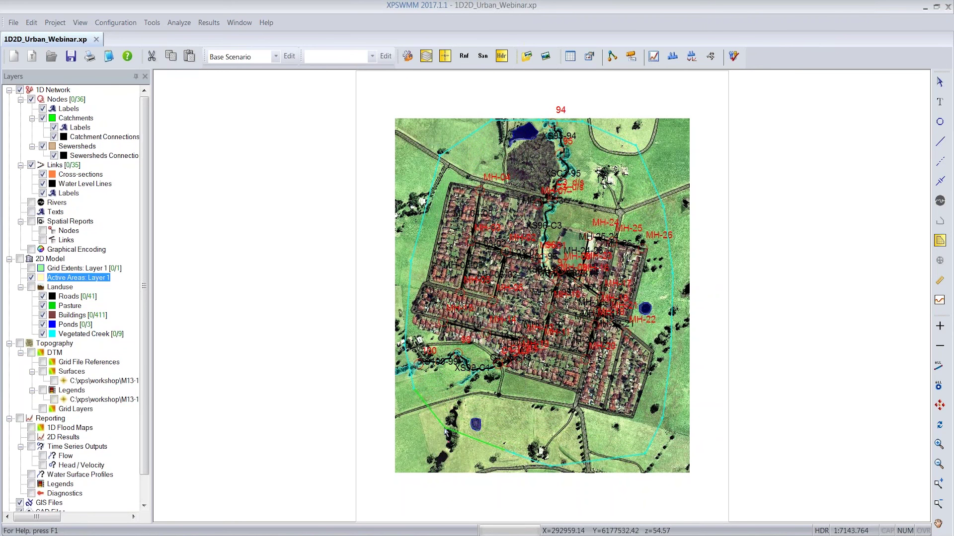
pyautogui.doubleClick(446, 431)
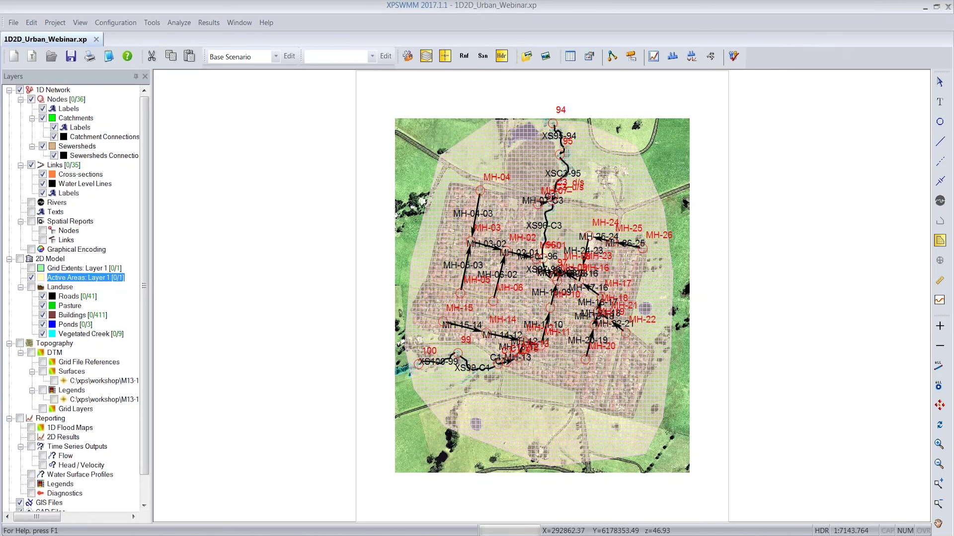
# Step: Add a Head Boundaries layer named Layer 1 and draw a boundary line along the active area's northern edge across node 94
pyautogui.rightClick(51, 259)
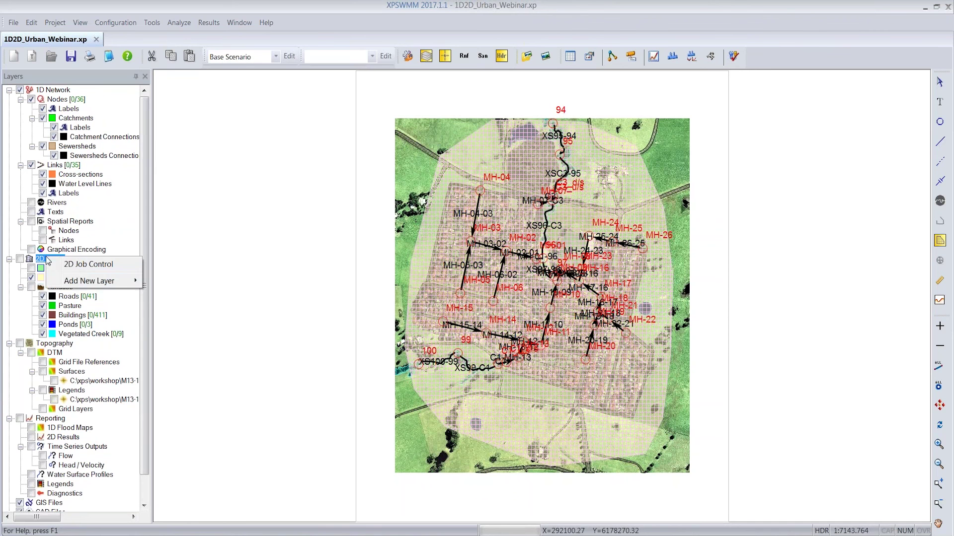
pyautogui.moveTo(74, 281)
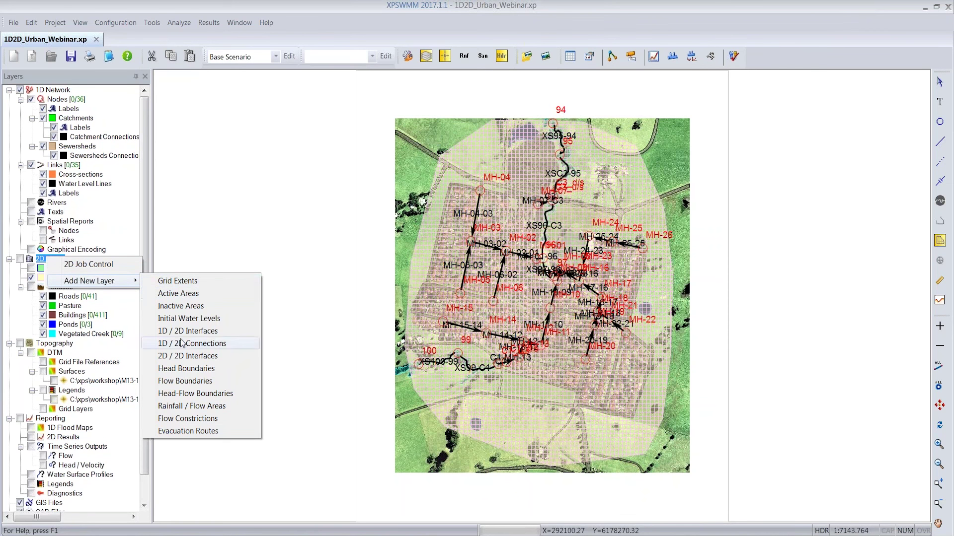
pyautogui.click(189, 373)
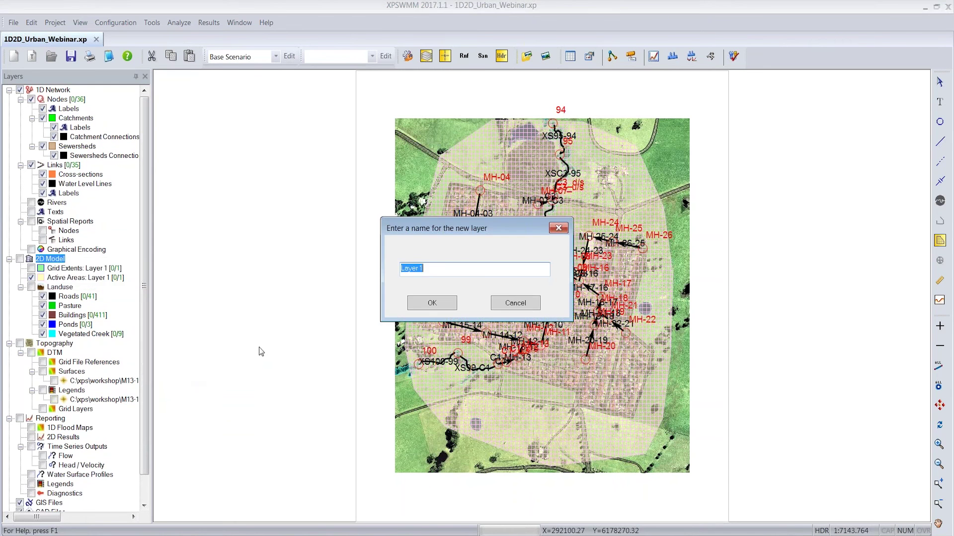
pyautogui.click(416, 305)
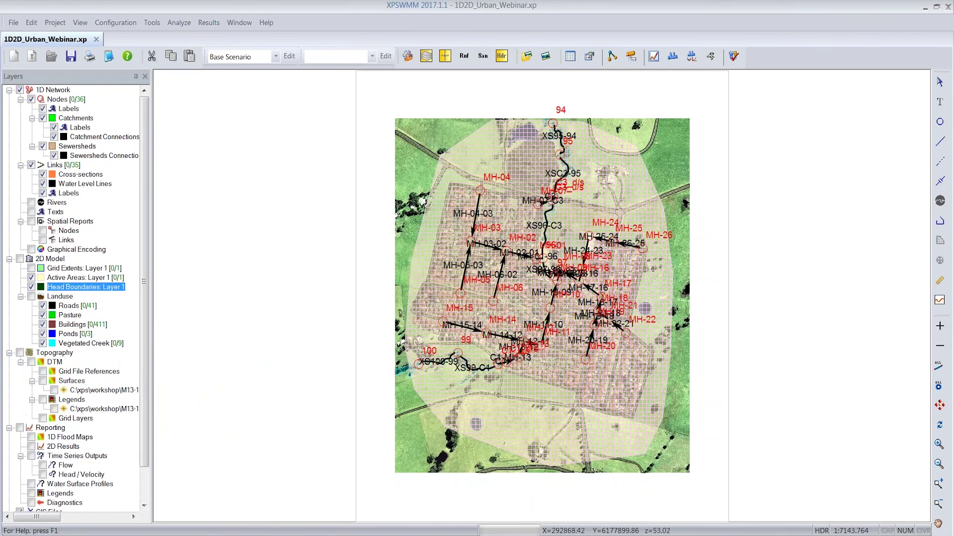
pyautogui.click(940, 222)
pyautogui.doubleClick(584, 121)
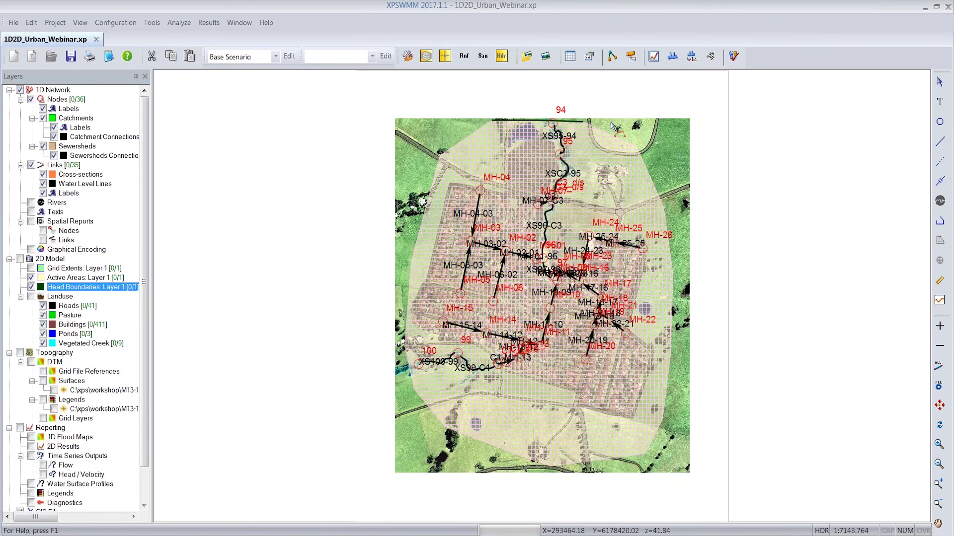
# Step: Enter the northern boundary line's head condition data as 35 m at 0 hr and 35 m at 6 hr
pyautogui.click(941, 82)
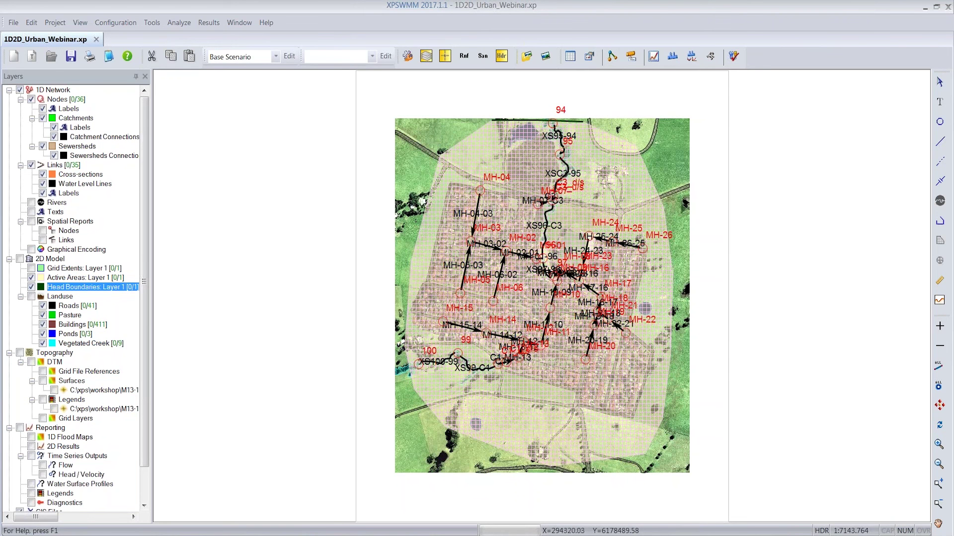
pyautogui.click(580, 124)
pyautogui.rightClick(578, 127)
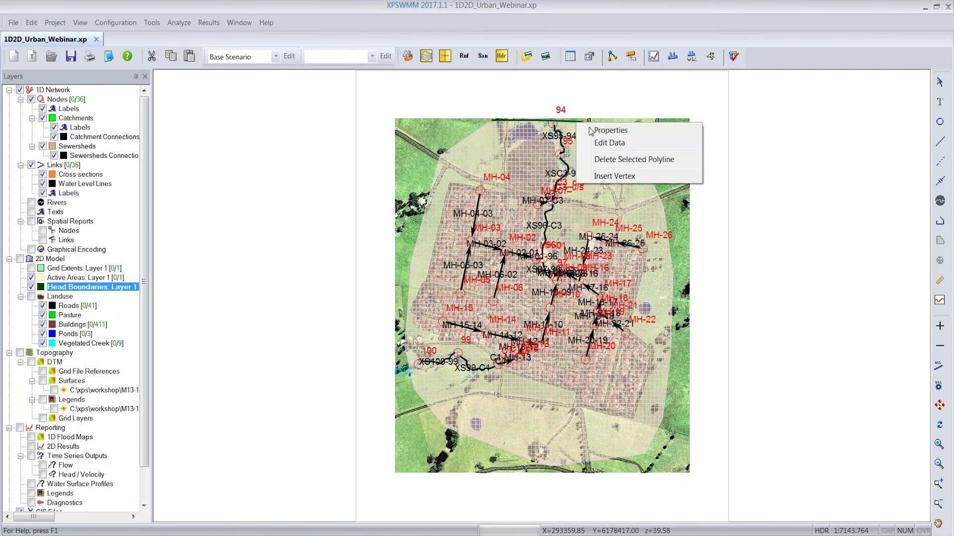
pyautogui.click(607, 144)
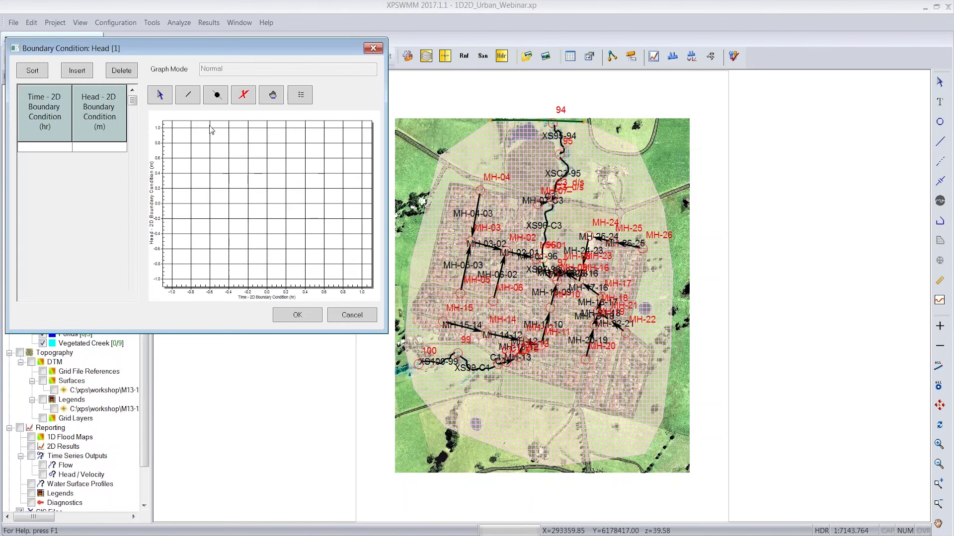
pyautogui.click(77, 70)
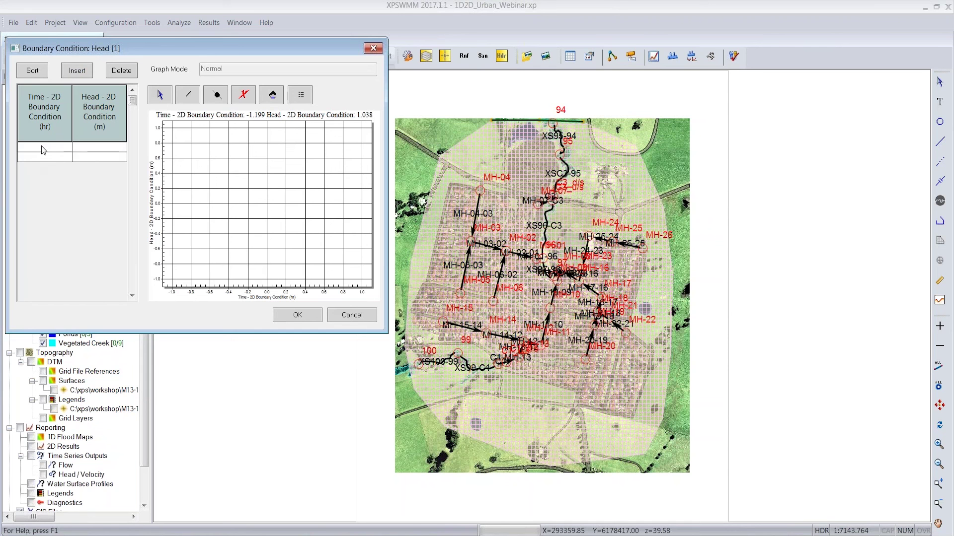
pyautogui.click(41, 146)
pyautogui.write('0 ')
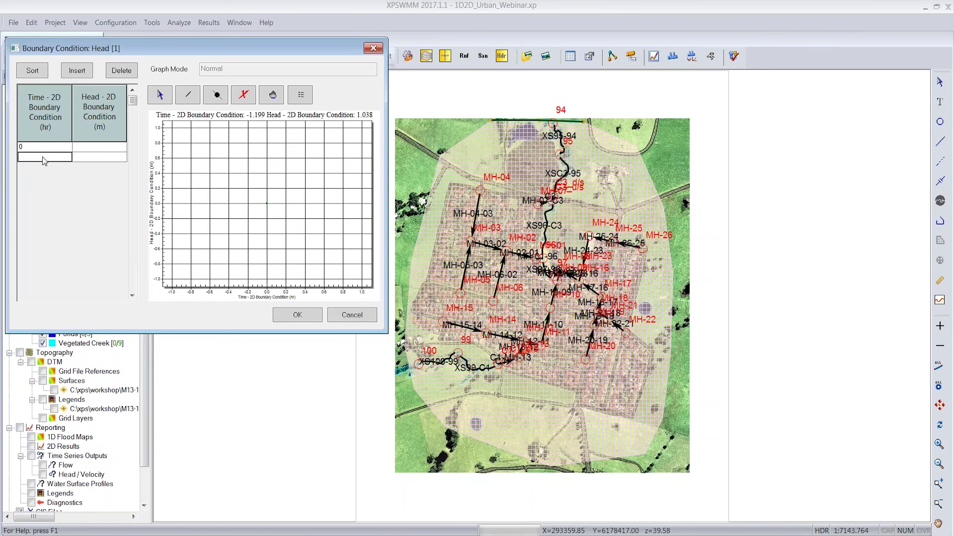
pyautogui.write('6')
pyautogui.click(84, 149)
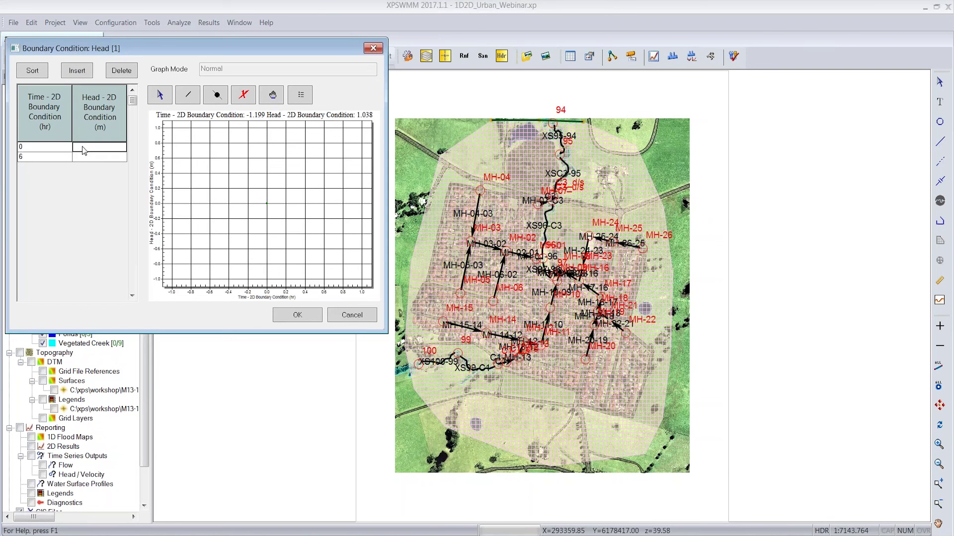
pyautogui.write('35')
pyautogui.click(85, 158)
pyautogui.write('35')
pyautogui.press('Return')
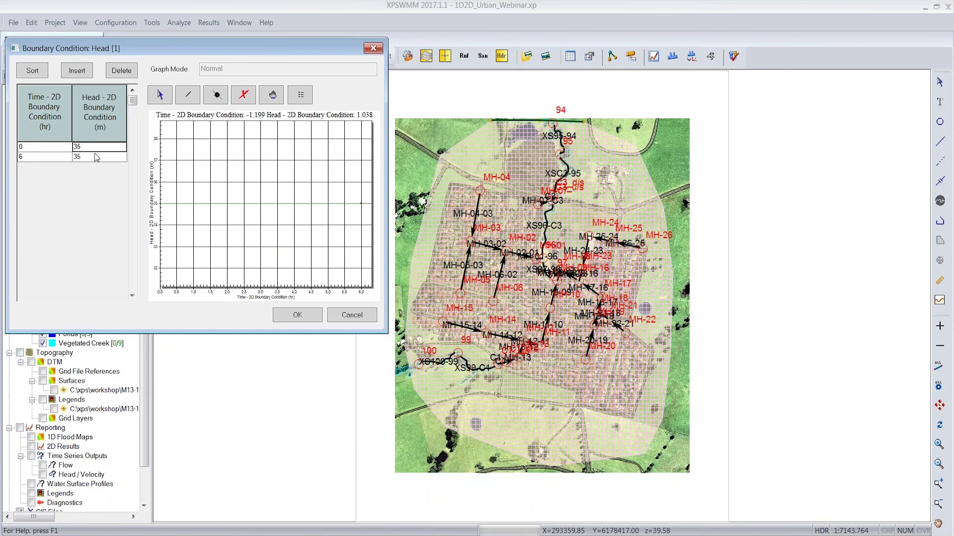
pyautogui.click(345, 315)
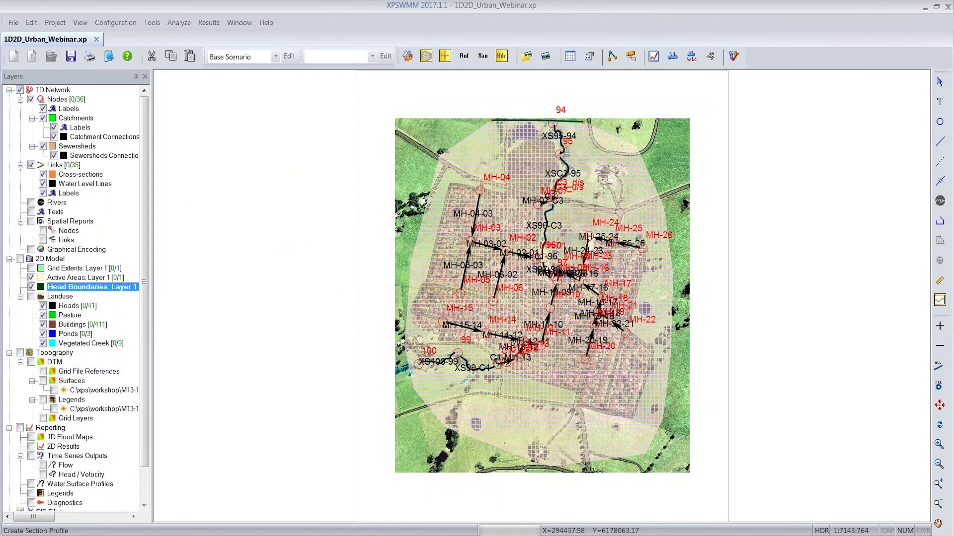
# Step: Plot a terrain cross-section along the northern head boundary line to examine its elevations
pyautogui.click(939, 300)
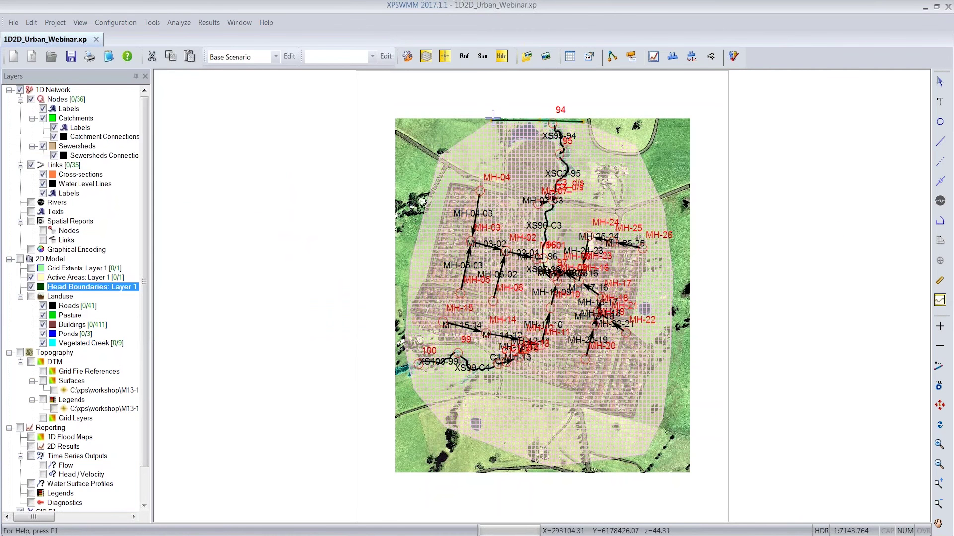
pyautogui.click(493, 119)
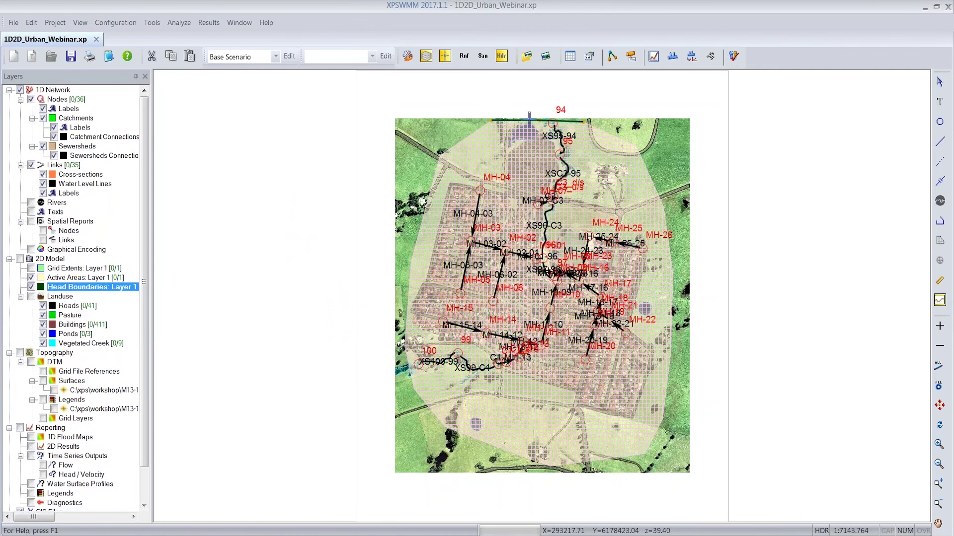
pyautogui.click(585, 121)
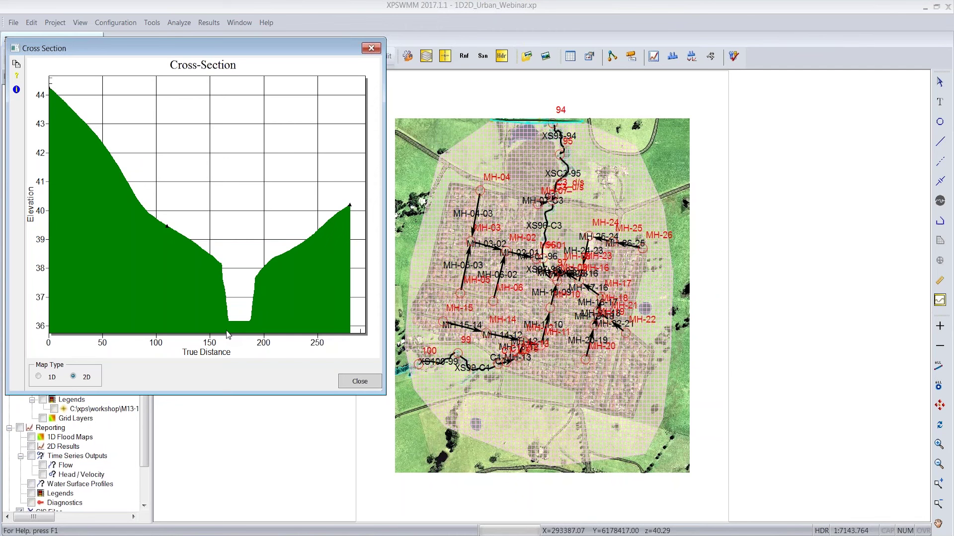
pyautogui.click(360, 381)
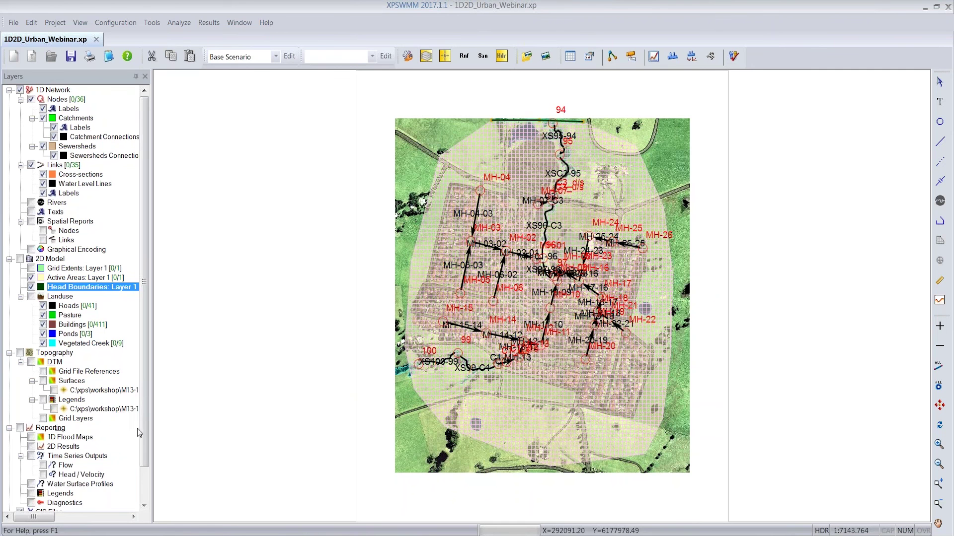
# Step: Hide the background image, Active Areas, Landuse and Head Boundaries layers, and save the model
pyautogui.moveTo(141, 427); pyautogui.dragTo(147, 475)
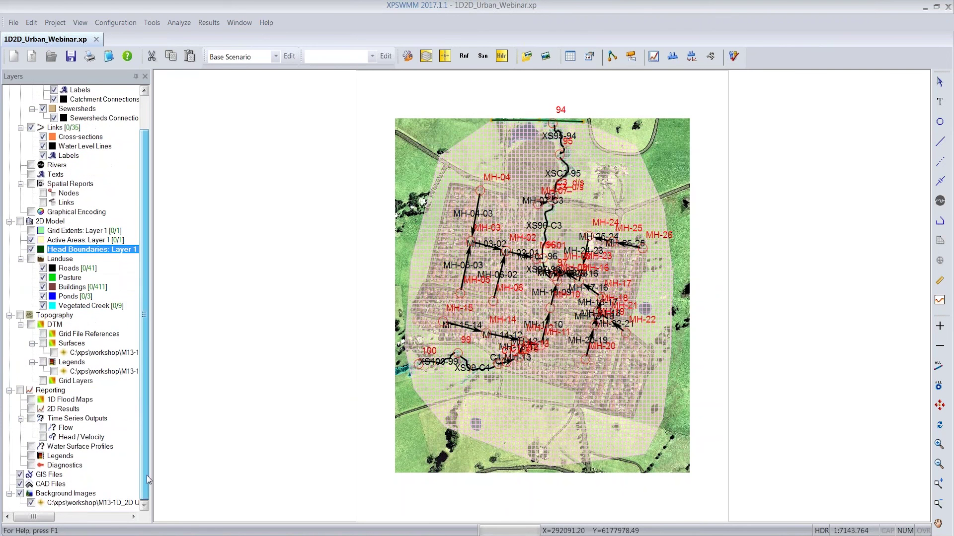
pyautogui.click(30, 503)
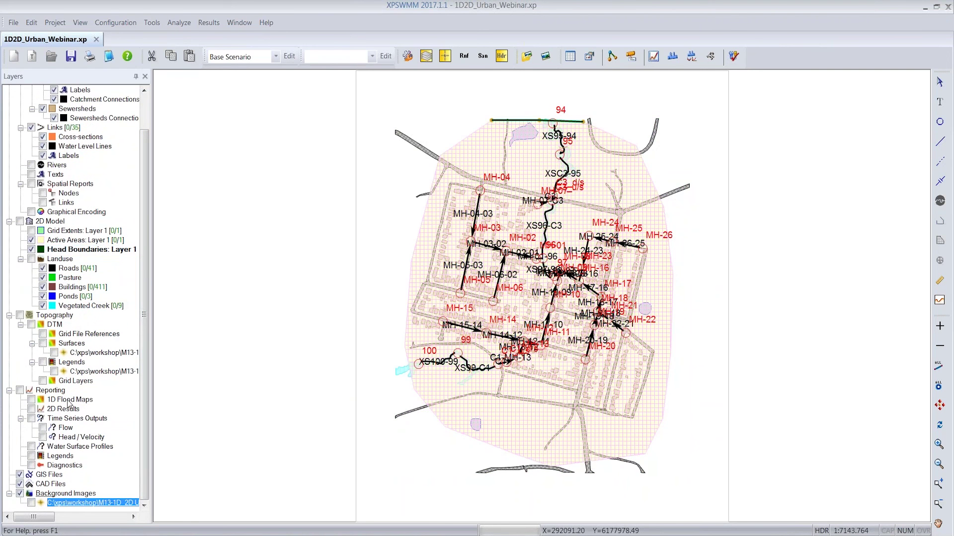
pyautogui.click(32, 241)
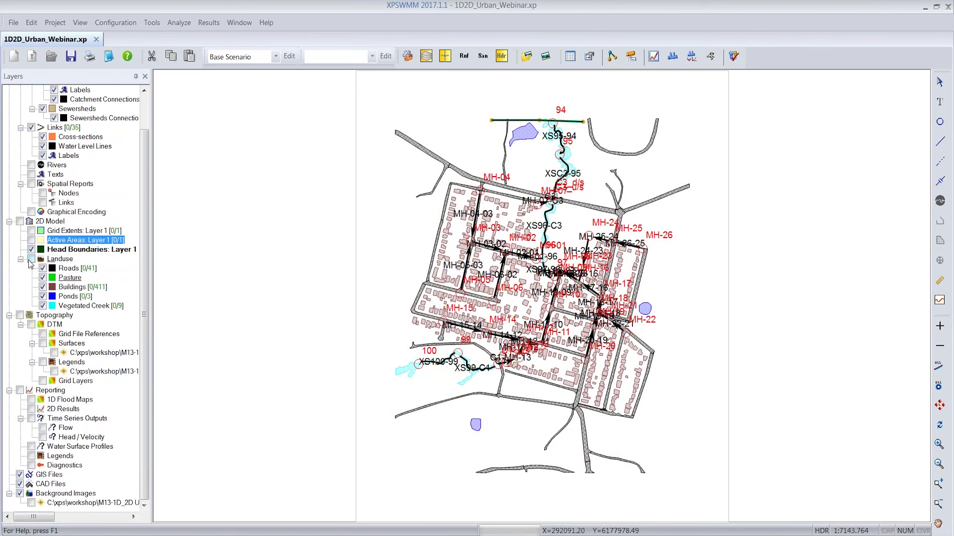
pyautogui.click(31, 259)
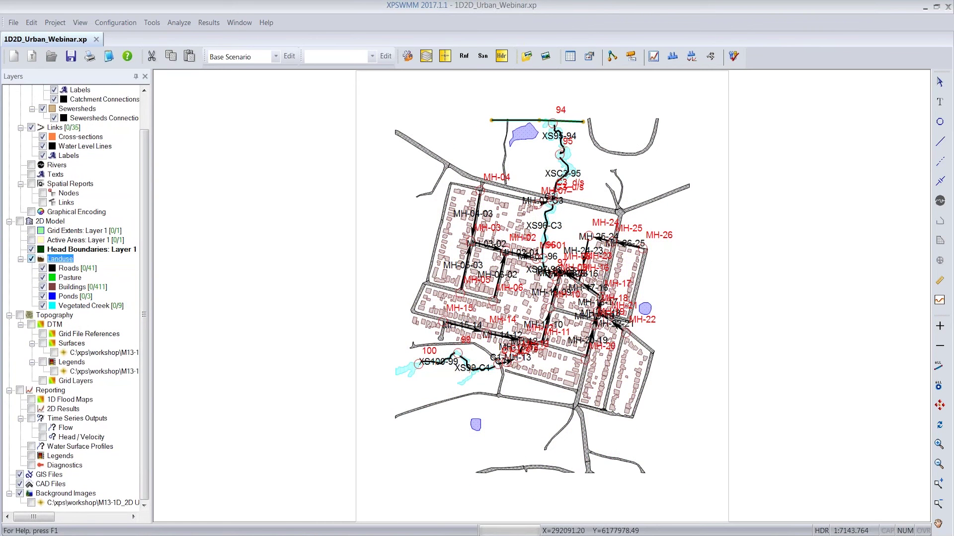
pyautogui.click(35, 249)
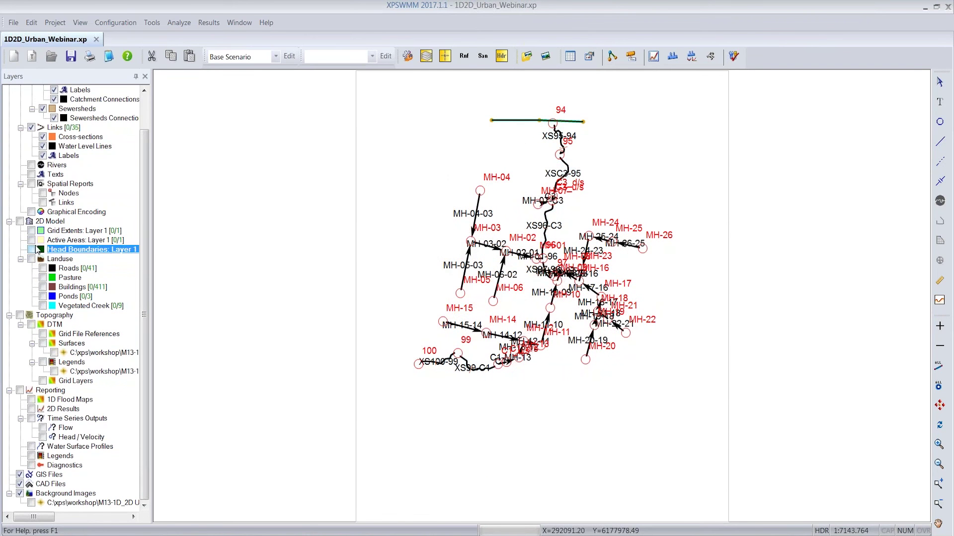
pyautogui.click(71, 57)
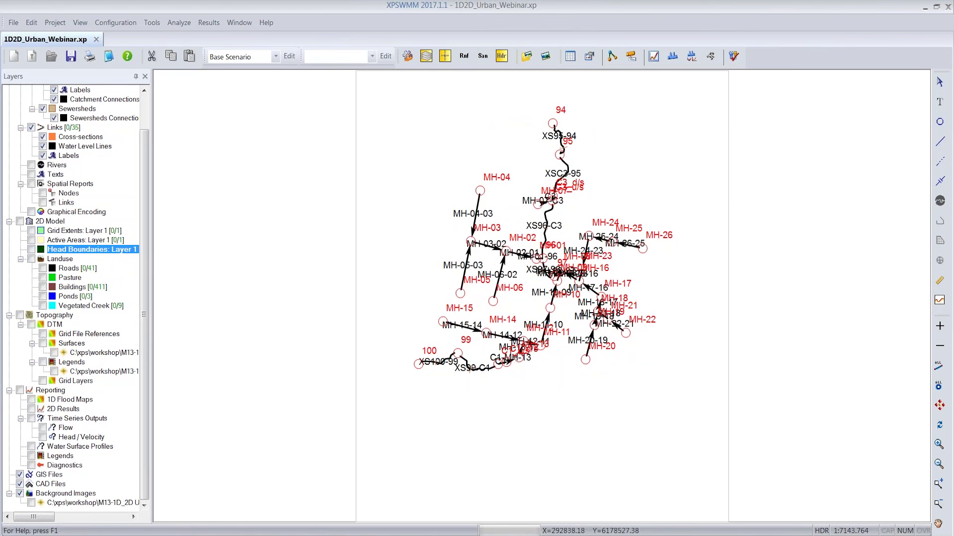
# Step: Set node MH-04's ponding to Link Spill Crest to 2D and copy that setting's data record
pyautogui.doubleClick(480, 189)
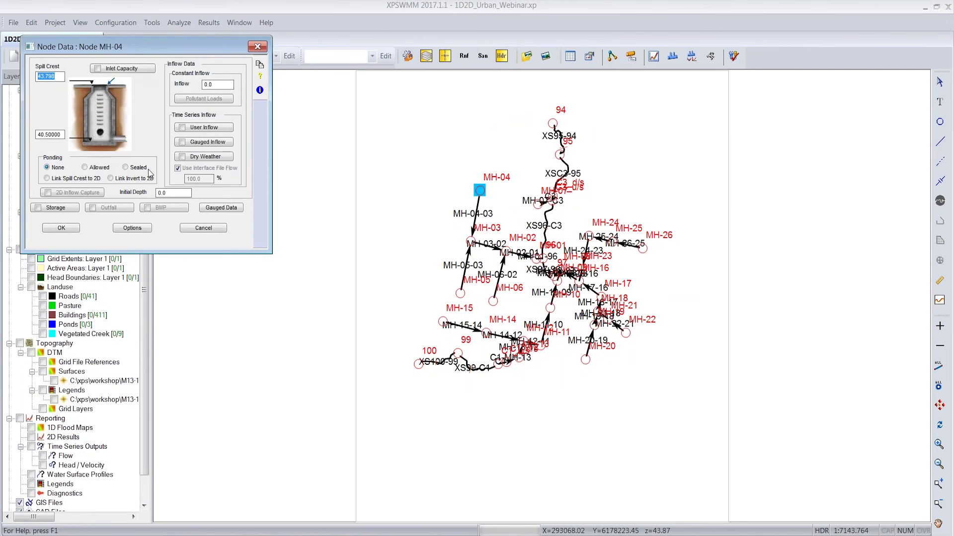
pyautogui.click(54, 179)
pyautogui.click(260, 67)
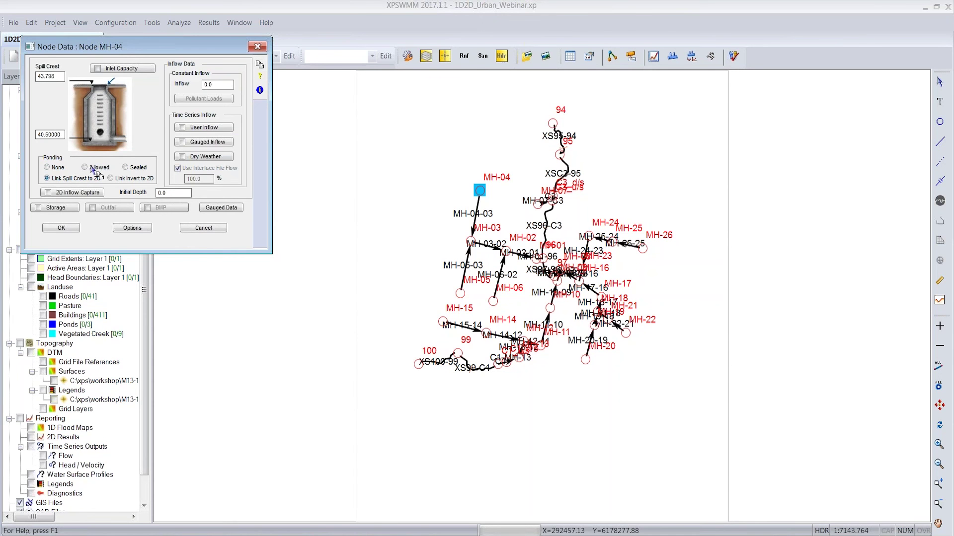
pyautogui.click(77, 181)
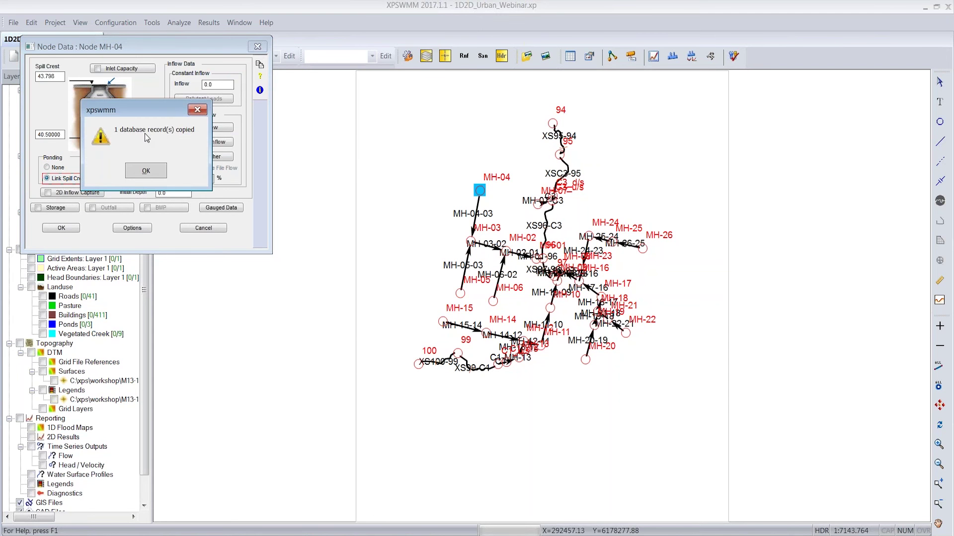
pyautogui.click(152, 172)
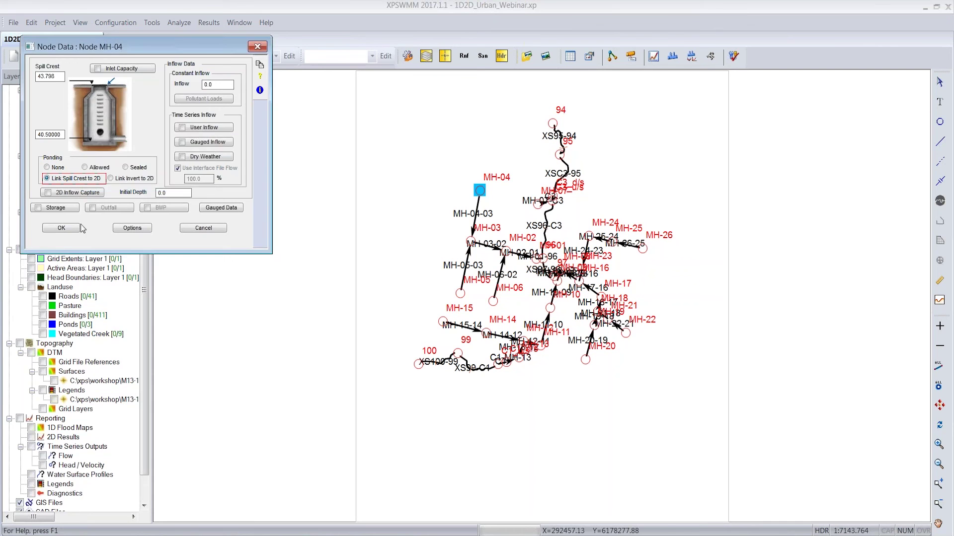
pyautogui.click(62, 227)
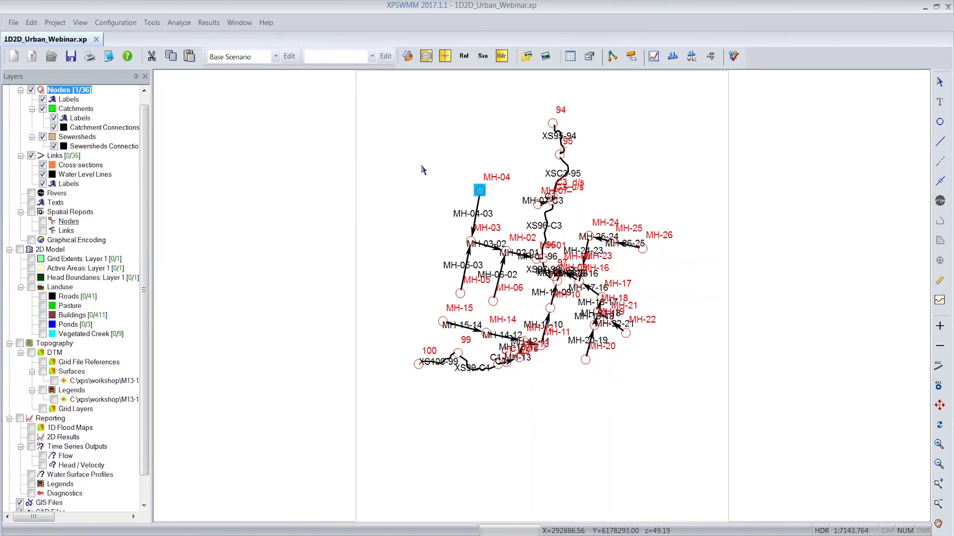
# Step: Select the manhole nodes, leaving out channel nodes such as 99, C1 u/s and C3, and paste the copied ponding setting into them
pyautogui.moveTo(421, 172); pyautogui.dragTo(687, 367)
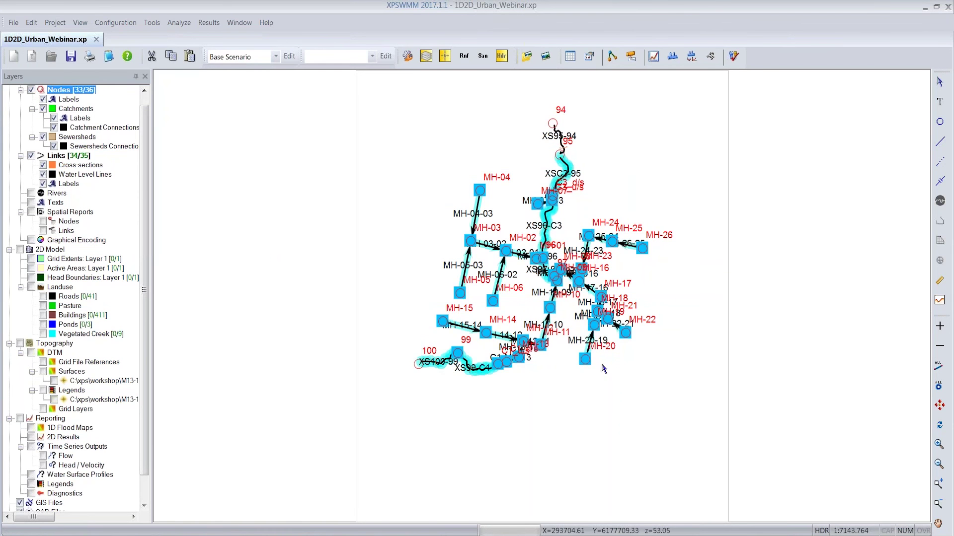
pyautogui.keyDown('shift'); pyautogui.click(457, 354); pyautogui.keyUp('shift')
pyautogui.keyDown('shift'); pyautogui.click(493, 364); pyautogui.keyUp('shift')
pyautogui.keyDown('shift'); pyautogui.click(554, 199); pyautogui.keyUp('shift')
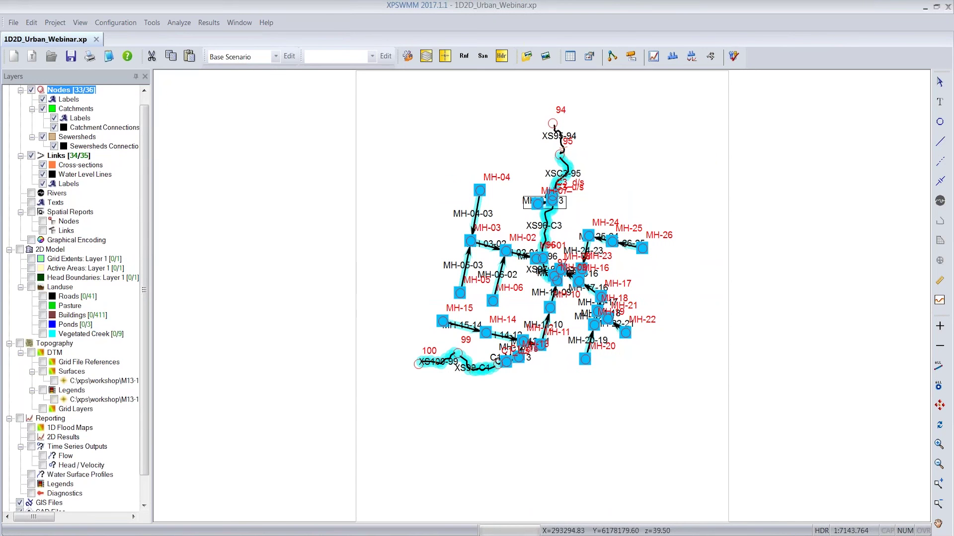
pyautogui.keyDown('shift'); pyautogui.click(553, 195); pyautogui.keyUp('shift')
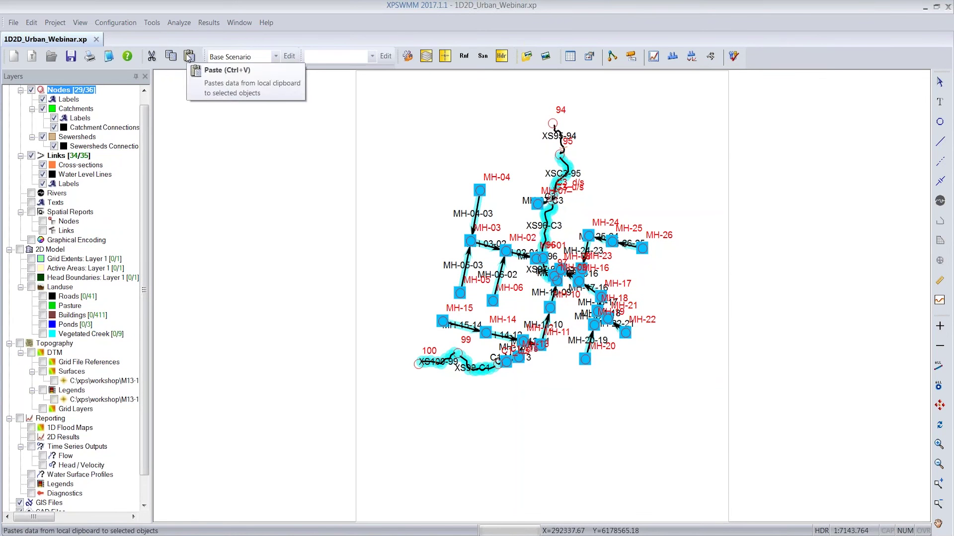
pyautogui.click(31, 22)
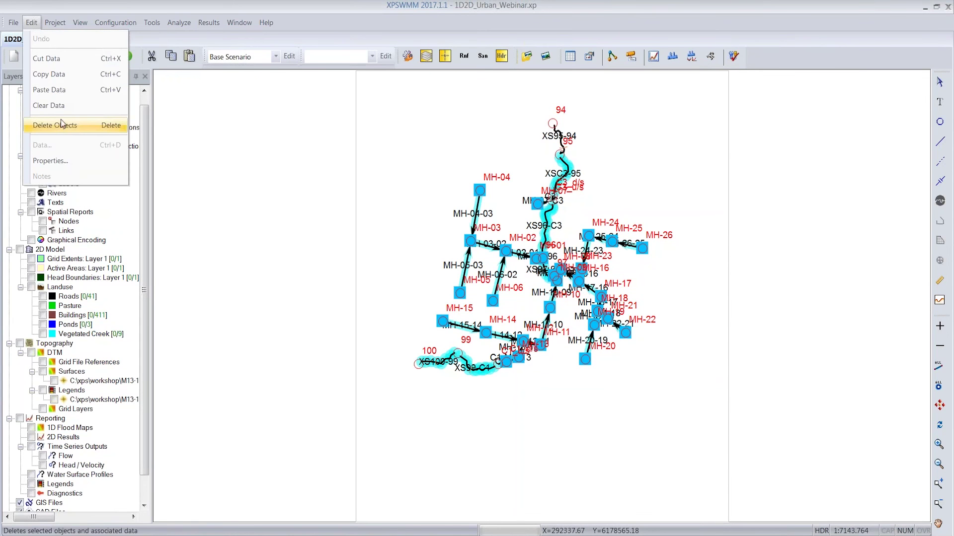
pyautogui.rightClick(482, 192)
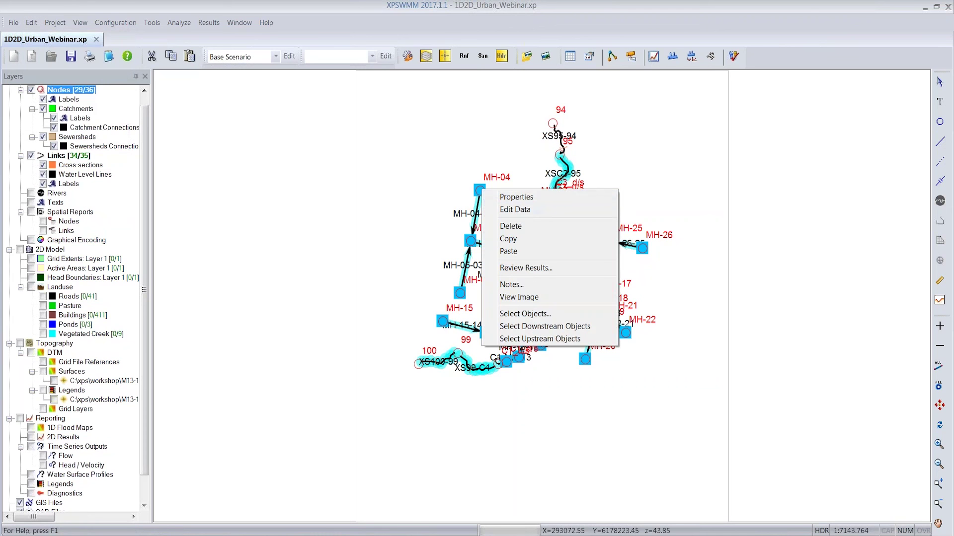
pyautogui.click(508, 251)
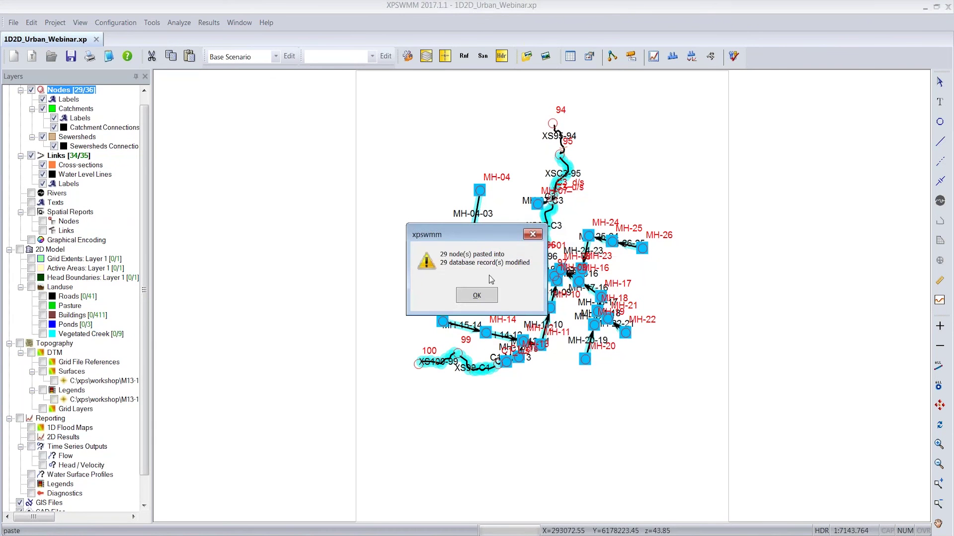
pyautogui.click(477, 296)
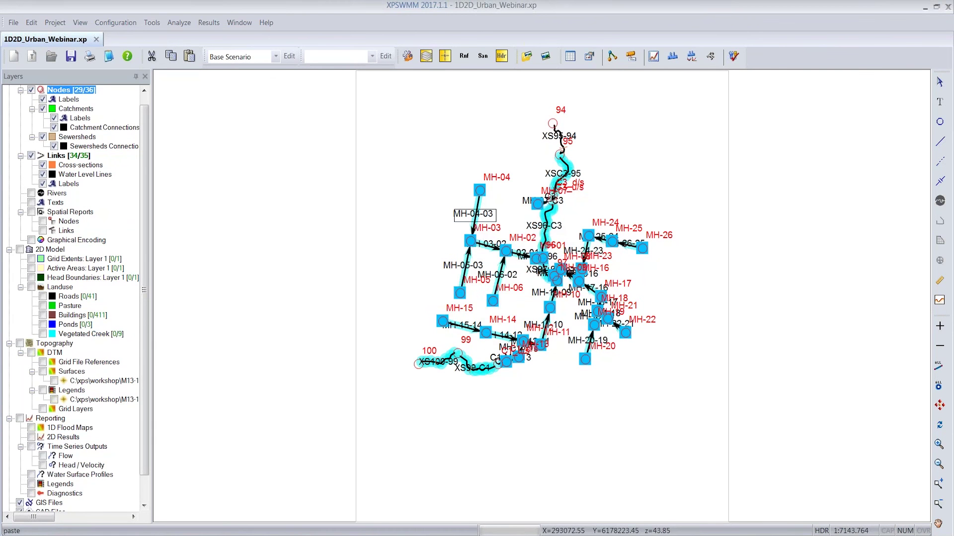
# Step: Check the ponding option in node MH-06's data and clear the selection
pyautogui.click(436, 265)
pyautogui.doubleClick(490, 300)
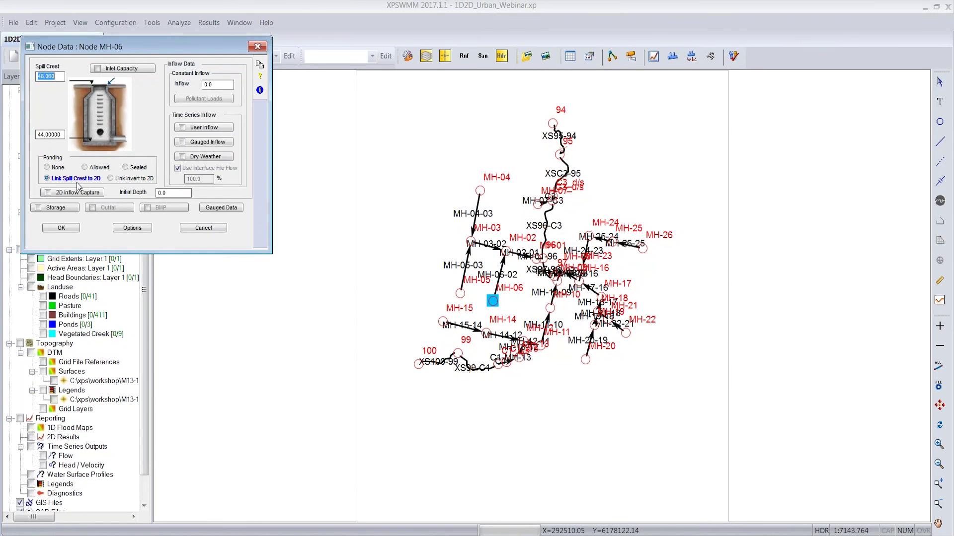
pyautogui.press('Escape')
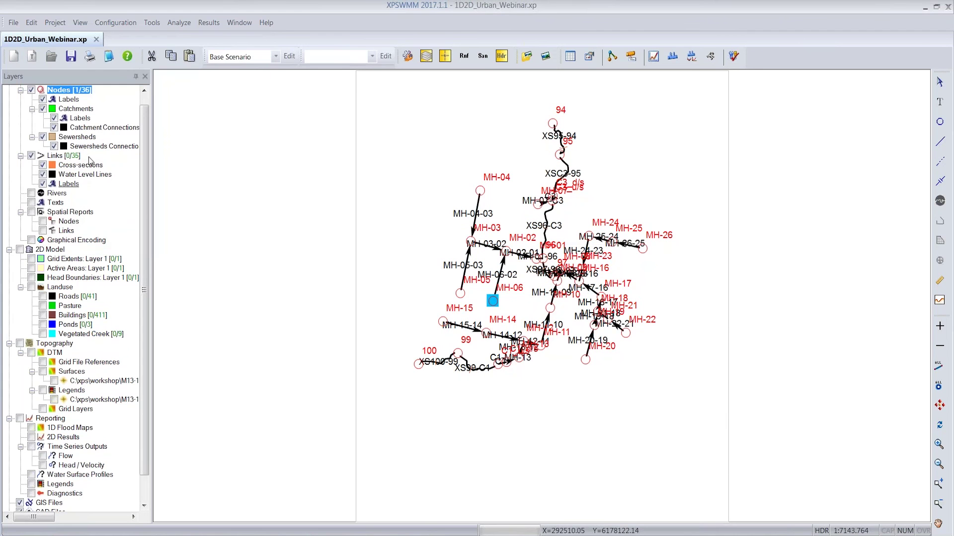
pyautogui.click(383, 327)
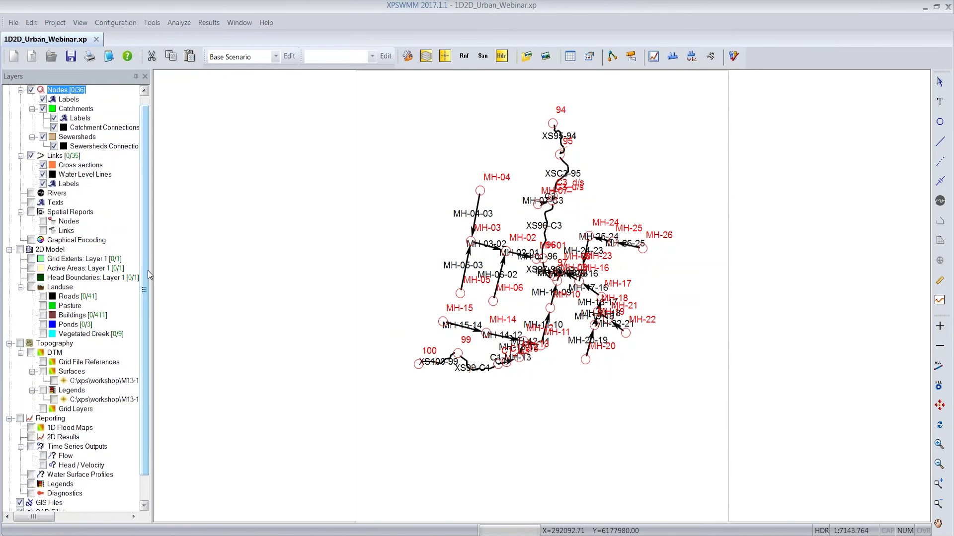
# Step: Add an Inactive Areas layer named Layer 1 to the 2D model
pyautogui.rightClick(53, 250)
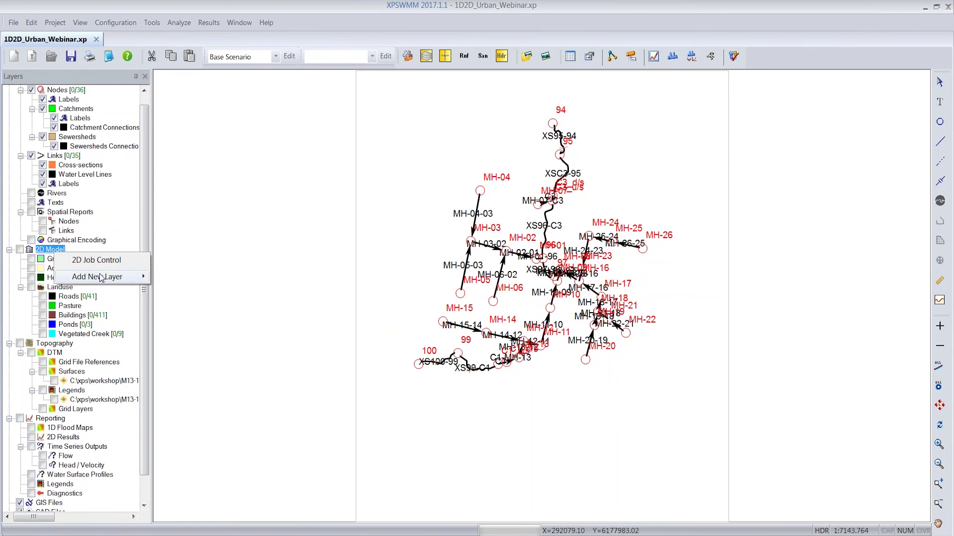
pyautogui.moveTo(97, 277)
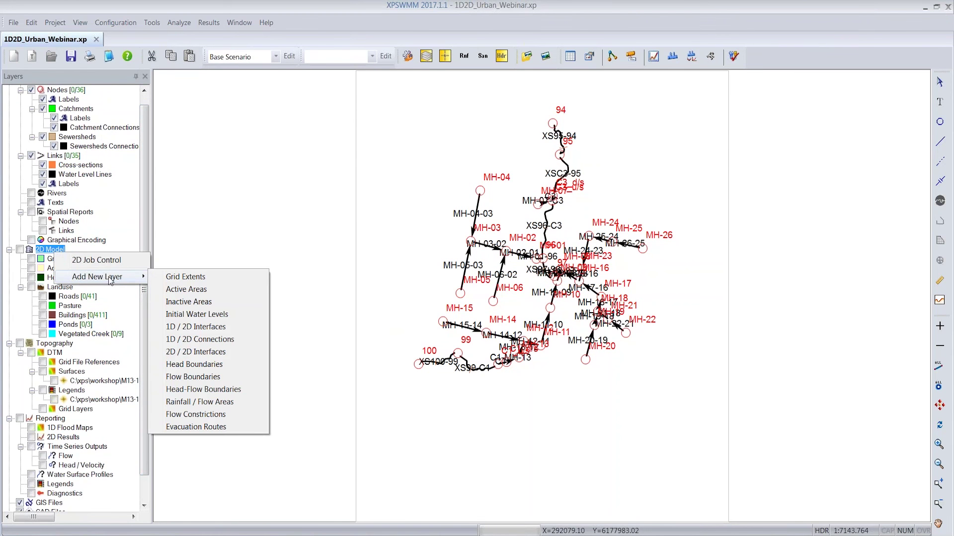
pyautogui.click(197, 304)
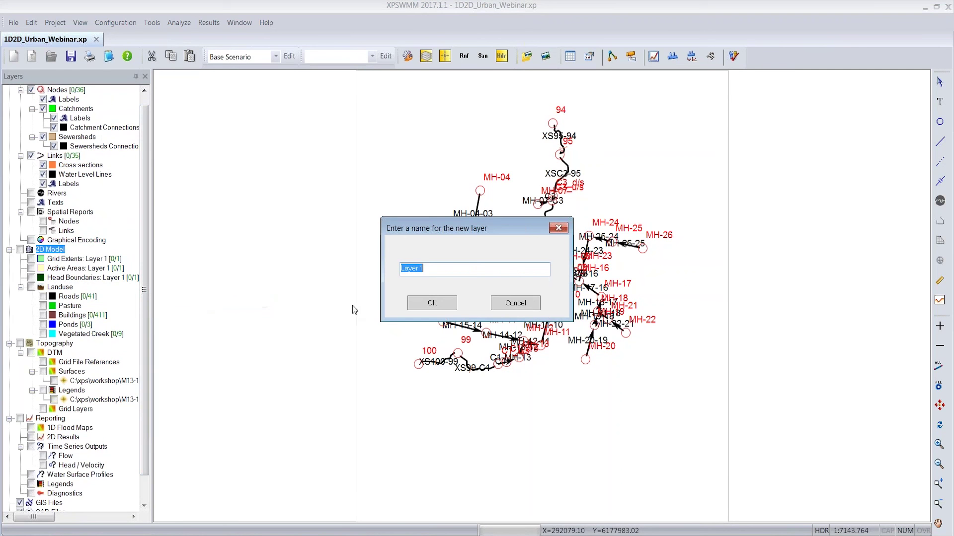
pyautogui.click(422, 303)
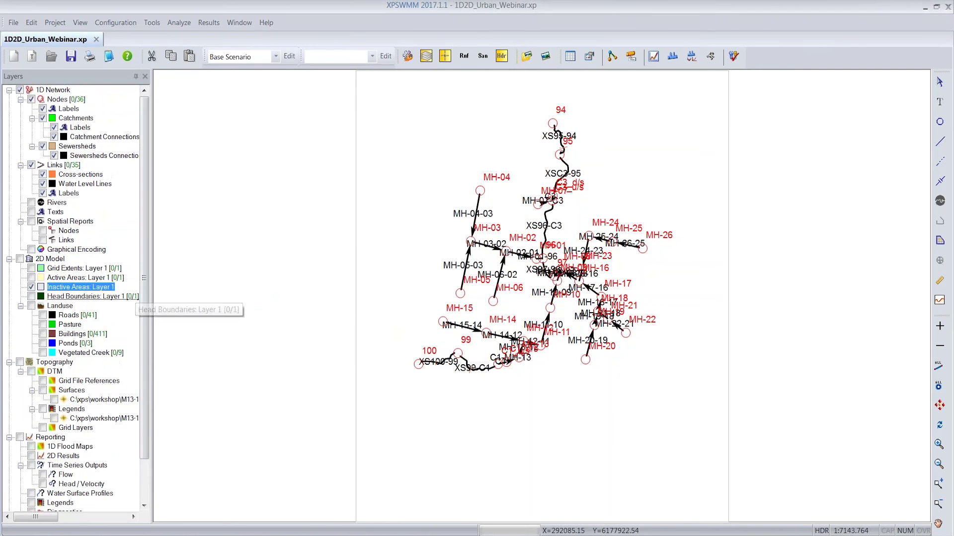
# Step: Add a 1D/2D Interfaces layer and a 1D/2D Connections layer to the 2D model, each named Layer 1
pyautogui.rightClick(47, 260)
pyautogui.moveTo(90, 285)
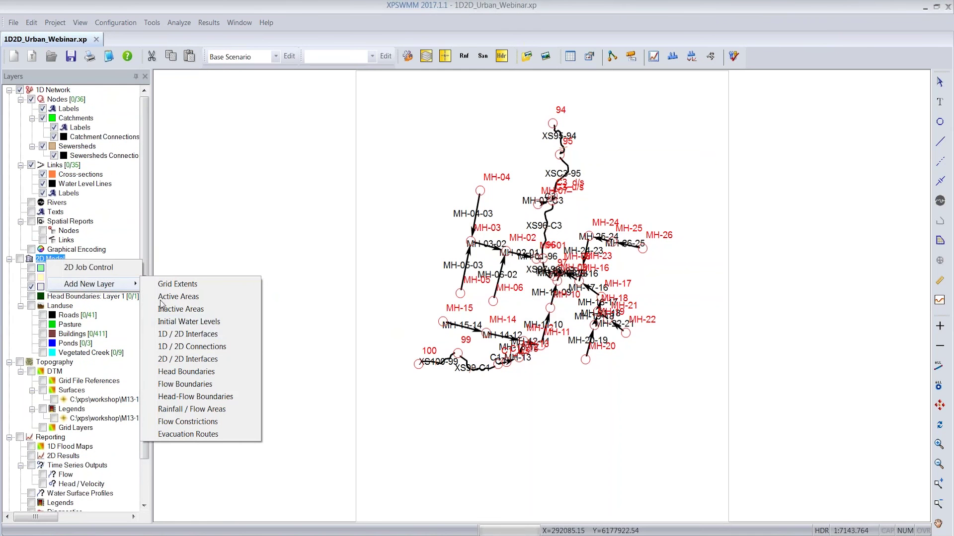
pyautogui.click(190, 336)
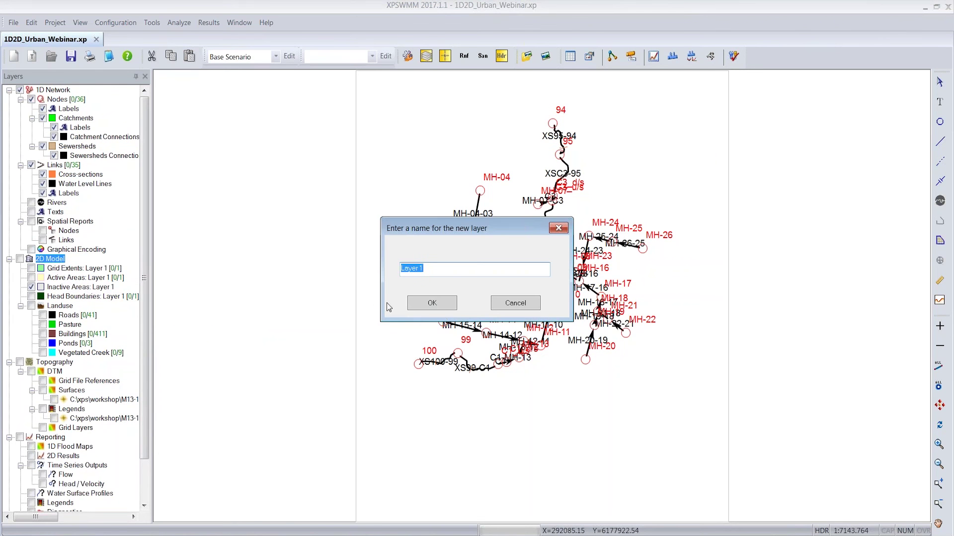
pyautogui.click(418, 303)
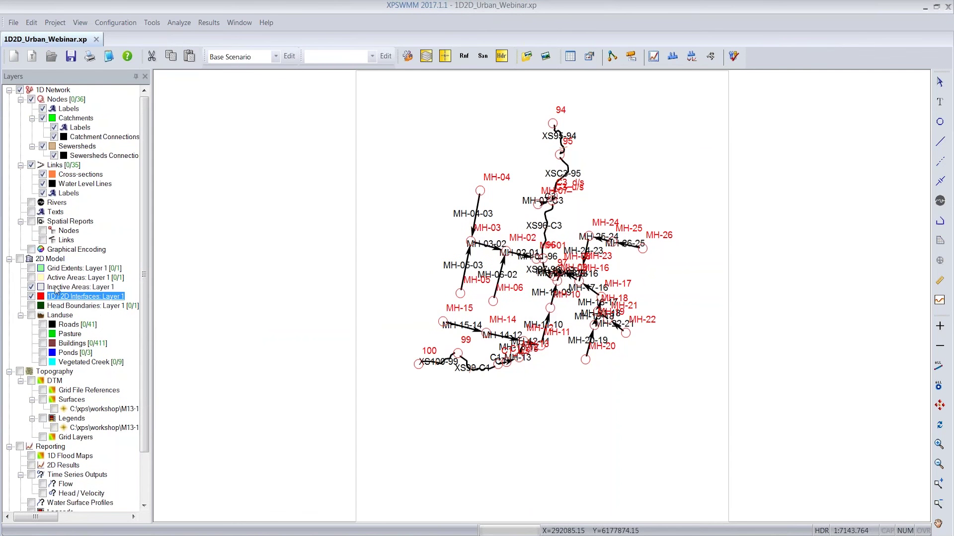
pyautogui.rightClick(52, 264)
pyautogui.moveTo(93, 288)
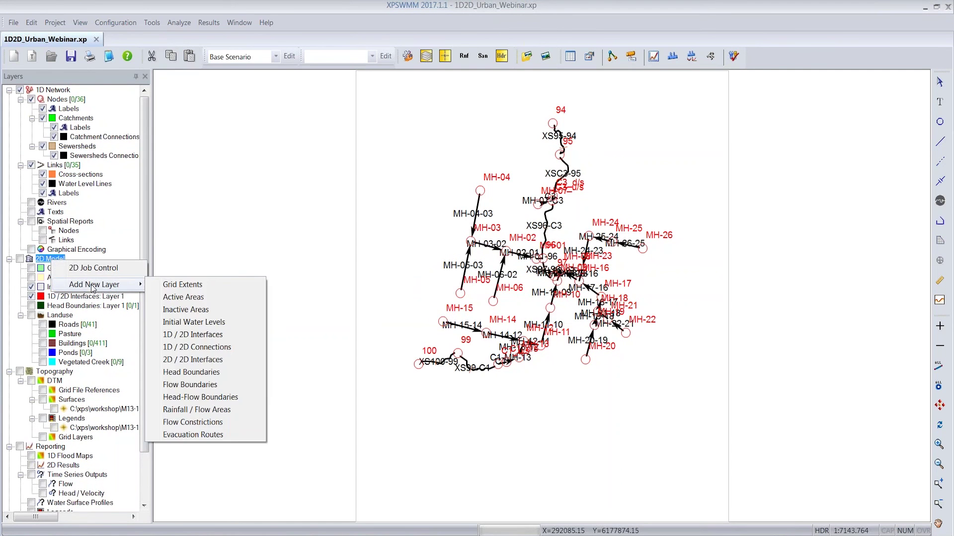
pyautogui.click(208, 351)
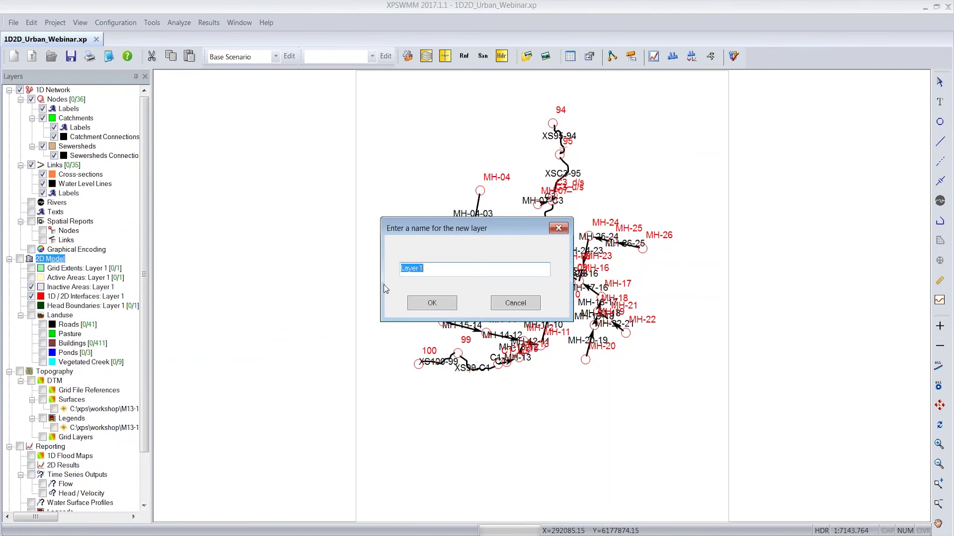
pyautogui.click(428, 304)
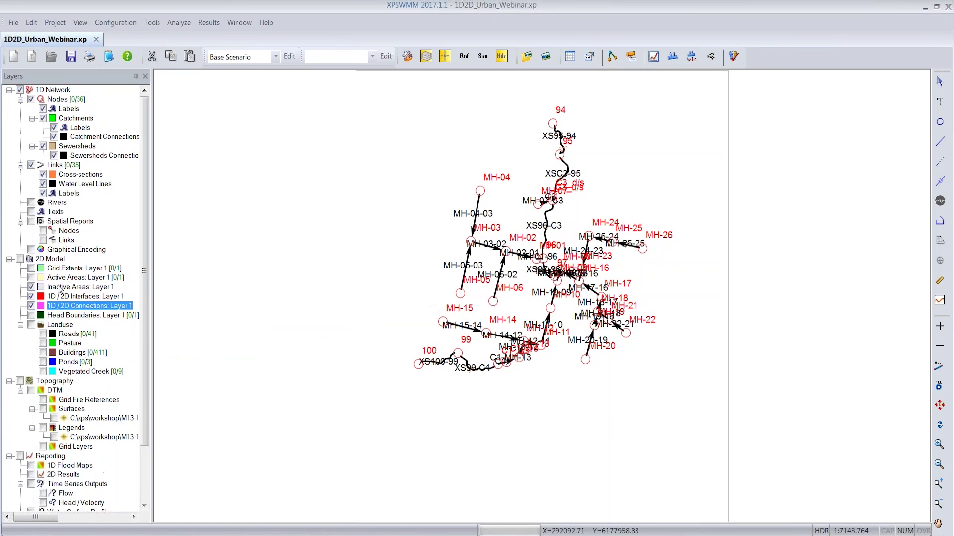
# Step: Display the DTM surface contours around the channel at nodes 100 to C1 u/s and make Inactive Areas: Layer 1 the active layer
pyautogui.click(54, 419)
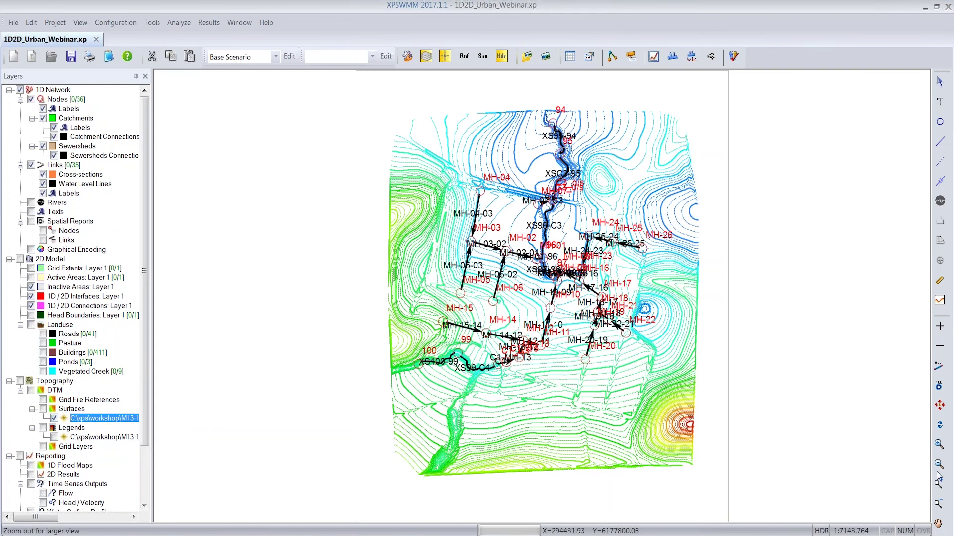
pyautogui.moveTo(386, 321); pyautogui.dragTo(533, 401)
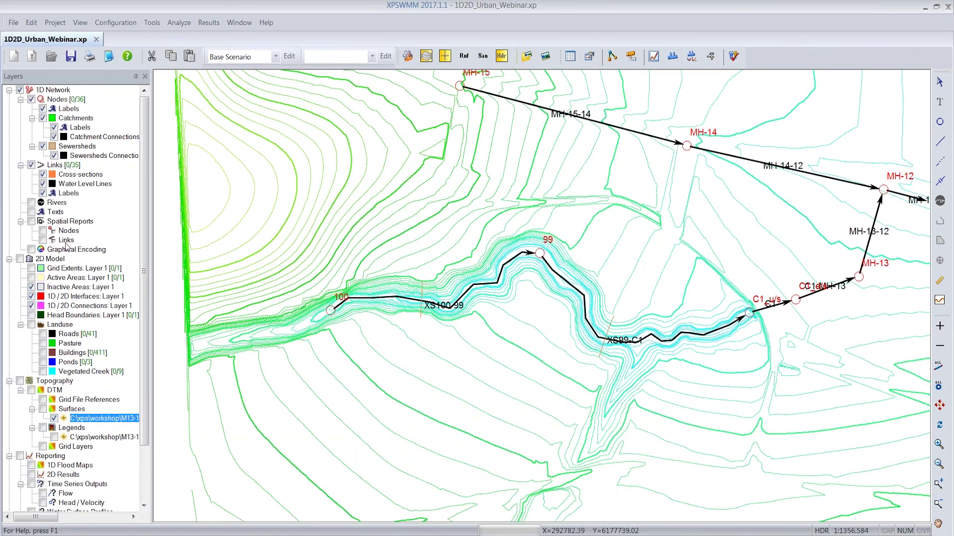
pyautogui.click(74, 288)
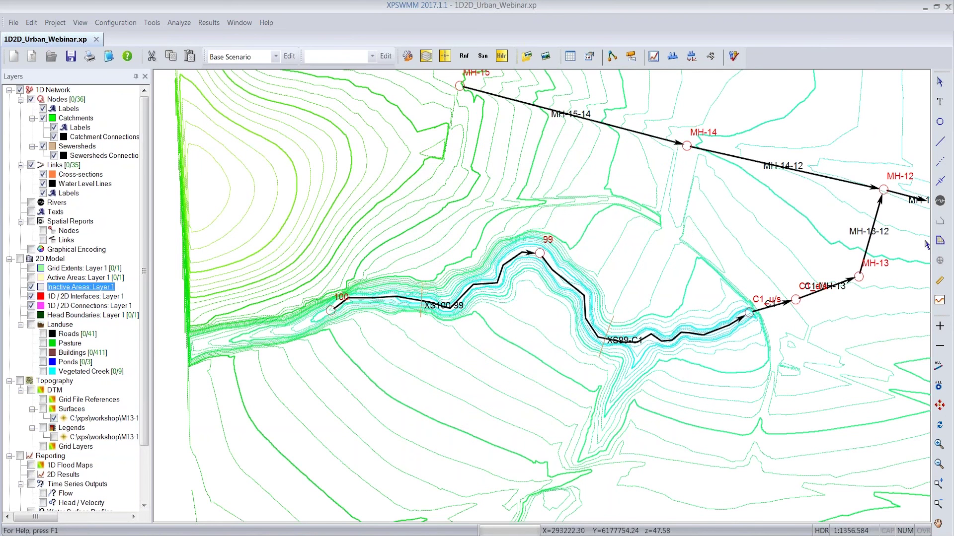
# Step: Draw an inactive area polygon along both banks of the channel from node 100 through node 99 to C1 u/s, following the contours
pyautogui.click(938, 241)
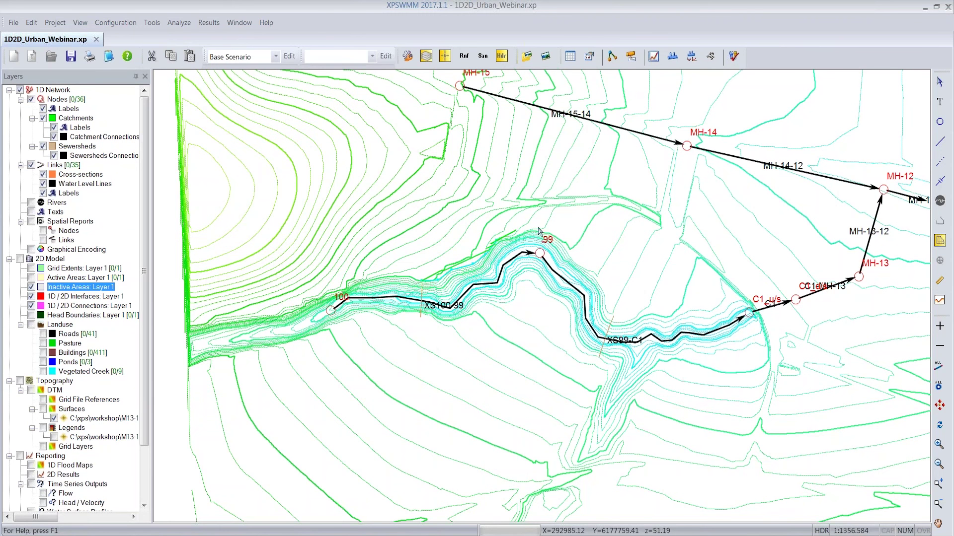
pyautogui.click(560, 236)
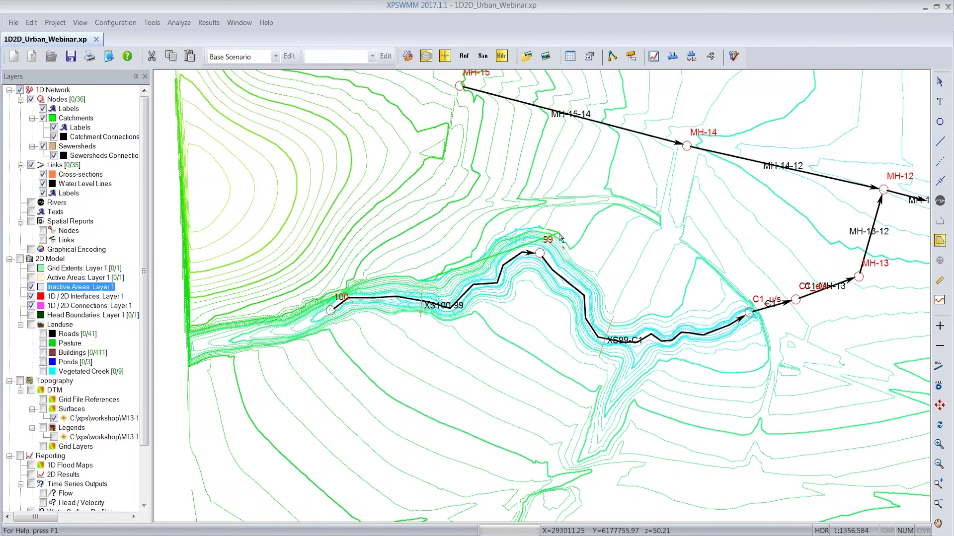
pyautogui.click(598, 274)
pyautogui.click(609, 294)
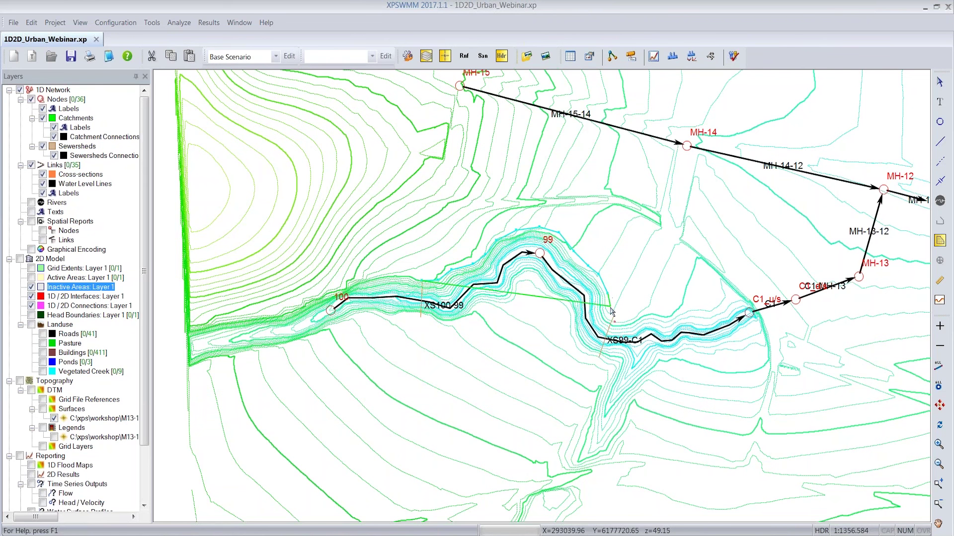
pyautogui.click(614, 316)
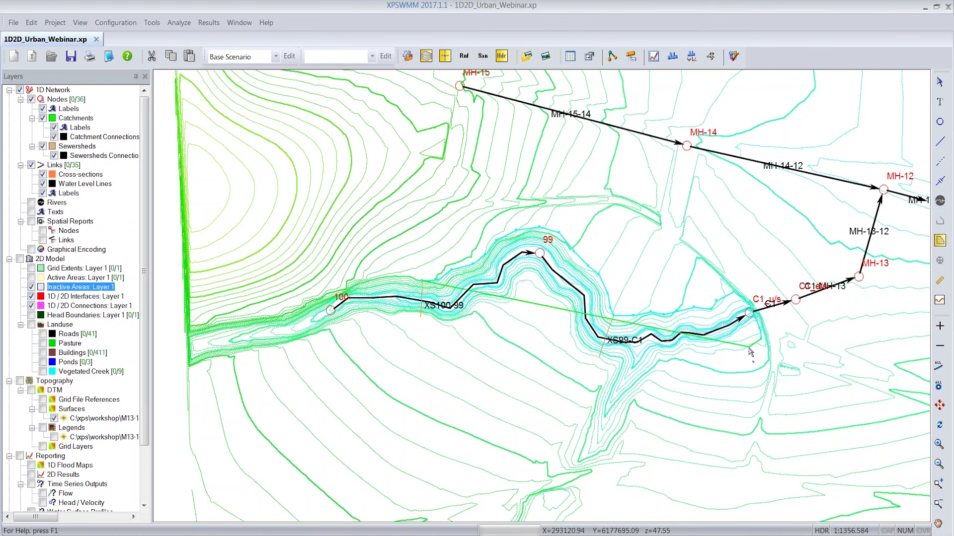
pyautogui.doubleClick(599, 358)
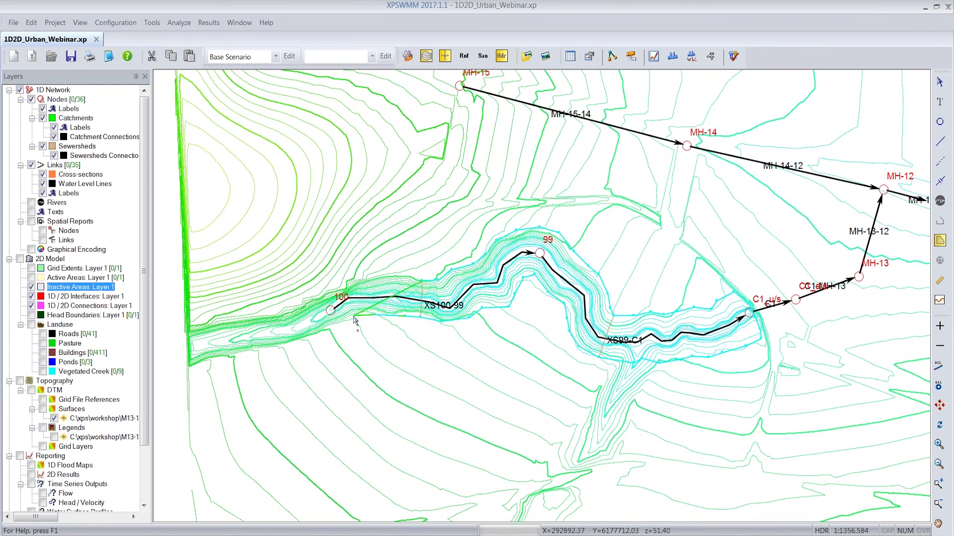
pyautogui.click(336, 326)
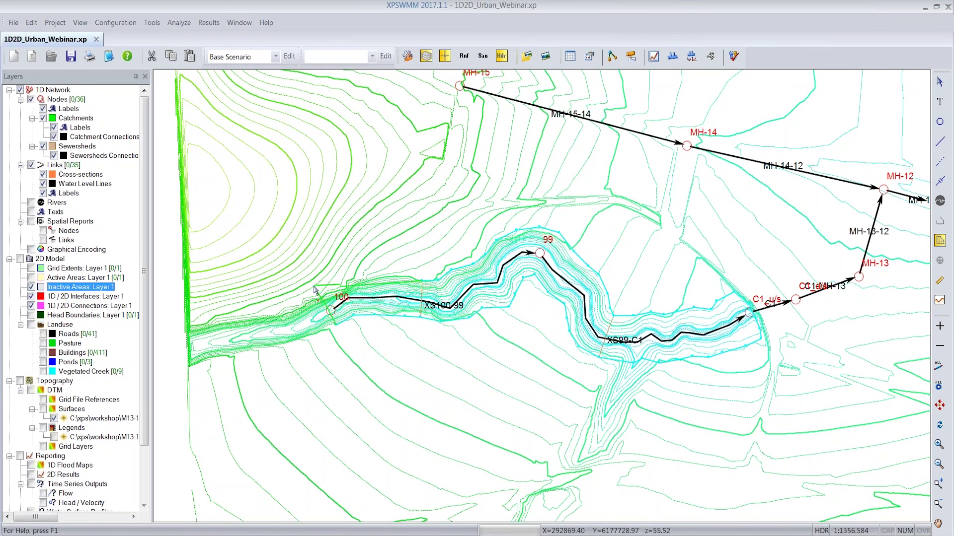
pyautogui.click(315, 286)
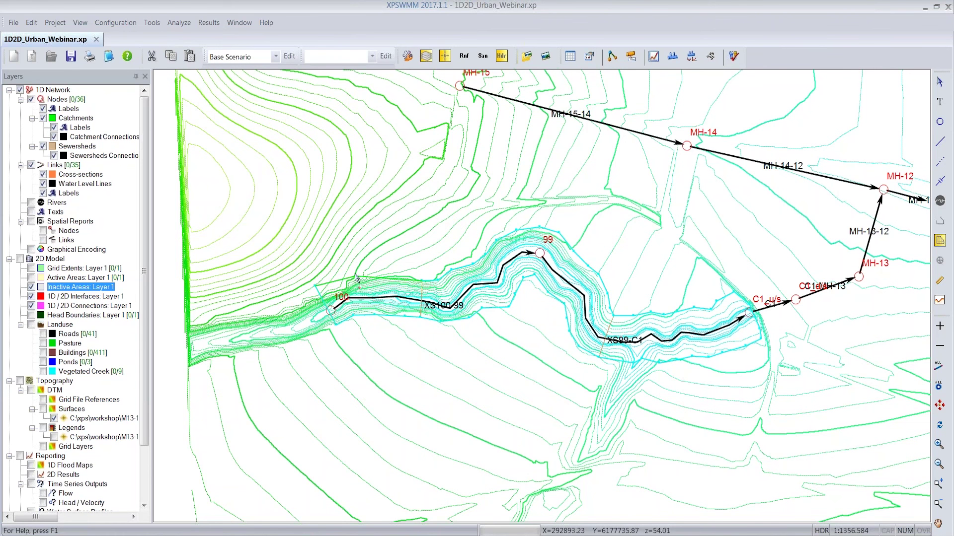
pyautogui.click(355, 271)
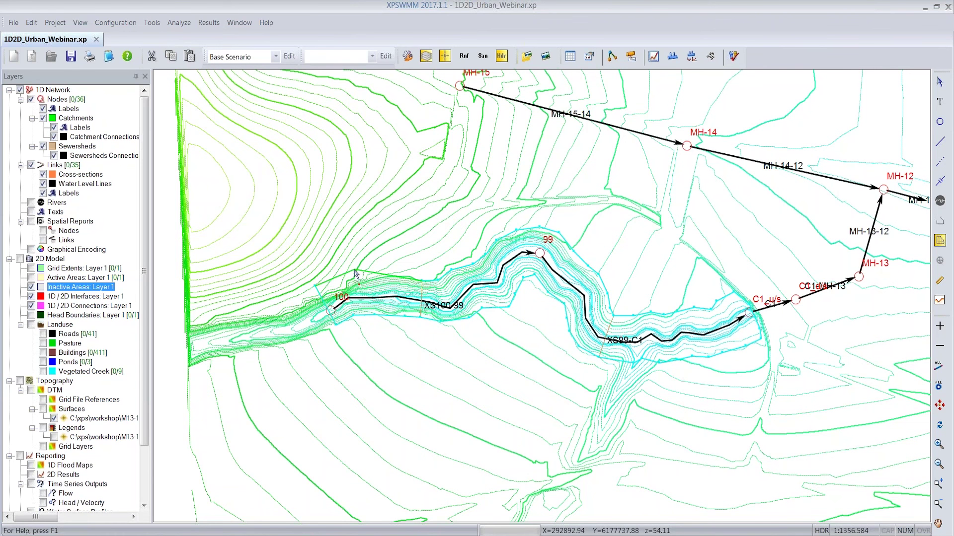
pyautogui.doubleClick(398, 279)
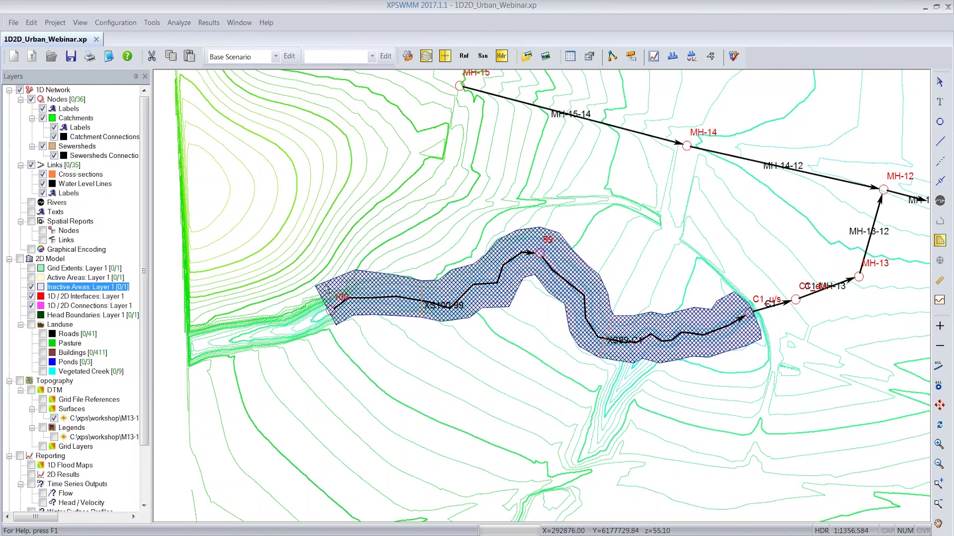
# Step: Move the inactive area's upper corner vertex beside node 100 slightly inward and clear the polygon's selection
pyautogui.click(939, 81)
pyautogui.click(318, 287)
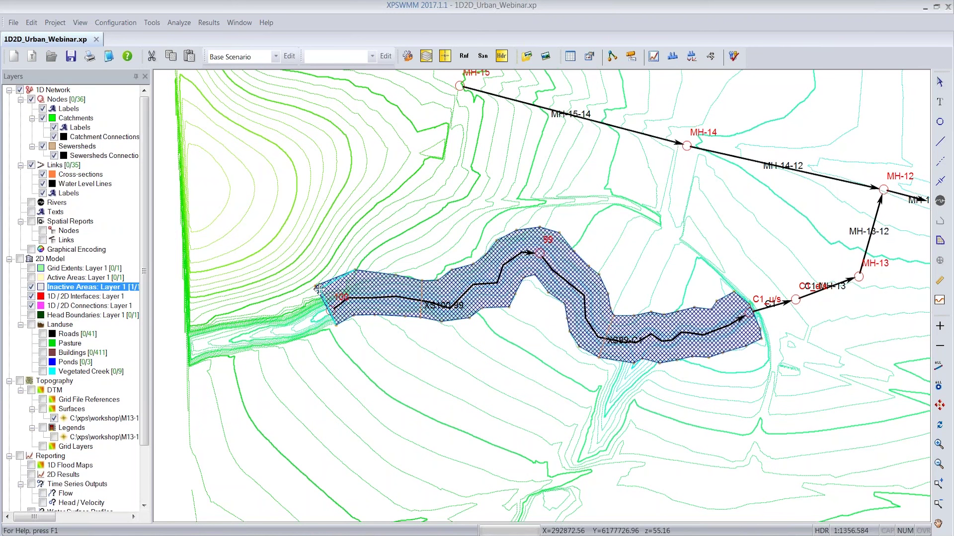
pyautogui.moveTo(318, 292); pyautogui.dragTo(319, 292)
pyautogui.click(314, 268)
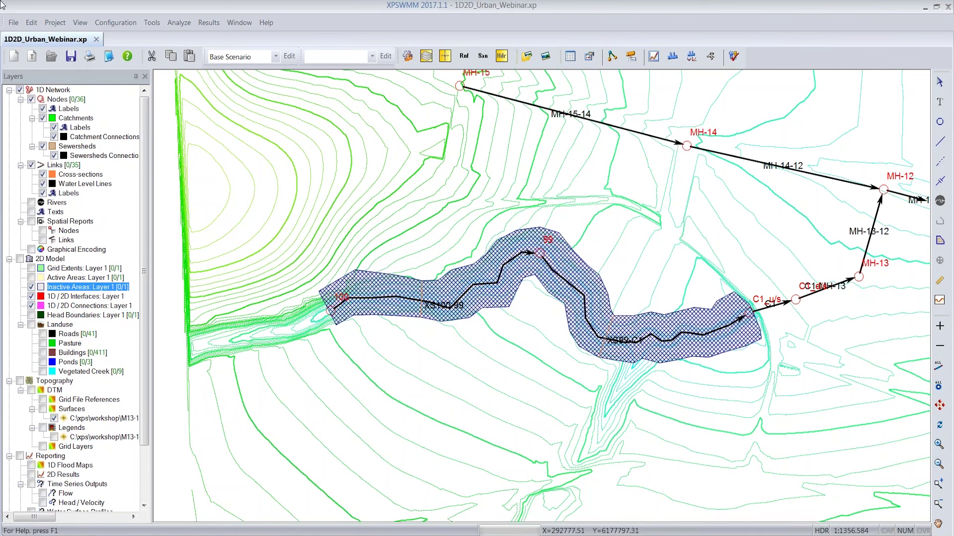
# Step: Trace a 1D/2D interface polyline around the inactive area's boundary, leaving the end at node 100 open
pyautogui.click(52, 297)
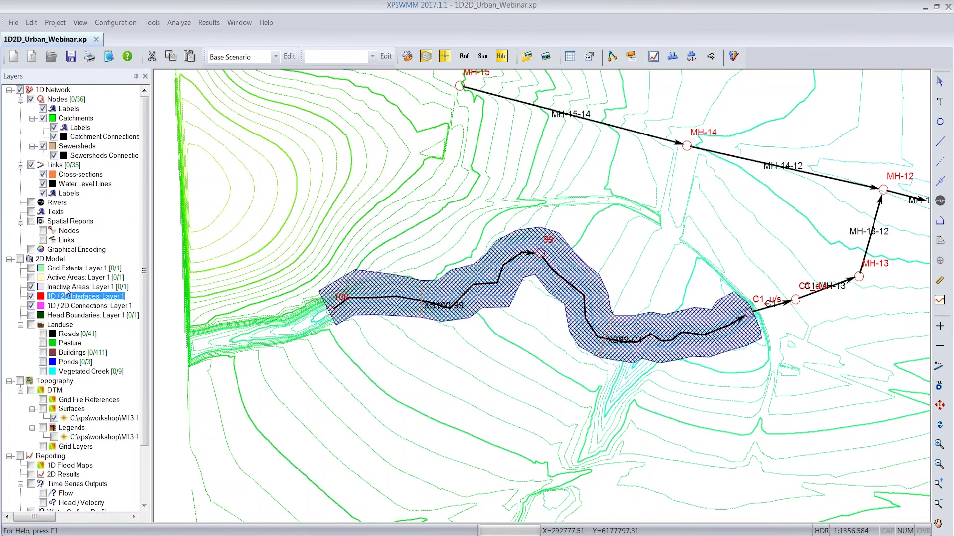
pyautogui.click(940, 220)
pyautogui.click(318, 290)
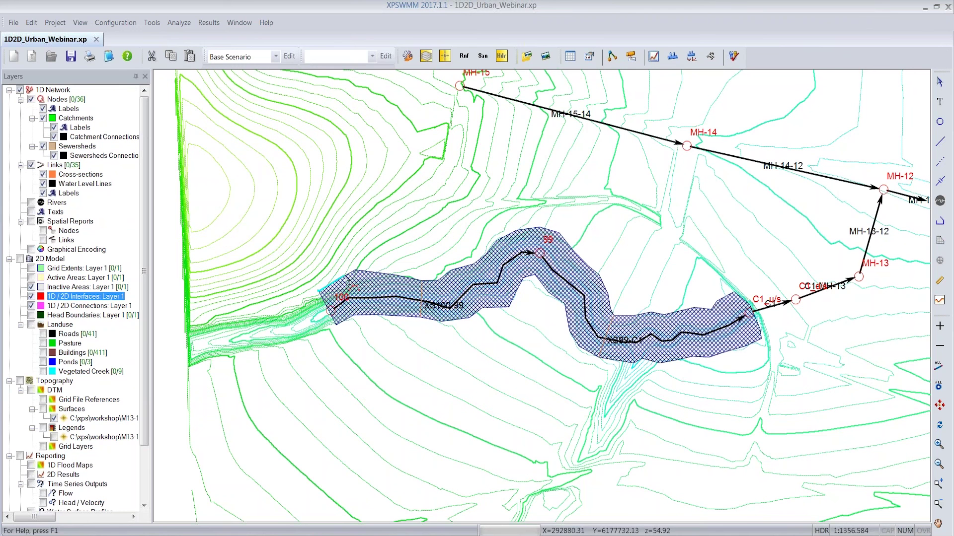
pyautogui.click(356, 269)
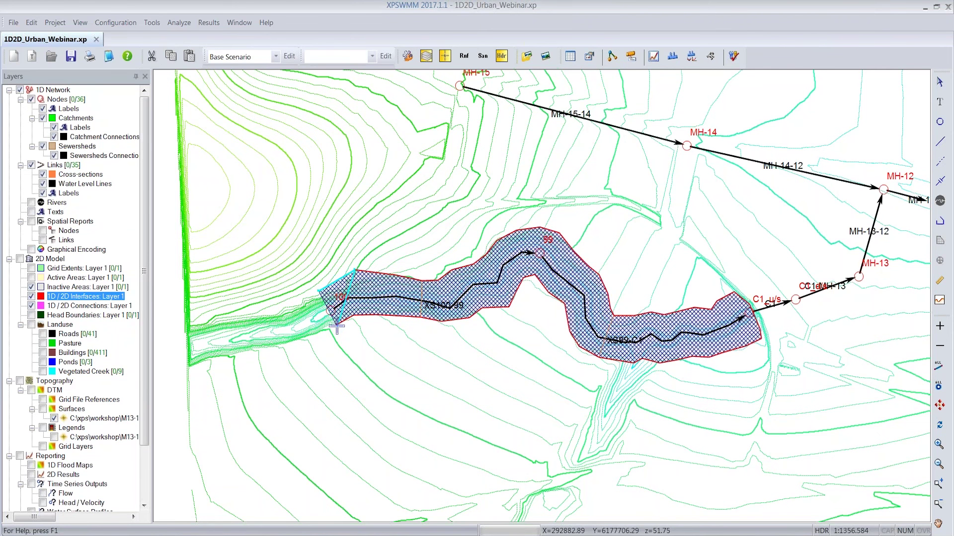
pyautogui.doubleClick(337, 328)
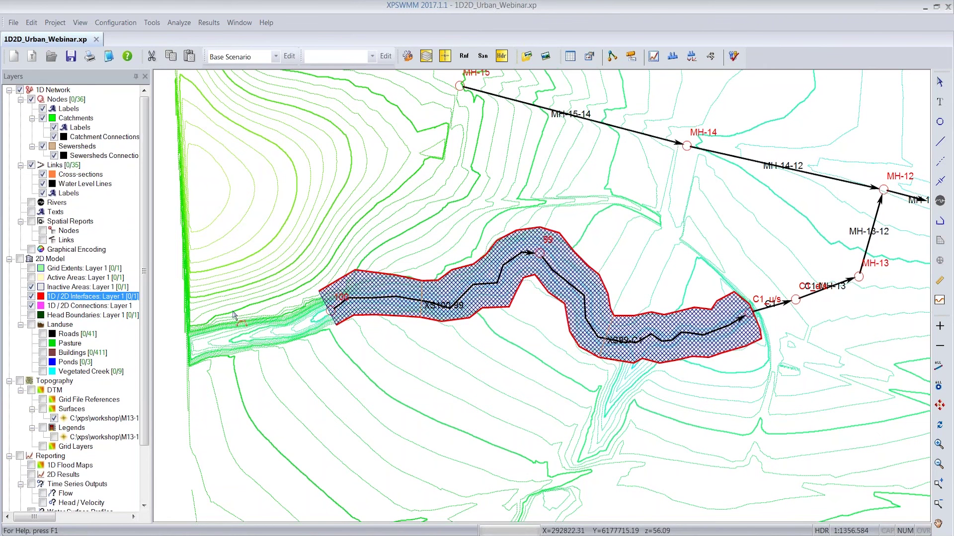
# Step: Hide the Inactive Areas layer and the DTM surface so only the network and 1D/2D interface lines are displayed
pyautogui.click(98, 306)
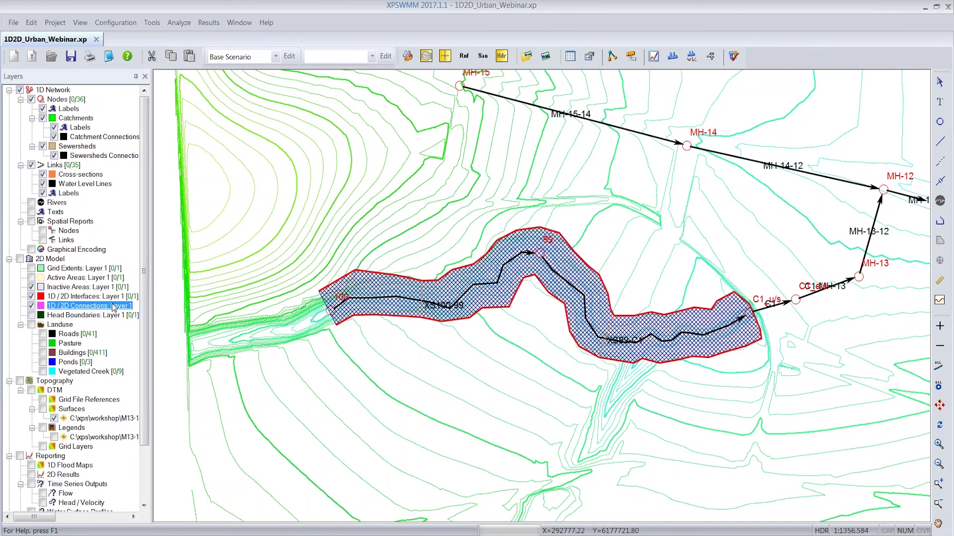
pyautogui.click(31, 287)
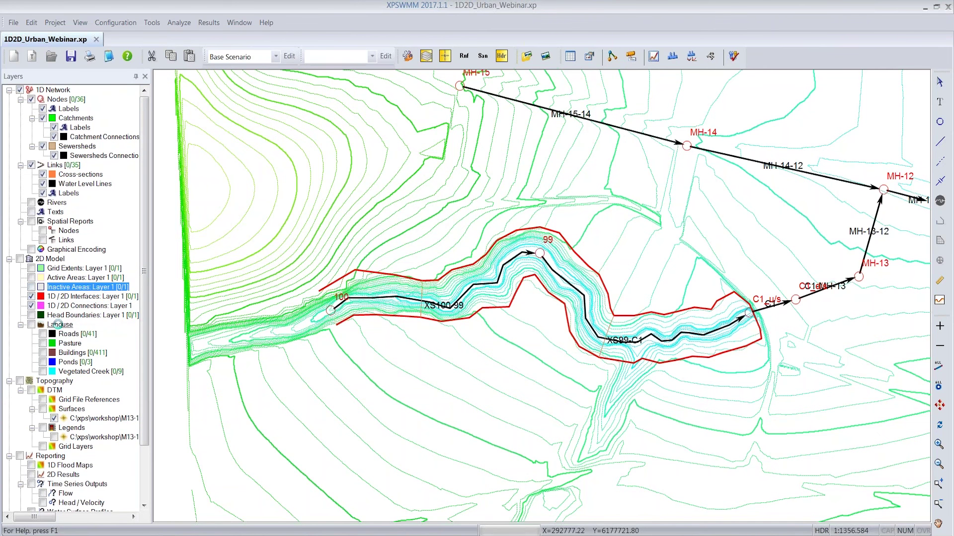
pyautogui.click(63, 418)
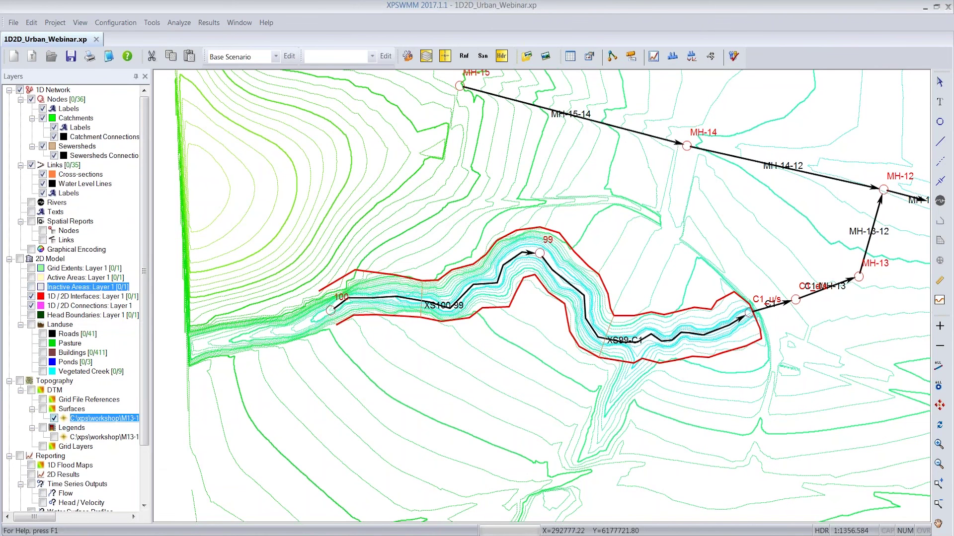
pyautogui.click(54, 419)
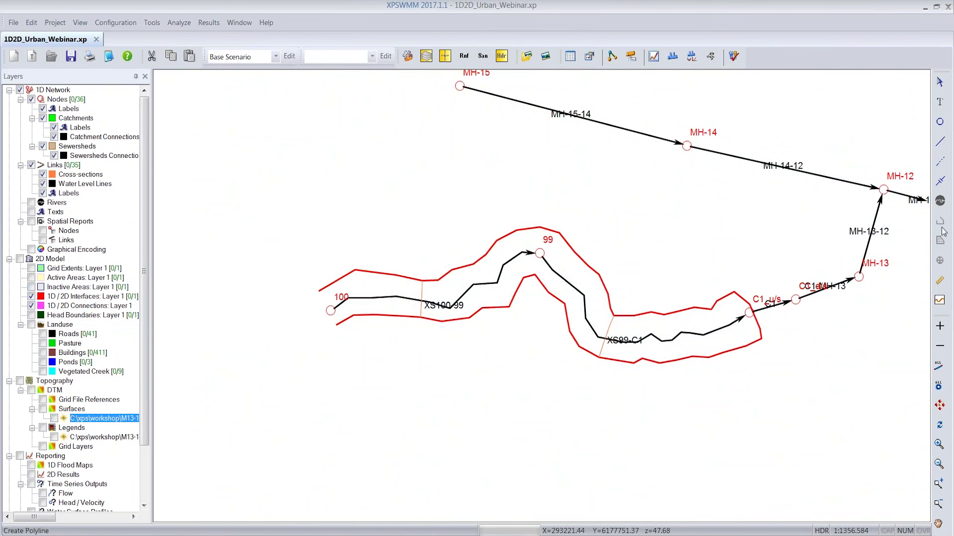
# Step: Draw 1D/2D connections from channel nodes 100, 99 and C1 u/s to the interface line on both banks
pyautogui.click(70, 306)
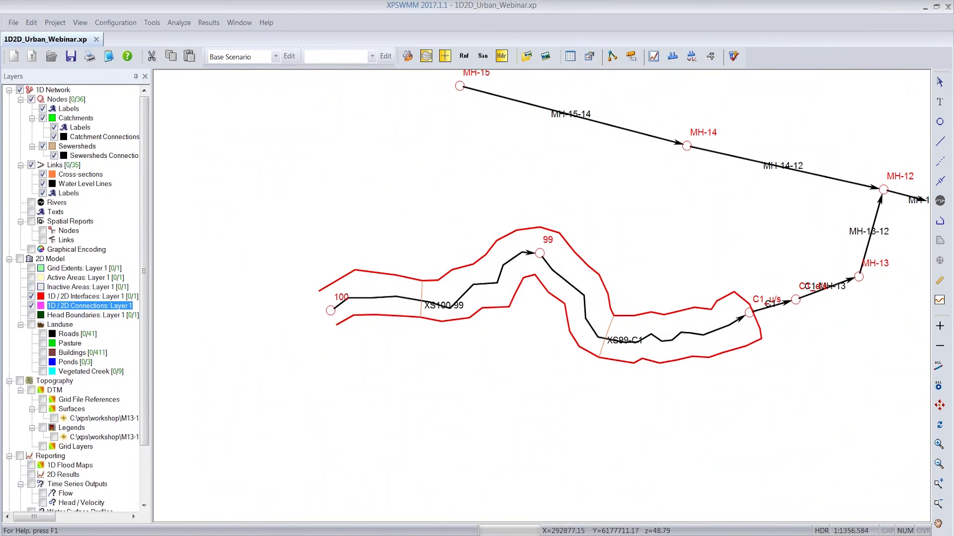
pyautogui.click(320, 294)
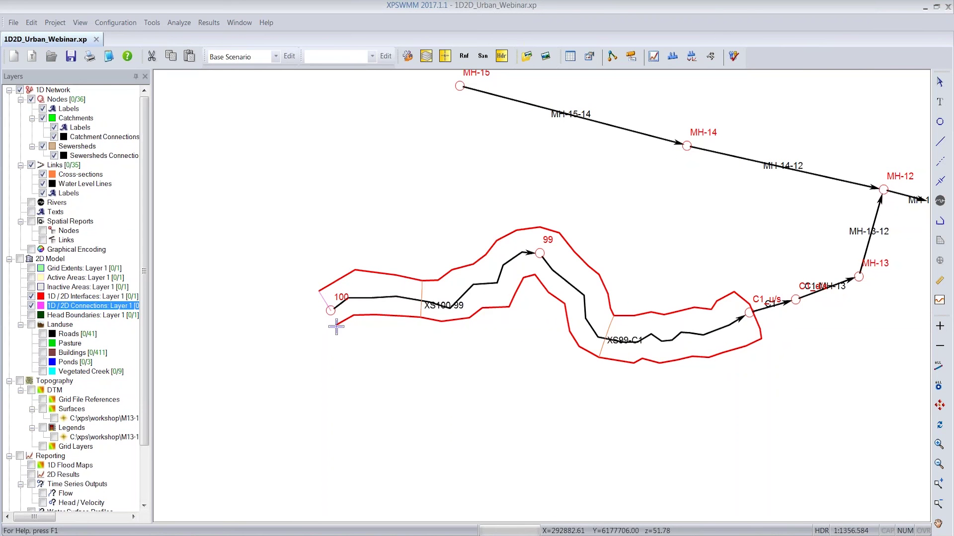
pyautogui.click(336, 322)
pyautogui.click(540, 254)
pyautogui.click(535, 274)
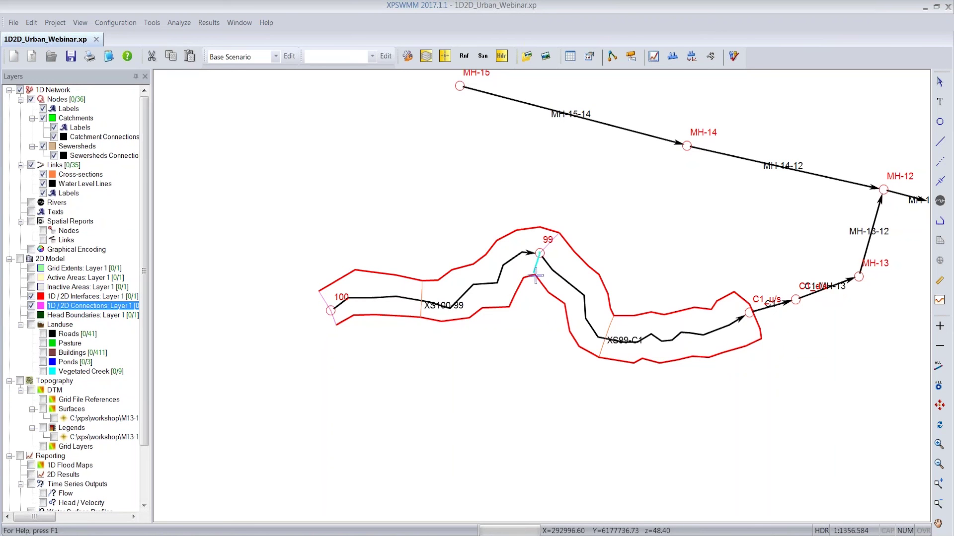
pyautogui.click(749, 313)
pyautogui.click(733, 292)
pyautogui.click(760, 339)
# Step: Examine the downstream channel reaches up to node 94, and the extent of the inactive area between nodes 100 and C1 u/s
pyautogui.moveTo(720, 237); pyautogui.dragTo(661, 286)
pyautogui.moveTo(720, 175); pyautogui.dragTo(611, 327)
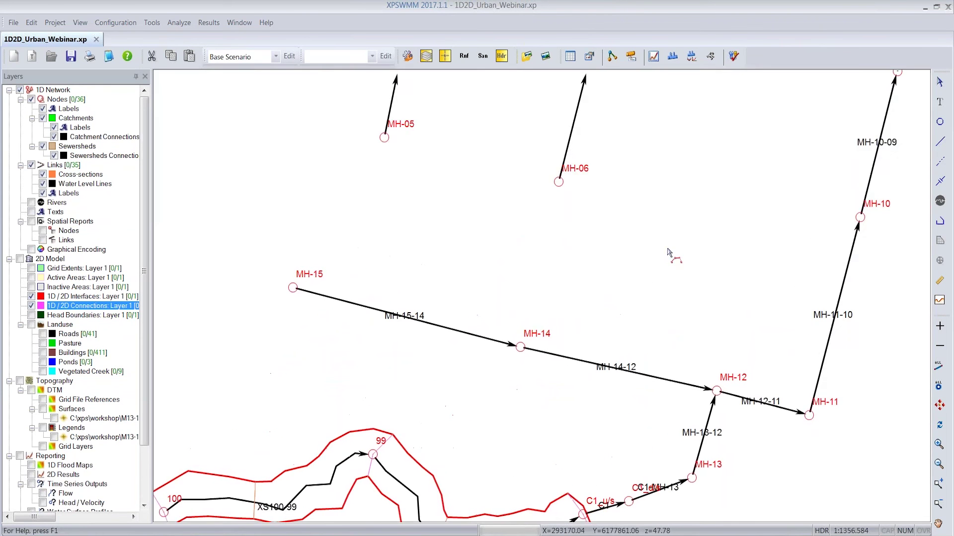
pyautogui.moveTo(701, 149); pyautogui.dragTo(601, 291)
pyautogui.scroll(-8, 547, 292)
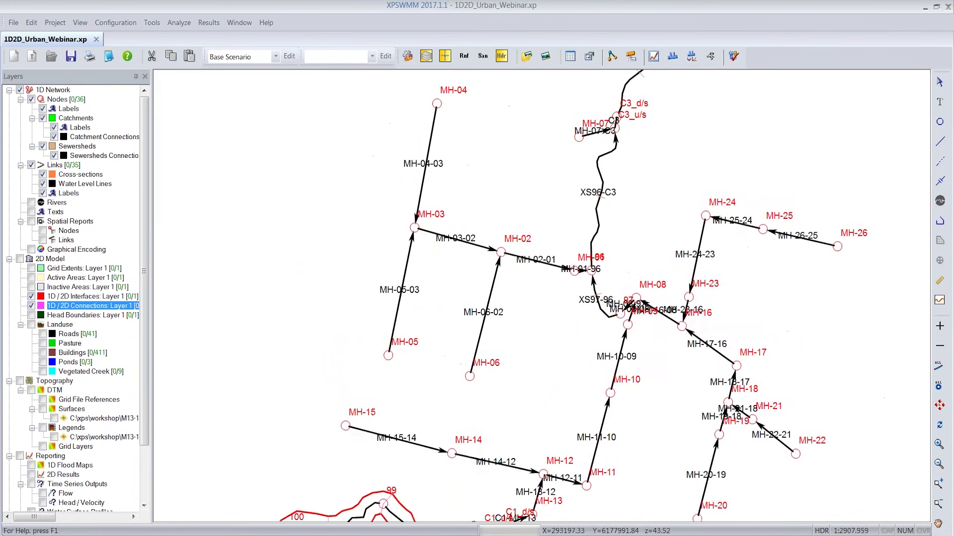
pyautogui.moveTo(537, 221); pyautogui.dragTo(433, 379)
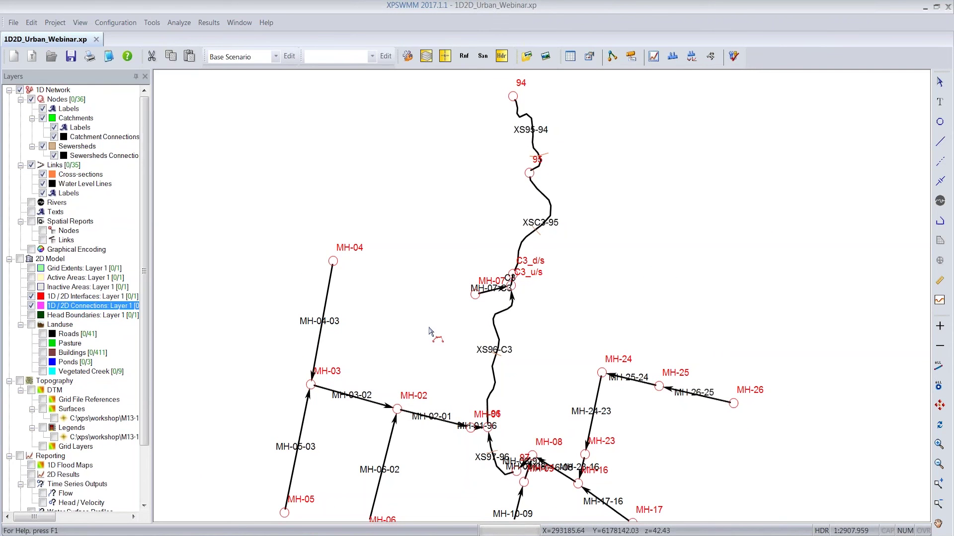
pyautogui.moveTo(345, 439); pyautogui.dragTo(503, 260)
pyautogui.moveTo(484, 377); pyautogui.dragTo(500, 281)
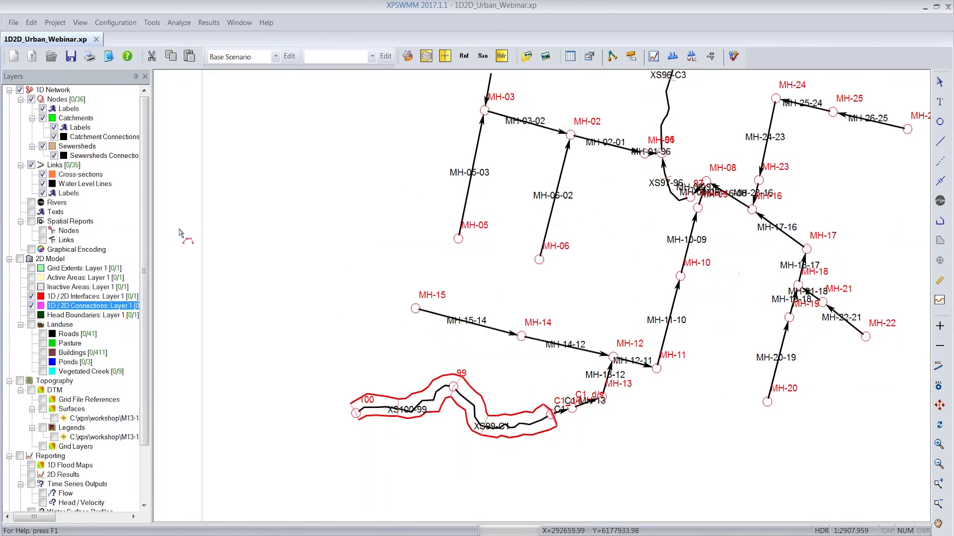
pyautogui.click(56, 260)
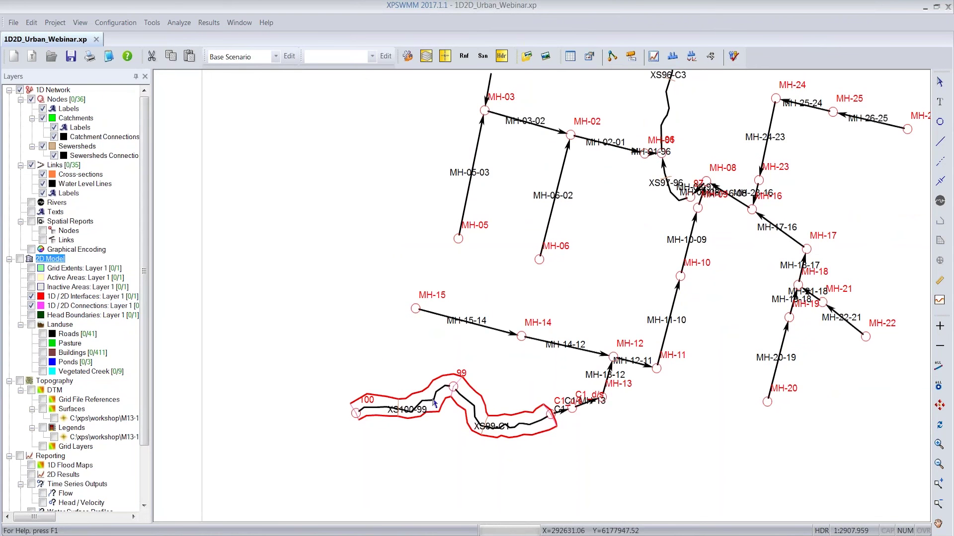
pyautogui.click(31, 288)
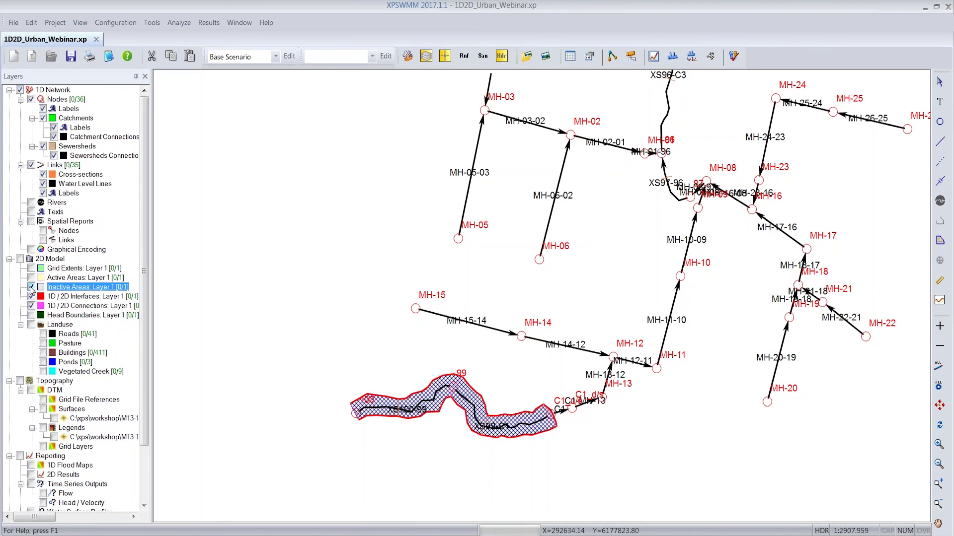
pyautogui.click(32, 287)
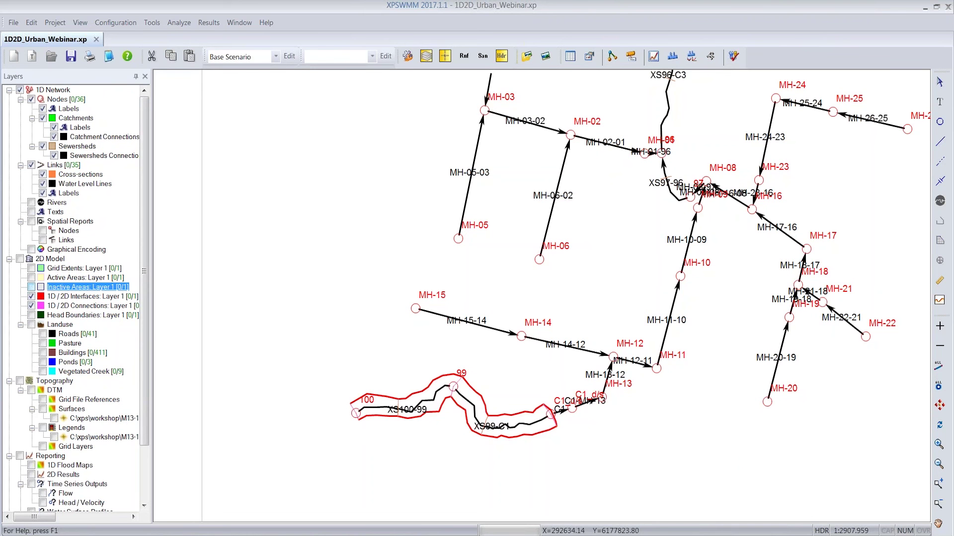
# Step: Generate water level lines for the selected channel links XS100-99 and XS99-C1, with line widths of 30
pyautogui.click(85, 185)
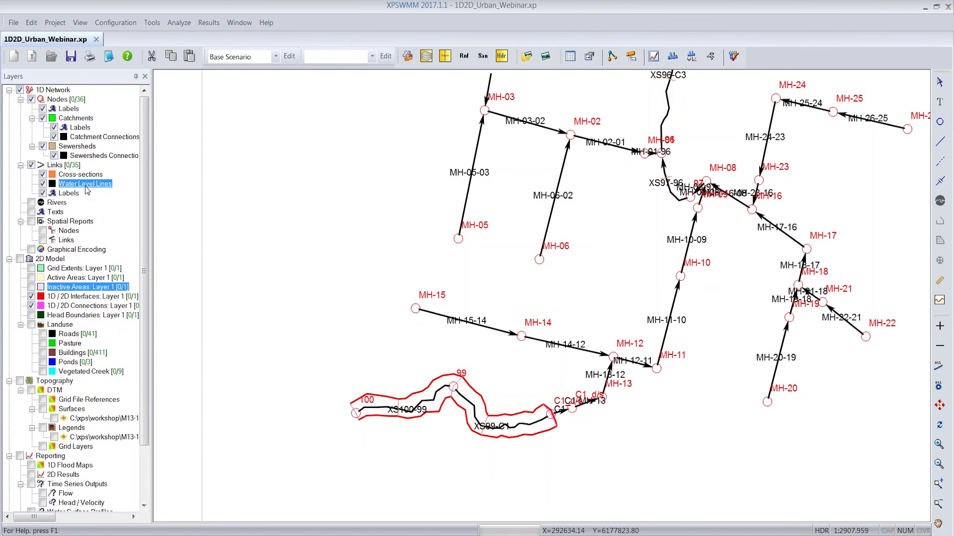
pyautogui.click(435, 402)
pyautogui.keyDown('shift'); pyautogui.click(467, 399); pyautogui.keyUp('shift')
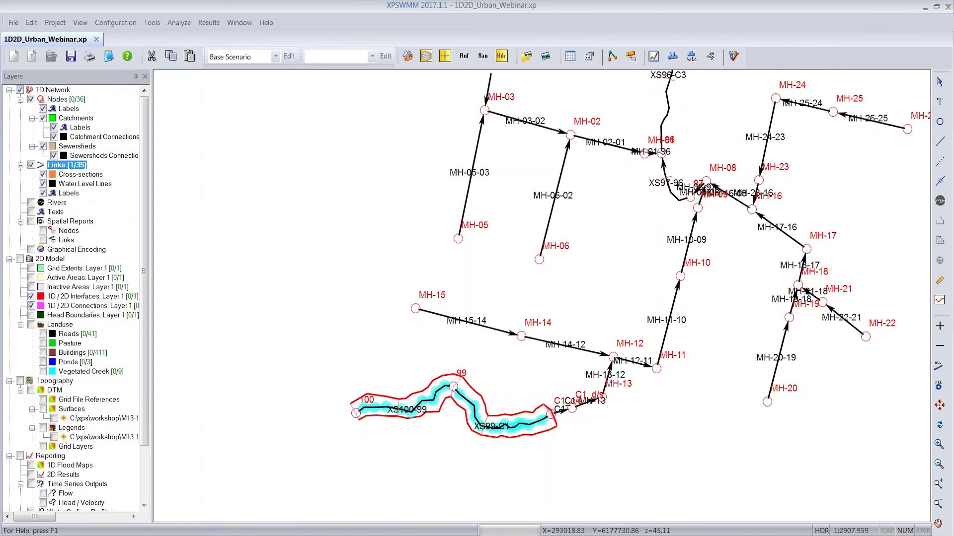
pyautogui.rightClick(467, 399)
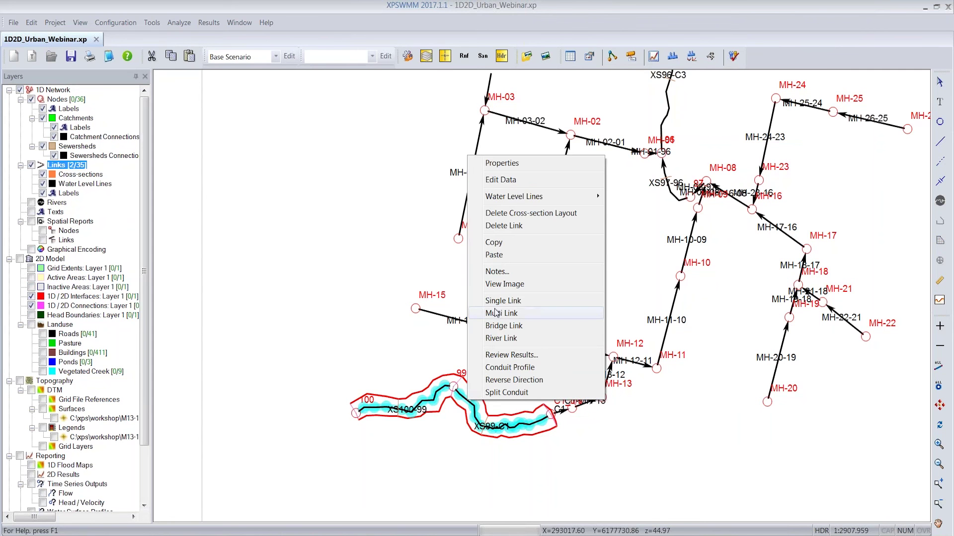
pyautogui.moveTo(508, 200)
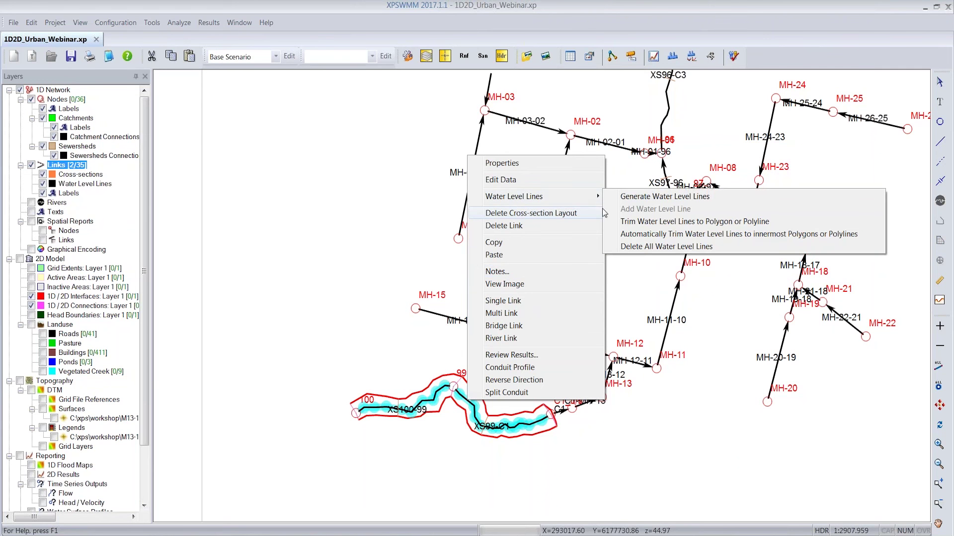
pyautogui.click(652, 197)
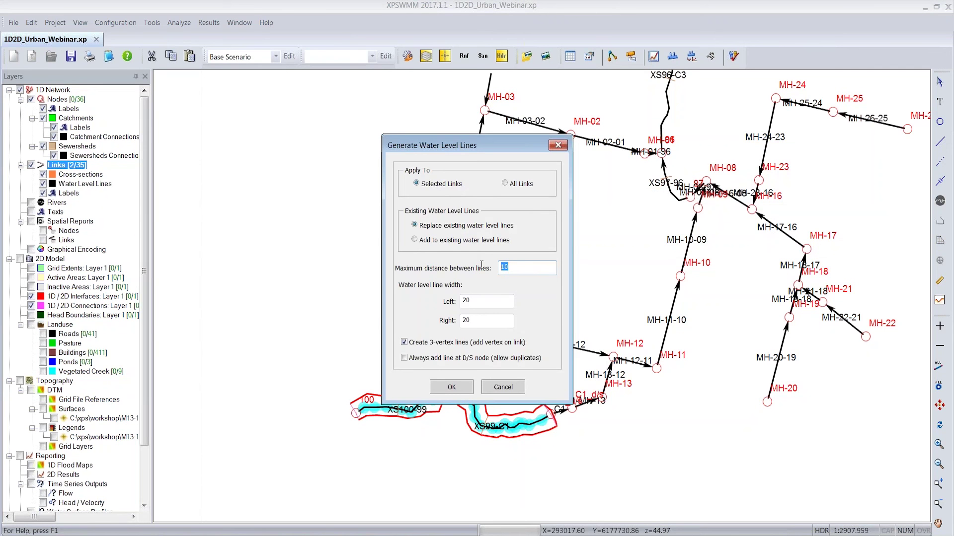
pyautogui.write('2')
pyautogui.press('Tab')
pyautogui.press('Tab')
pyautogui.write('30')
pyautogui.click(452, 387)
pyautogui.click(454, 293)
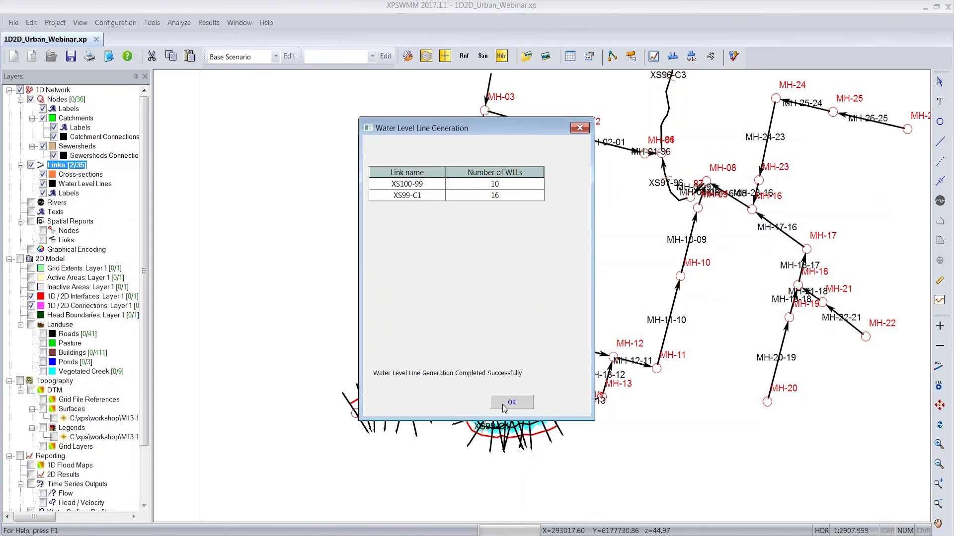
pyautogui.click(504, 409)
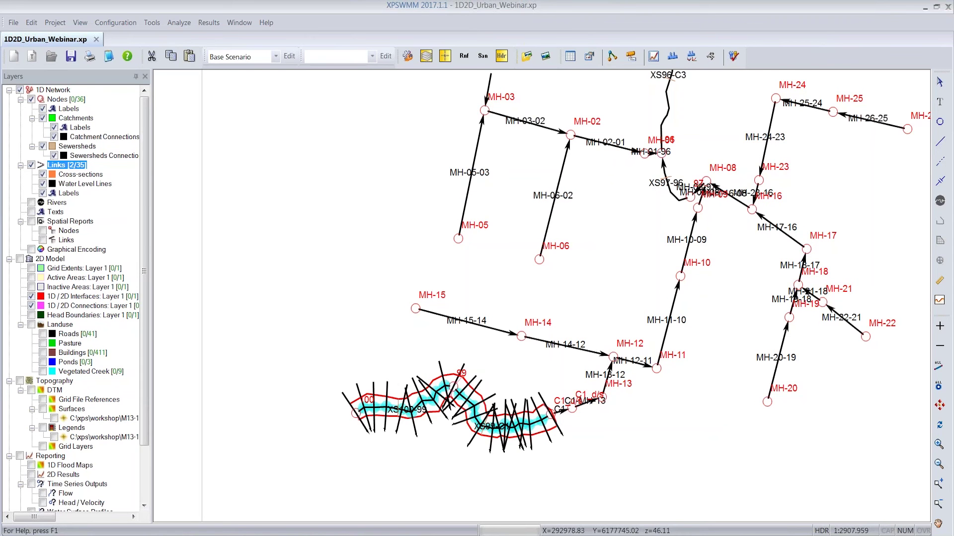
# Step: Trim the water level lines of both channel links to the surrounding 1D/2D interface polyline
pyautogui.rightClick(436, 388)
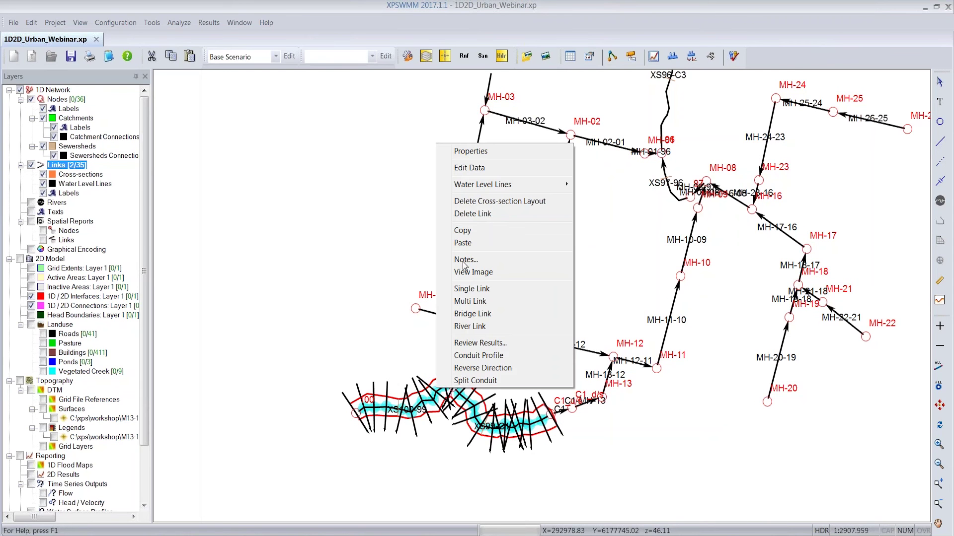
pyautogui.moveTo(474, 189)
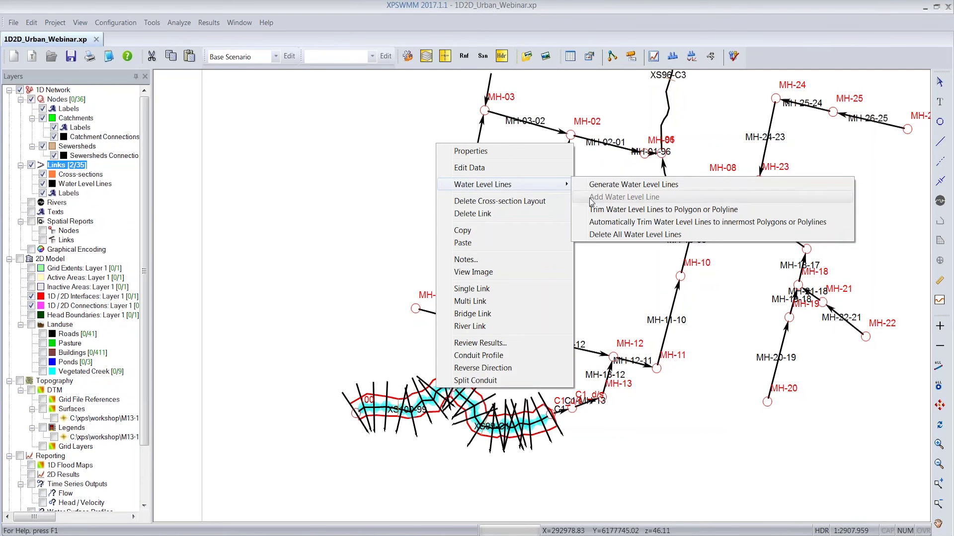
pyautogui.click(618, 211)
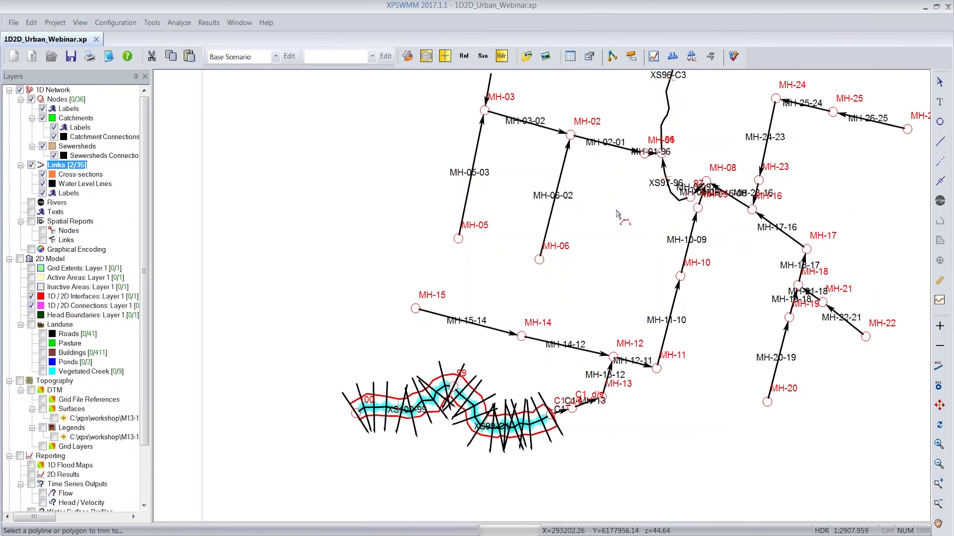
pyautogui.click(450, 374)
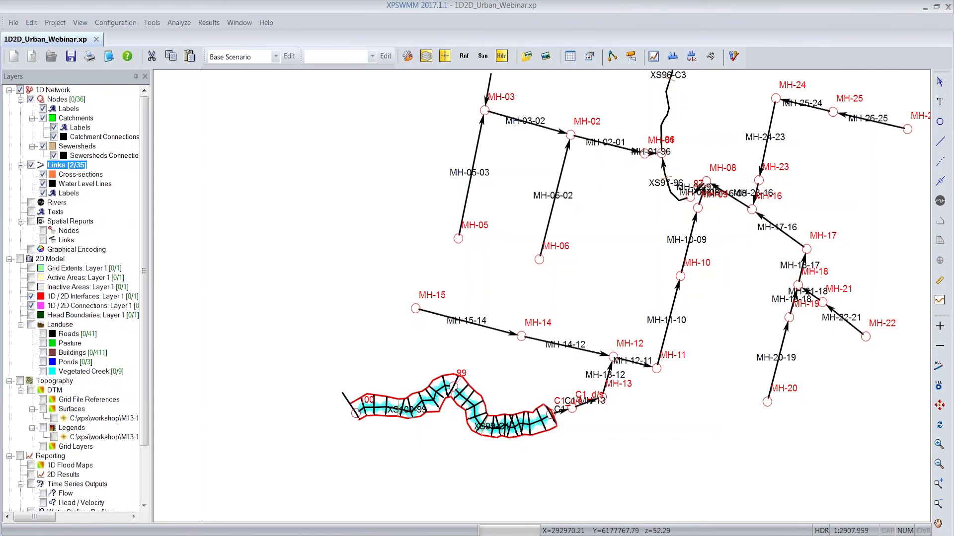
# Step: Shorten the overhanging water level line at node 100 so its outer end meets the end of the interface line
pyautogui.scroll(3, 385, 377)
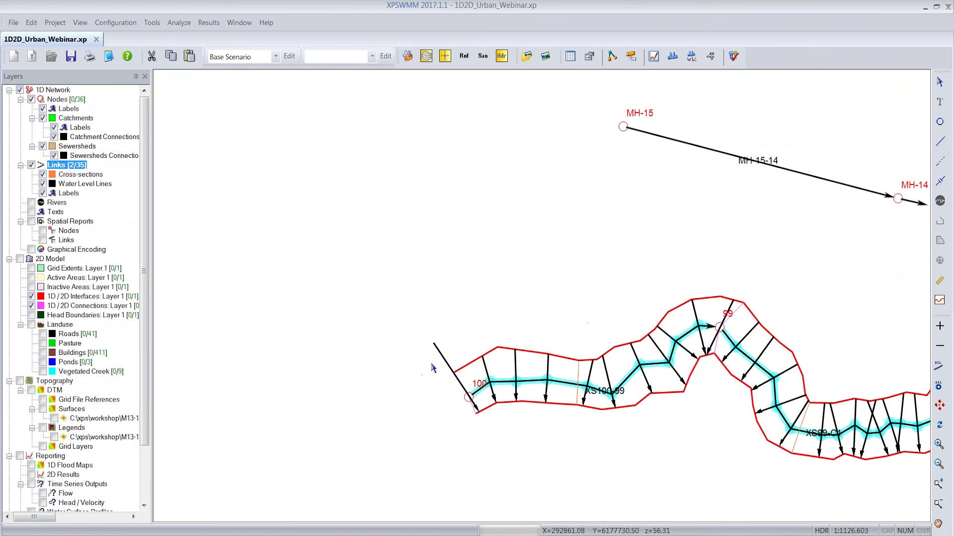
pyautogui.click(446, 363)
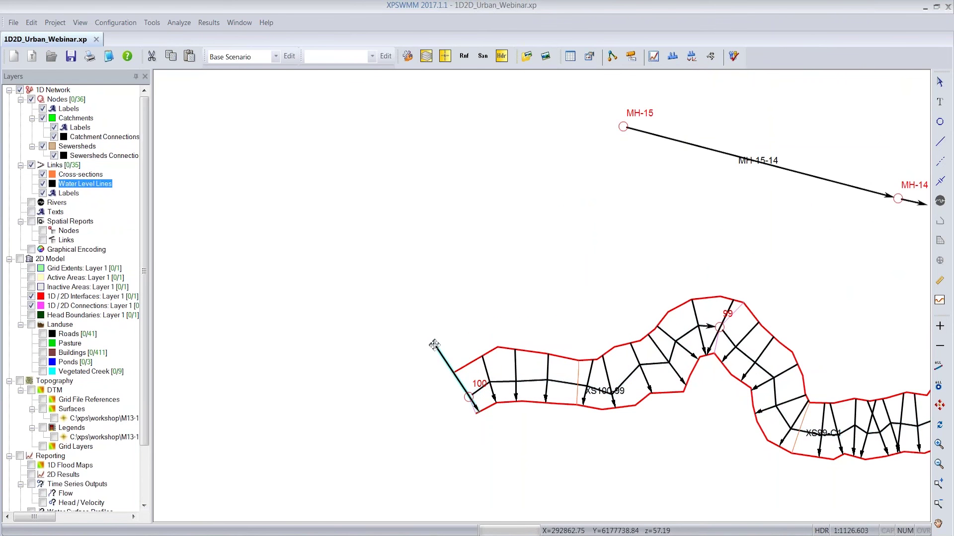
pyautogui.moveTo(435, 345); pyautogui.dragTo(456, 373)
pyautogui.click(449, 344)
pyautogui.moveTo(919, 433); pyautogui.dragTo(689, 397)
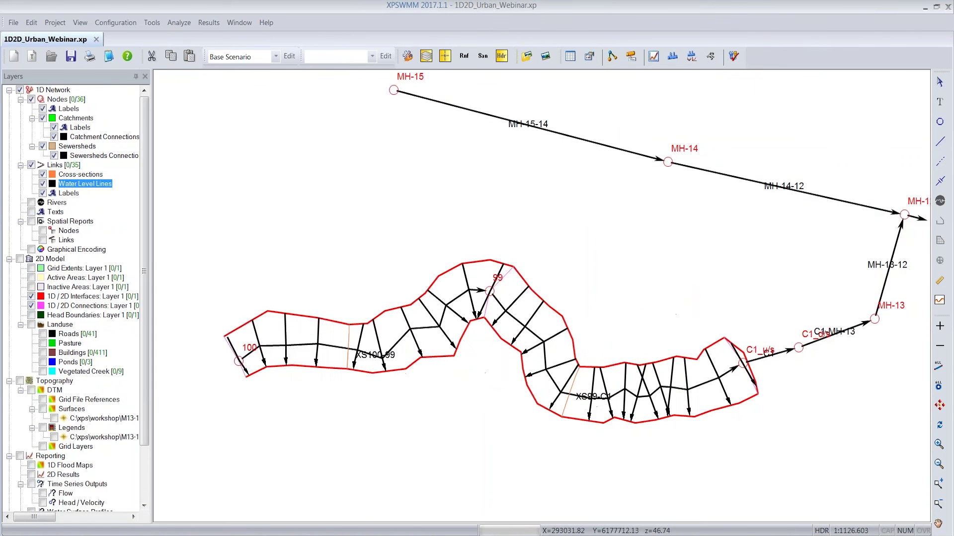
# Step: Adjust the upper end vertex of a water level line on link XS99-C1 so it sits on the interface line
pyautogui.click(645, 376)
pyautogui.moveTo(645, 366); pyautogui.dragTo(638, 367)
pyautogui.moveTo(644, 367); pyautogui.dragTo(644, 365)
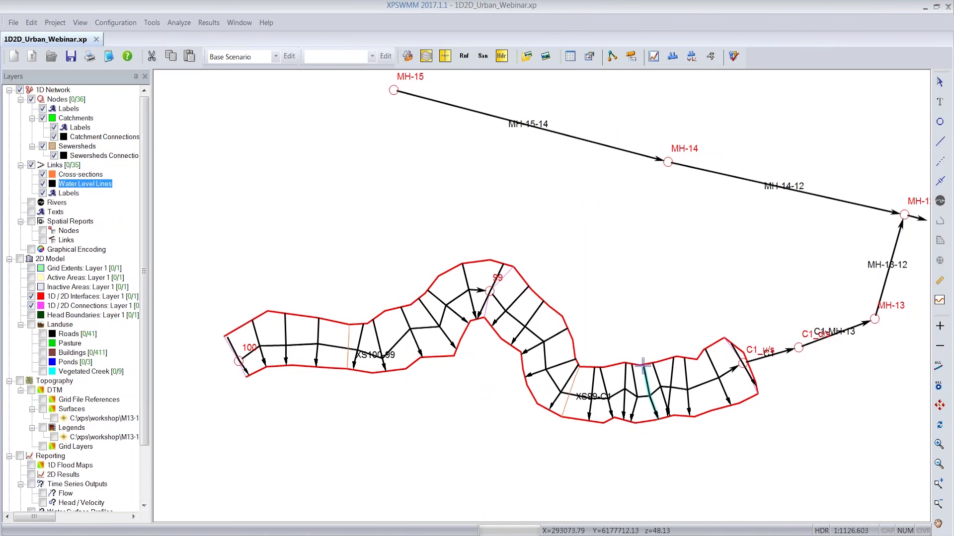
pyautogui.click(649, 302)
# Step: Review the Link Spill Crest to 2D and Link Invert to 2D ponding options in node 99's data, and leave without changes
pyautogui.doubleClick(490, 290)
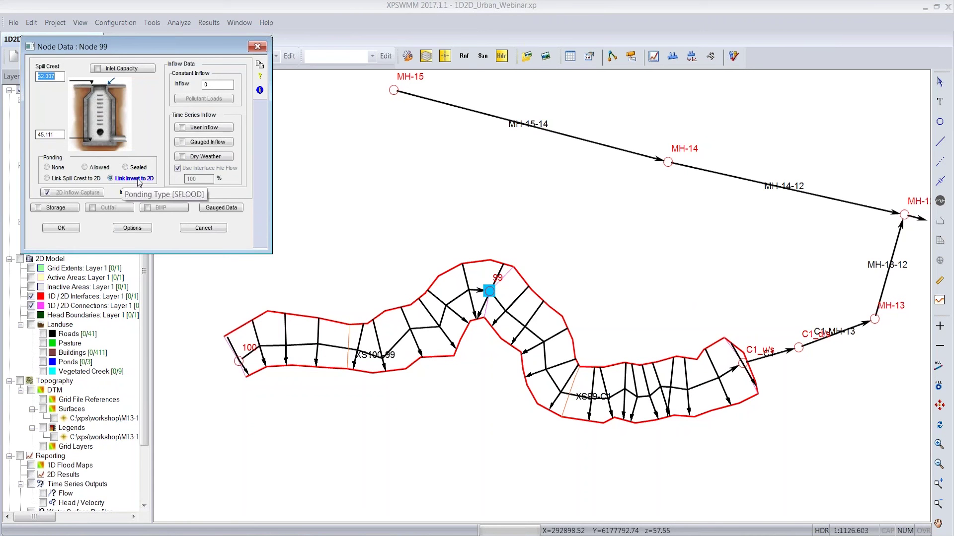
pyautogui.click(86, 180)
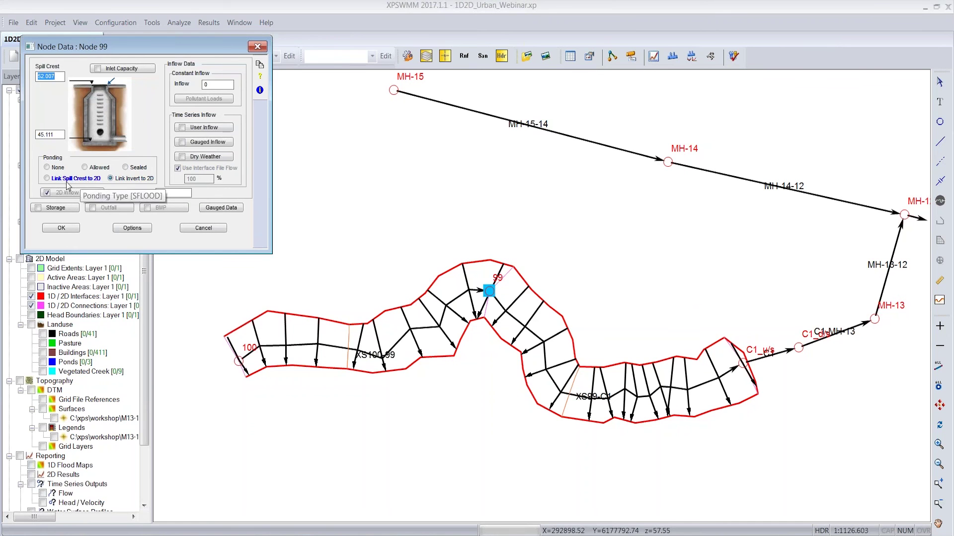
pyautogui.click(119, 180)
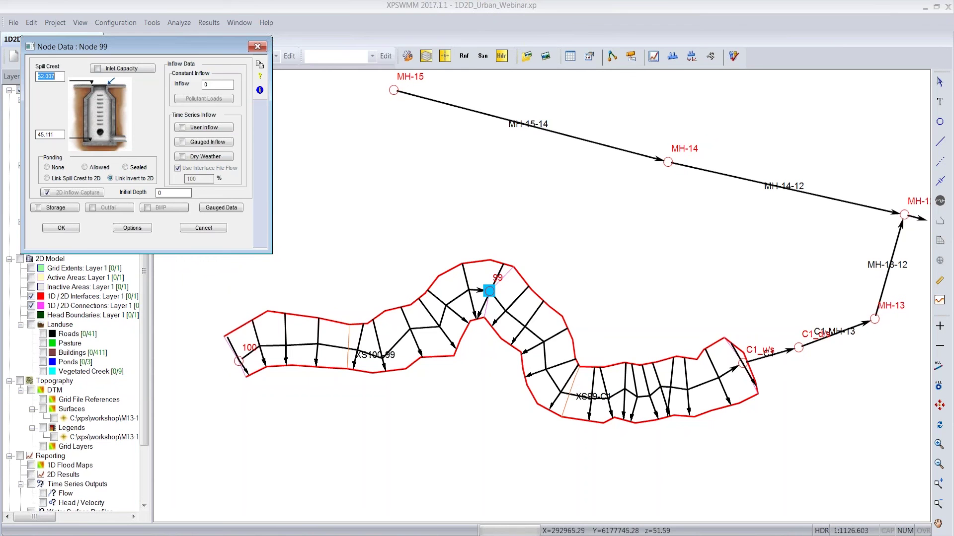
pyautogui.click(193, 229)
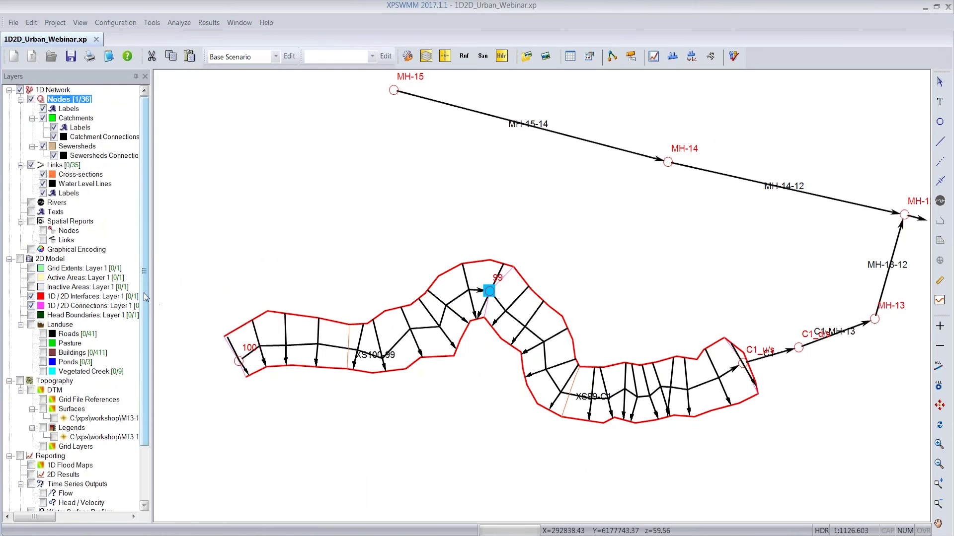
# Step: Show the Time Series Outputs layers and the aerial background image
pyautogui.moveTo(144, 293); pyautogui.dragTo(148, 346)
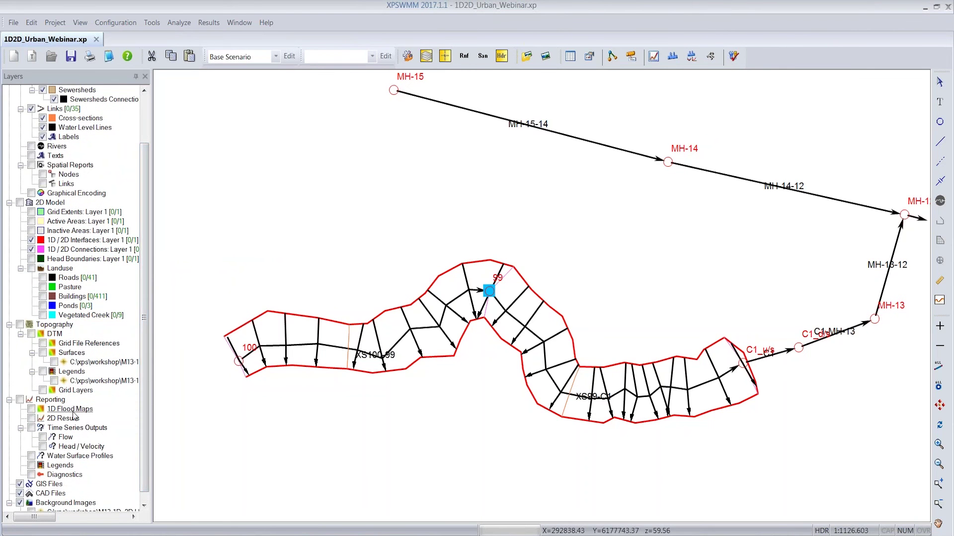
pyautogui.click(31, 428)
pyautogui.click(49, 428)
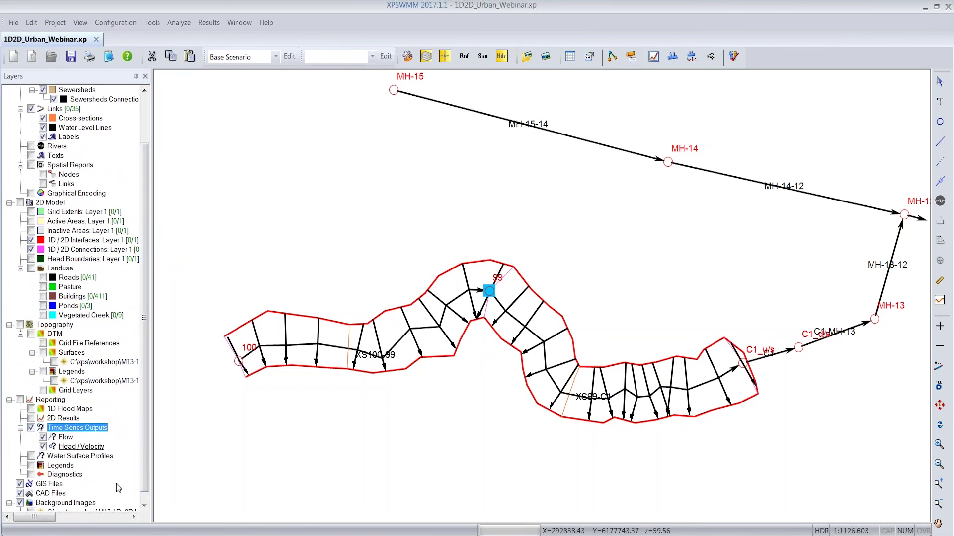
pyautogui.scroll(-1, 144, 457)
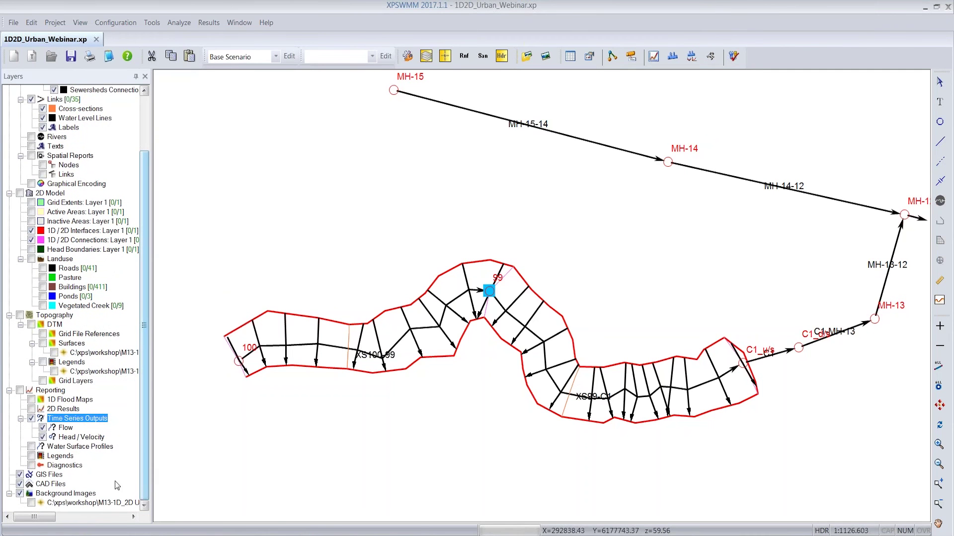
pyautogui.click(31, 503)
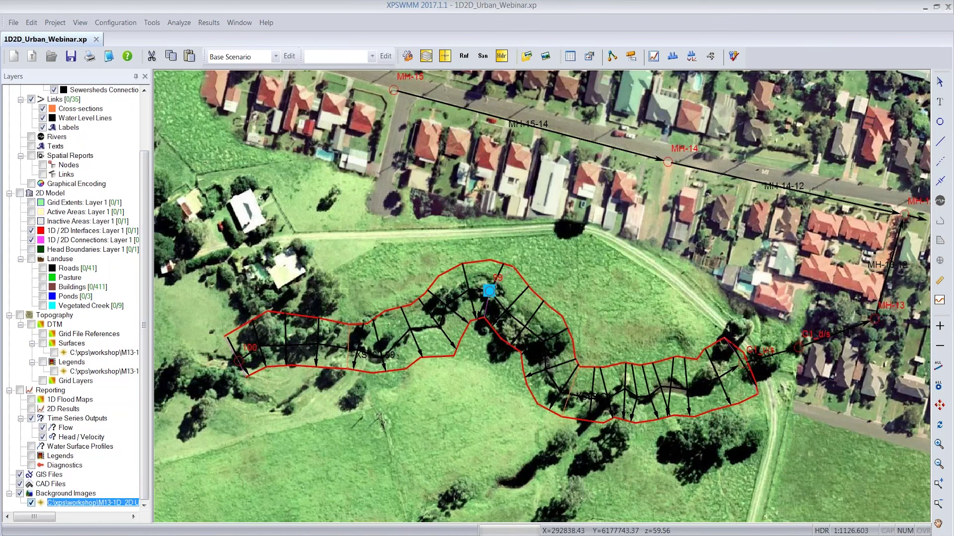
# Step: Define a time series flow line across the gap between the houses south of MH-14 and label it Houses
pyautogui.rightClick(60, 428)
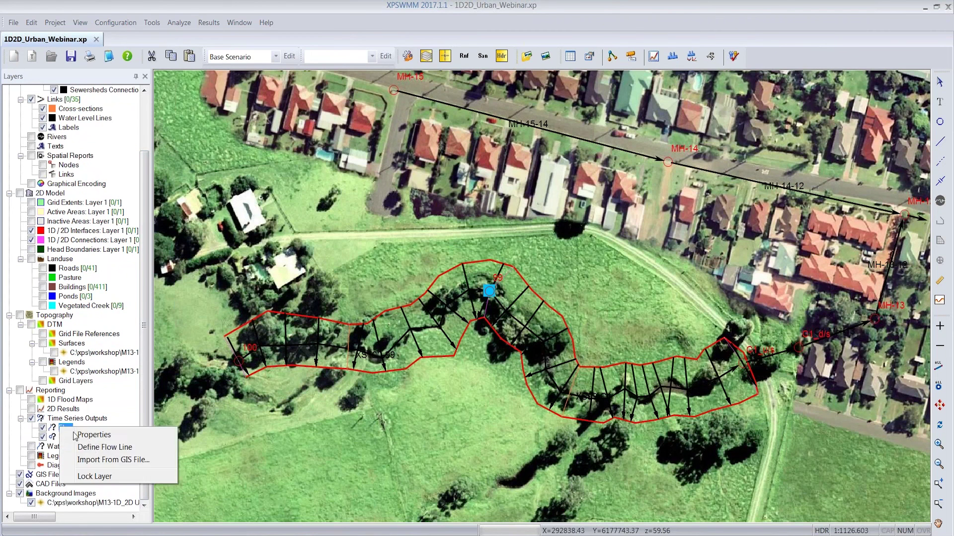
pyautogui.click(99, 448)
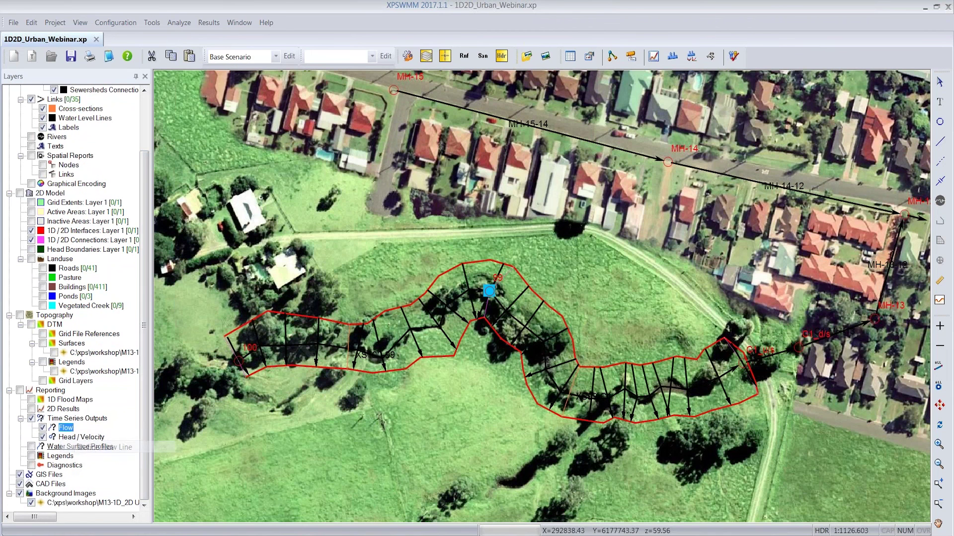
pyautogui.click(625, 188)
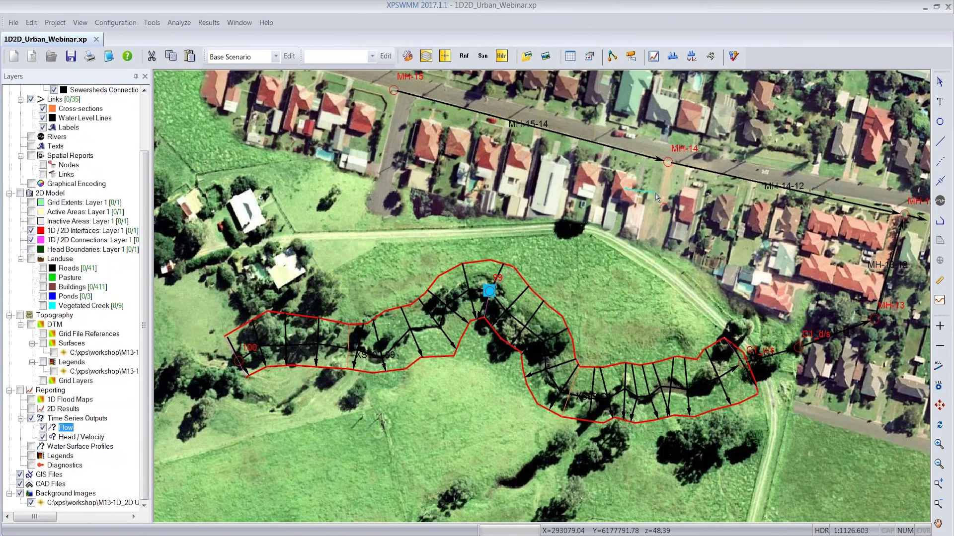
pyautogui.doubleClick(704, 211)
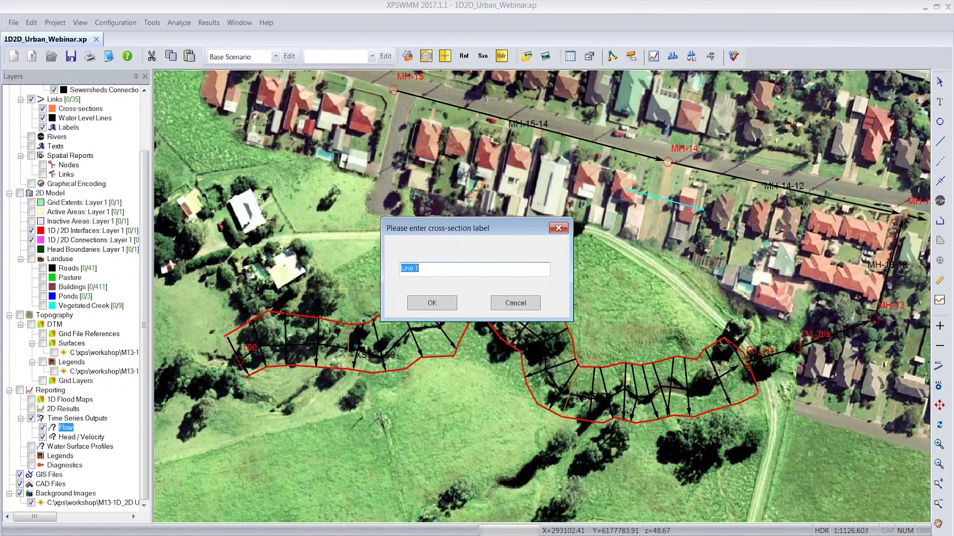
pyautogui.write('Houses')
pyautogui.press('Return')
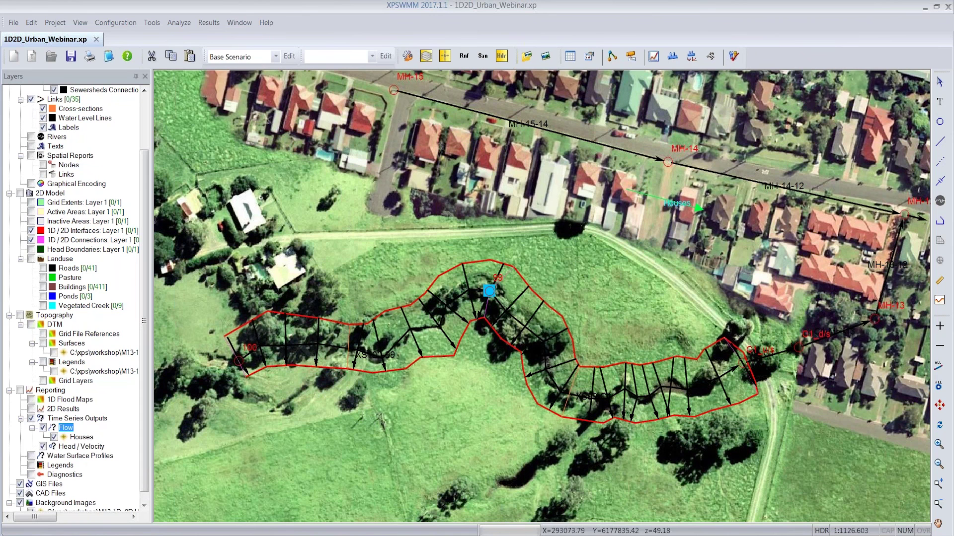
# Step: Define a time series flow line across the street just south of MH-04 and label it Overflow
pyautogui.scroll(1, 556, 113)
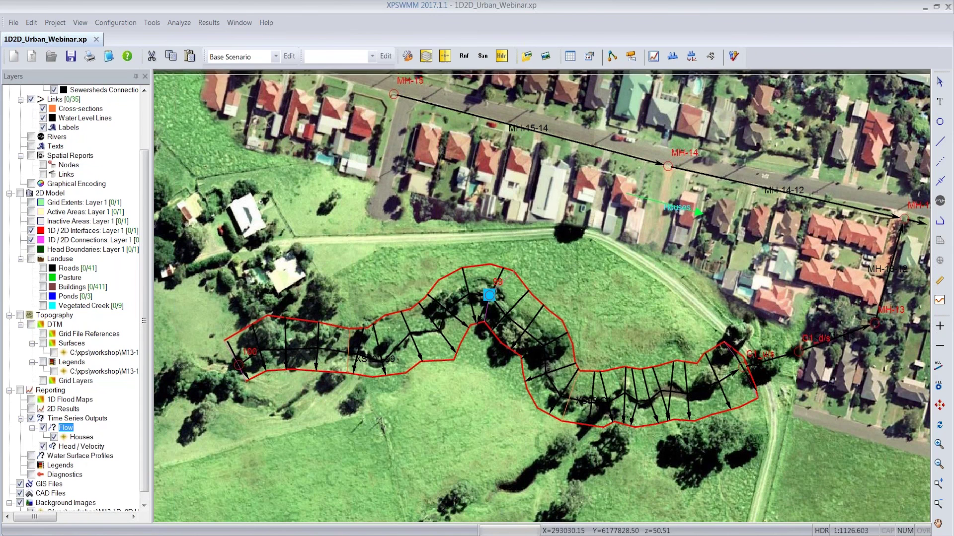
pyautogui.moveTo(555, 114); pyautogui.dragTo(567, 389)
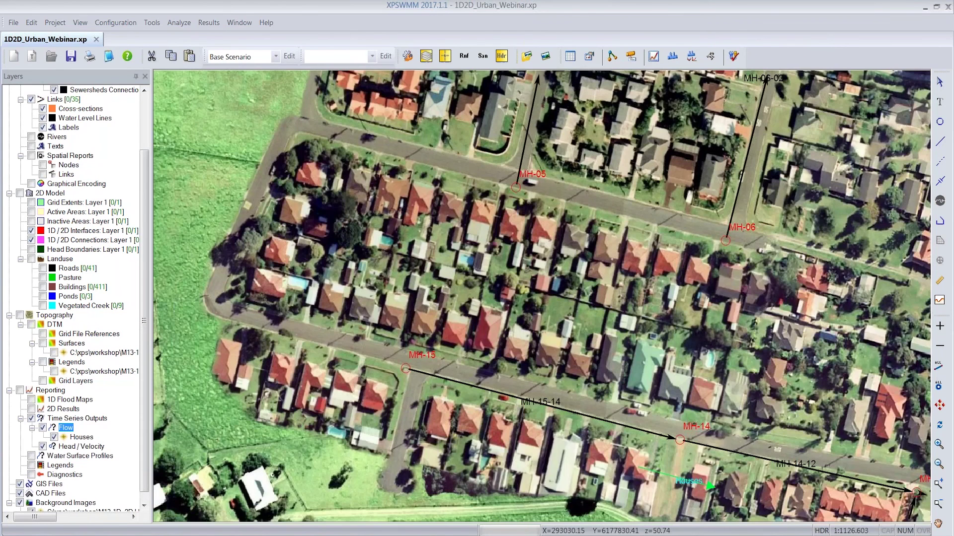
pyautogui.moveTo(550, 162); pyautogui.dragTo(549, 186)
pyautogui.moveTo(558, 76); pyautogui.dragTo(527, 307)
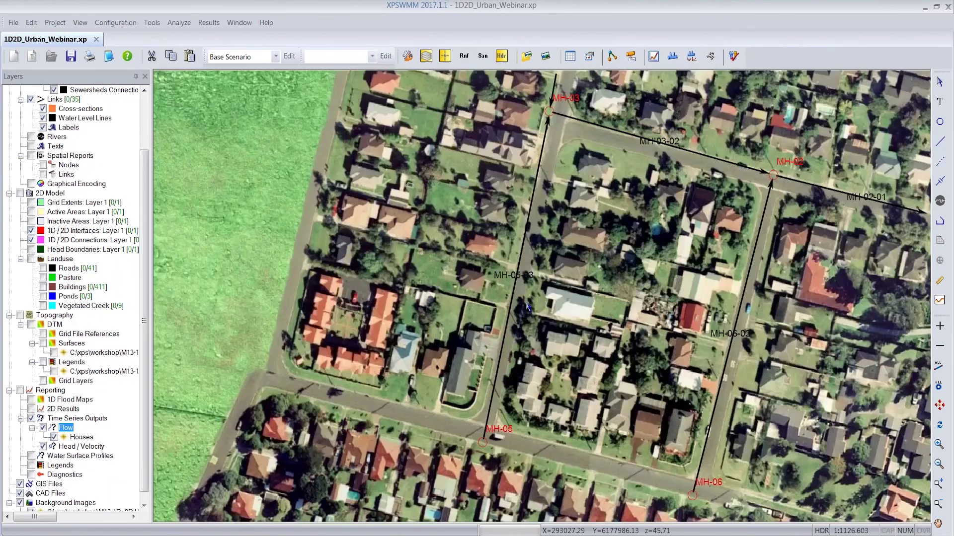
pyautogui.moveTo(565, 162); pyautogui.dragTo(505, 439)
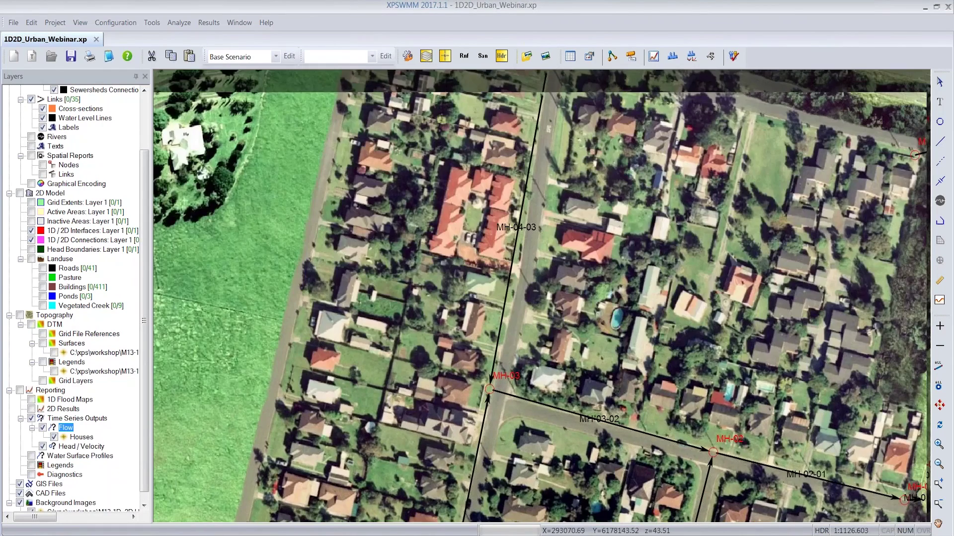
pyautogui.moveTo(490, 248); pyautogui.dragTo(458, 387)
pyautogui.rightClick(67, 429)
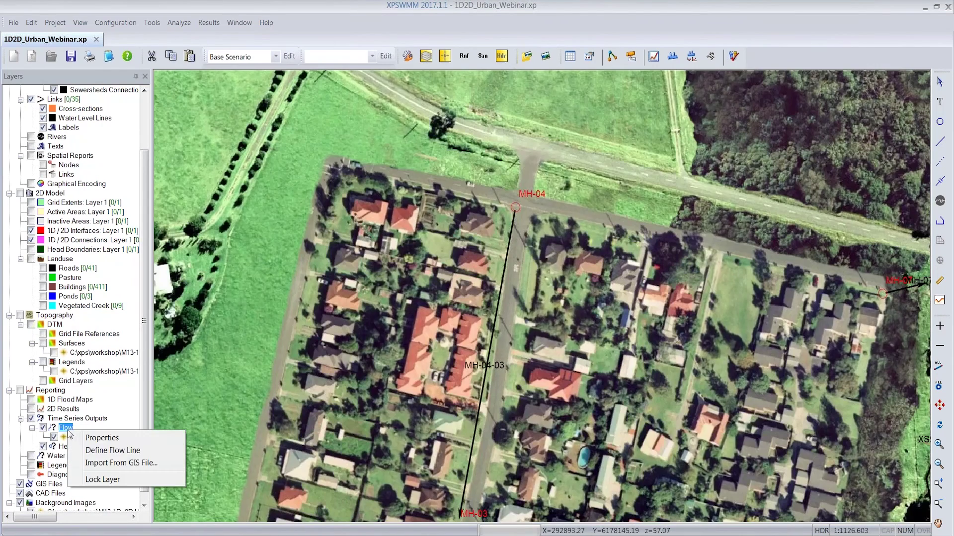
pyautogui.click(101, 450)
pyautogui.click(550, 260)
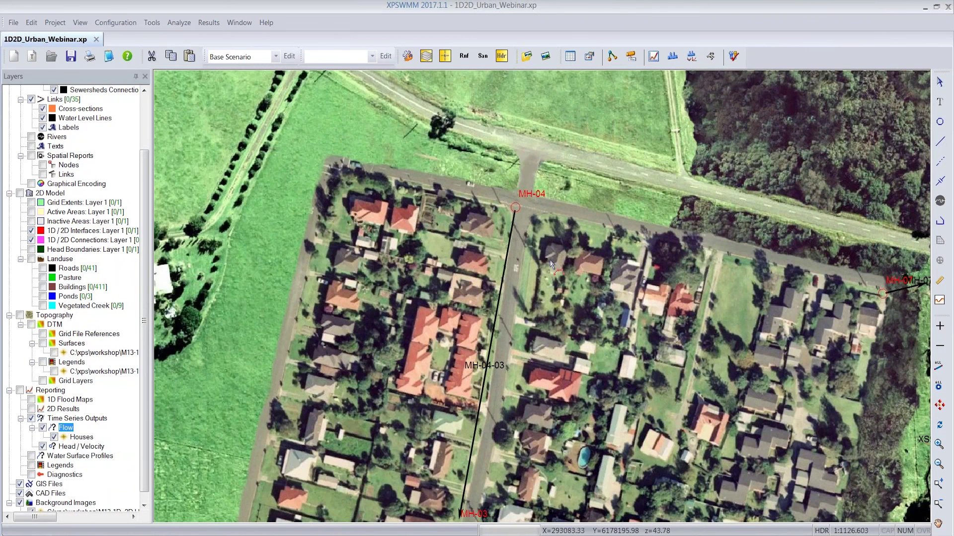
pyautogui.click(471, 245)
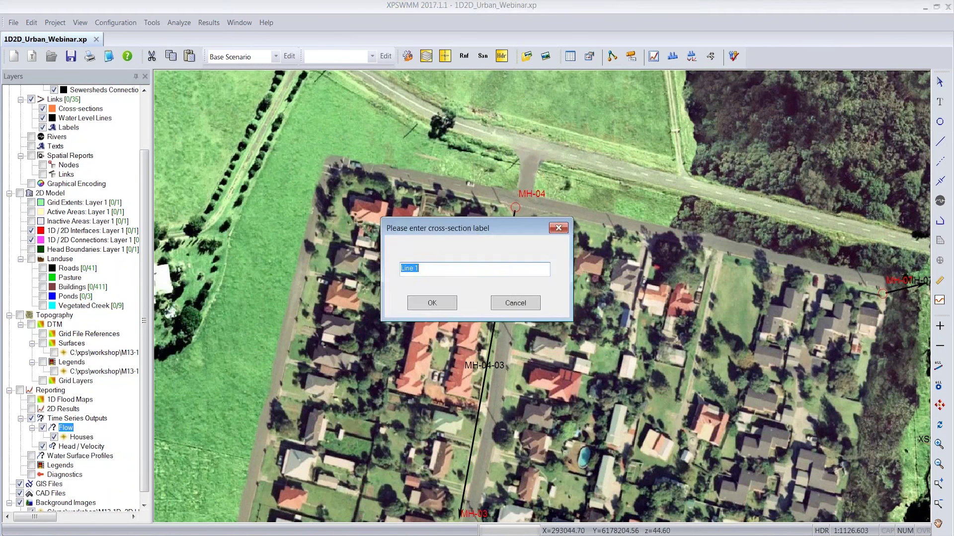
pyautogui.write('Overflow')
pyautogui.press('Return')
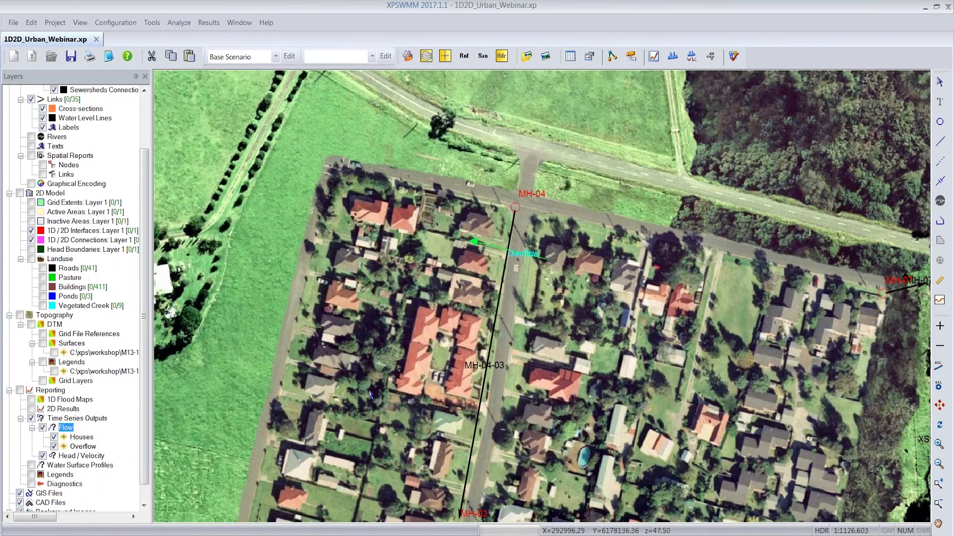
# Step: Define a head/velocity time series point at the street intersection beside MH-11 and label it Intersection
pyautogui.moveTo(403, 437); pyautogui.dragTo(340, 211)
pyautogui.moveTo(485, 345); pyautogui.dragTo(424, 173)
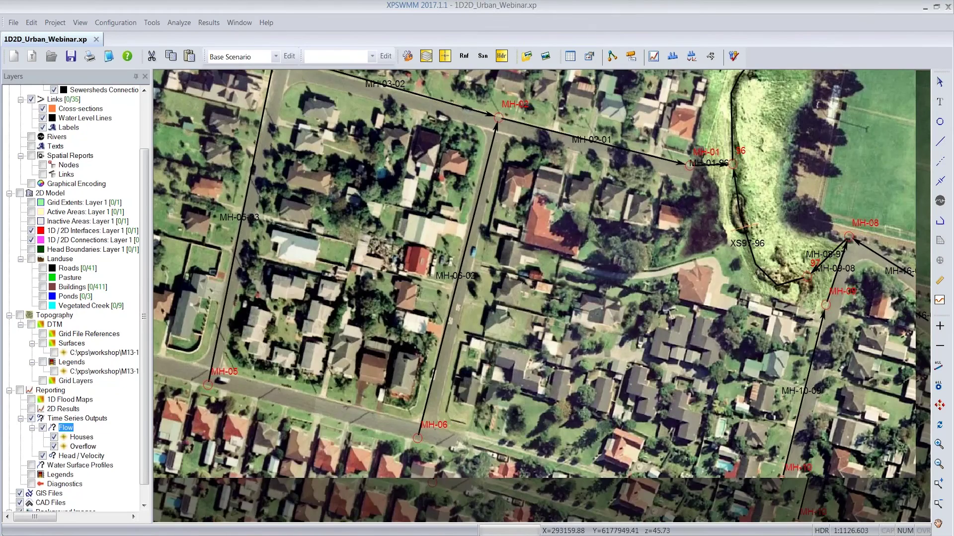
pyautogui.moveTo(443, 279); pyautogui.dragTo(379, 115)
pyautogui.moveTo(495, 320); pyautogui.dragTo(432, 136)
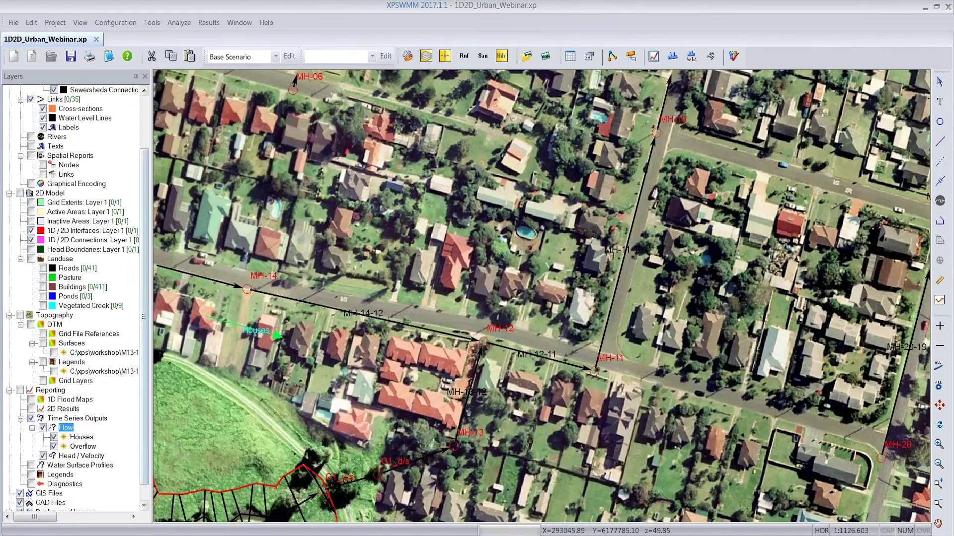
pyautogui.rightClick(64, 457)
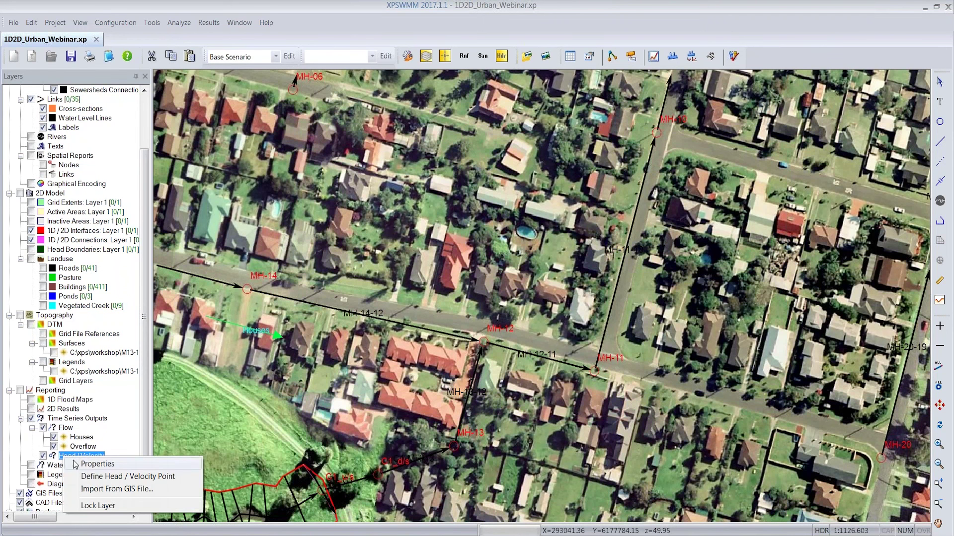
pyautogui.click(105, 477)
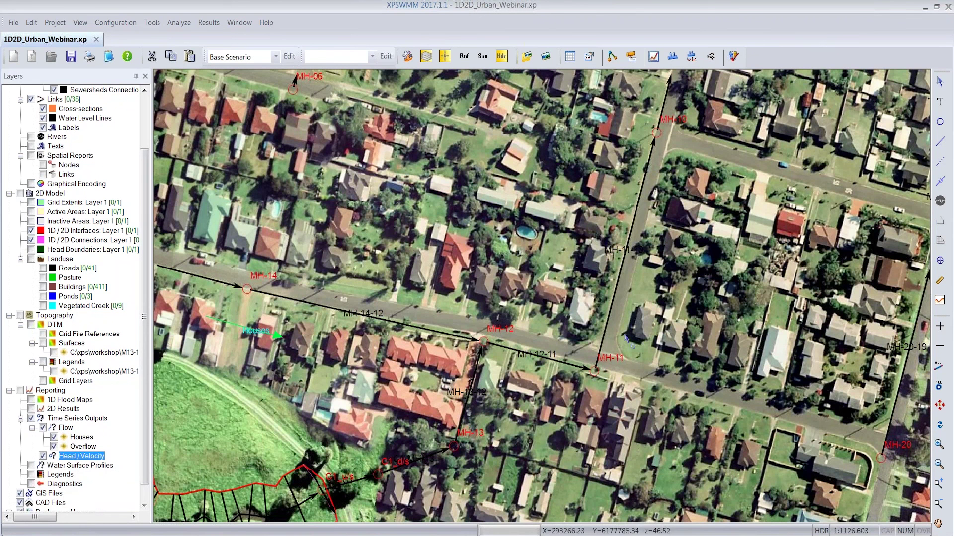
pyautogui.click(609, 354)
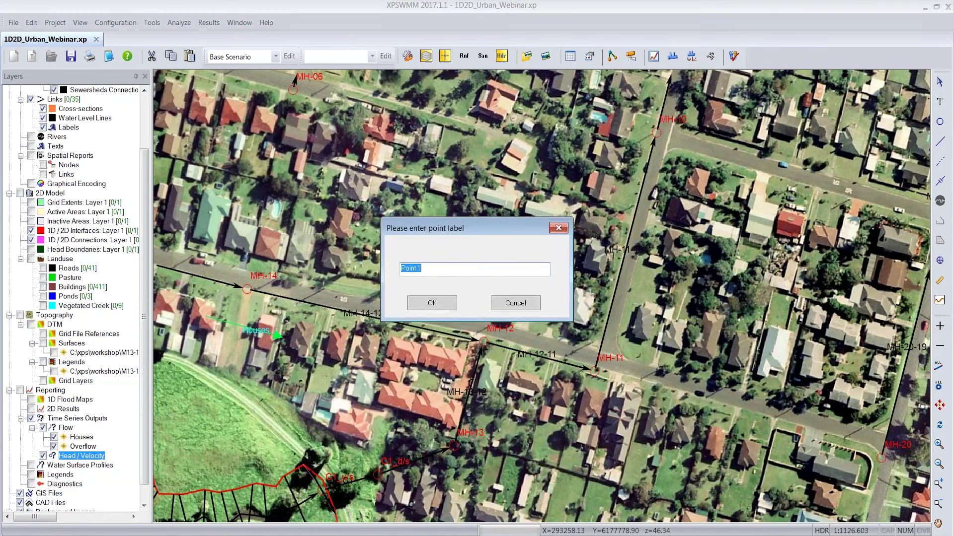
pyautogui.write('Inrews')
pyautogui.press('BackSpace')
pyautogui.press('BackSpace')
pyautogui.press('BackSpace')
pyautogui.write('tersectio')
pyautogui.click(452, 306)
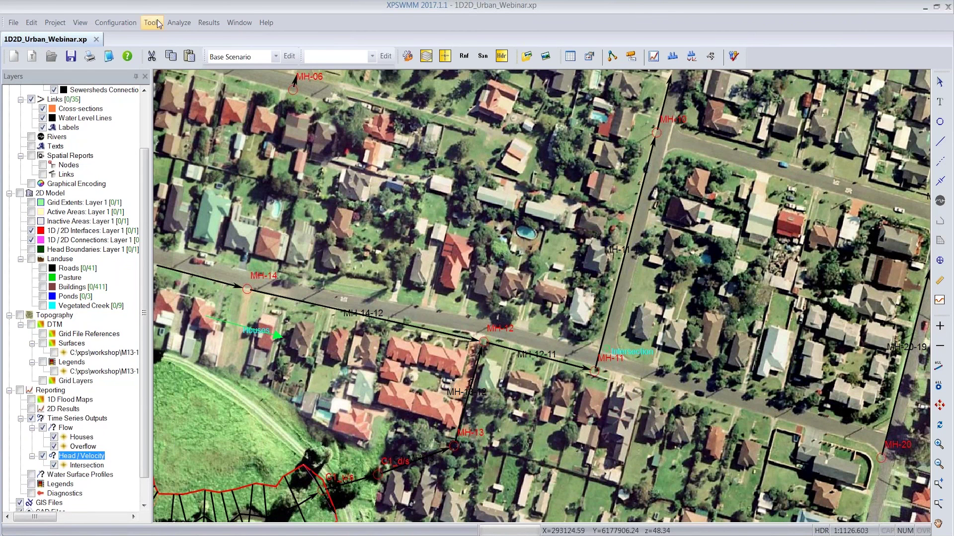
# Step: Set the time step to 1 sec in the 2D model settings of the job control
pyautogui.click(131, 25)
pyautogui.moveTo(130, 39)
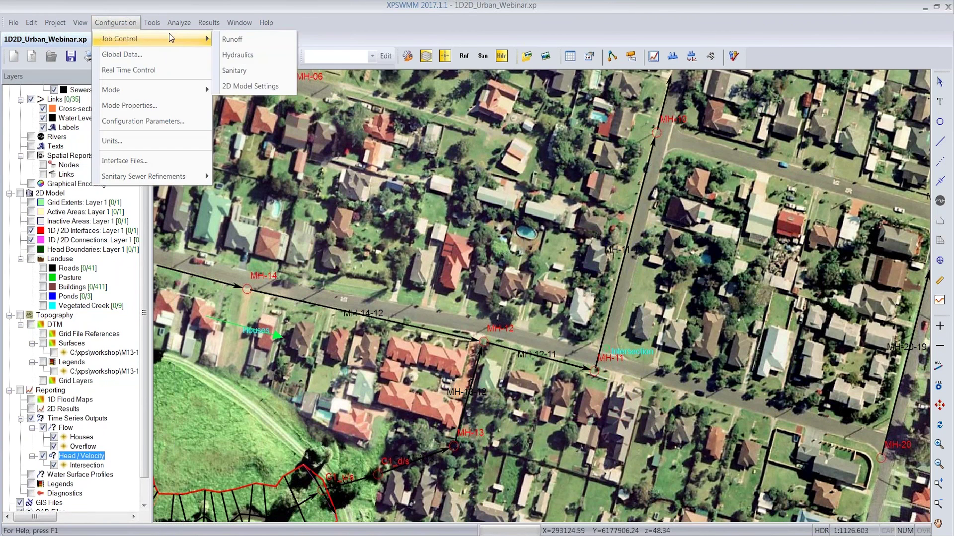
pyautogui.click(254, 86)
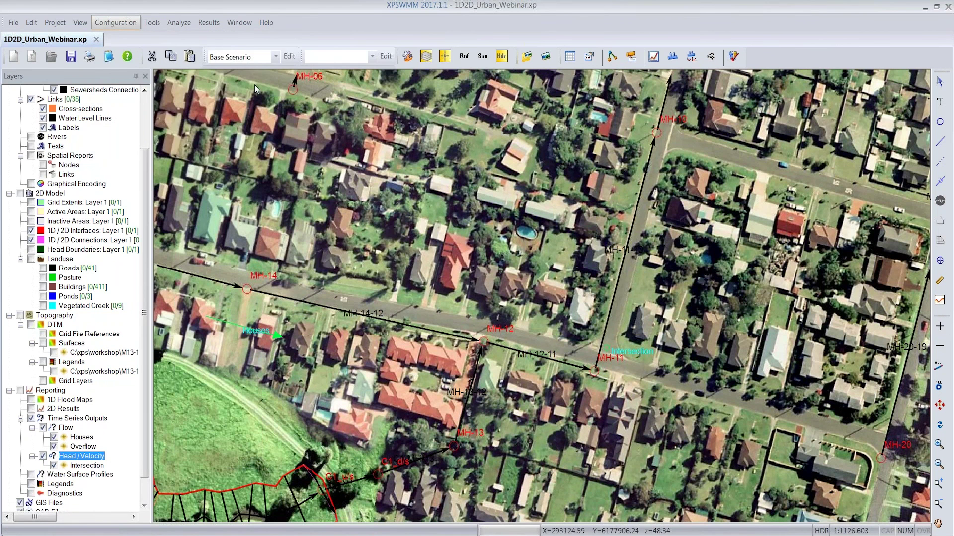
pyautogui.click(184, 94)
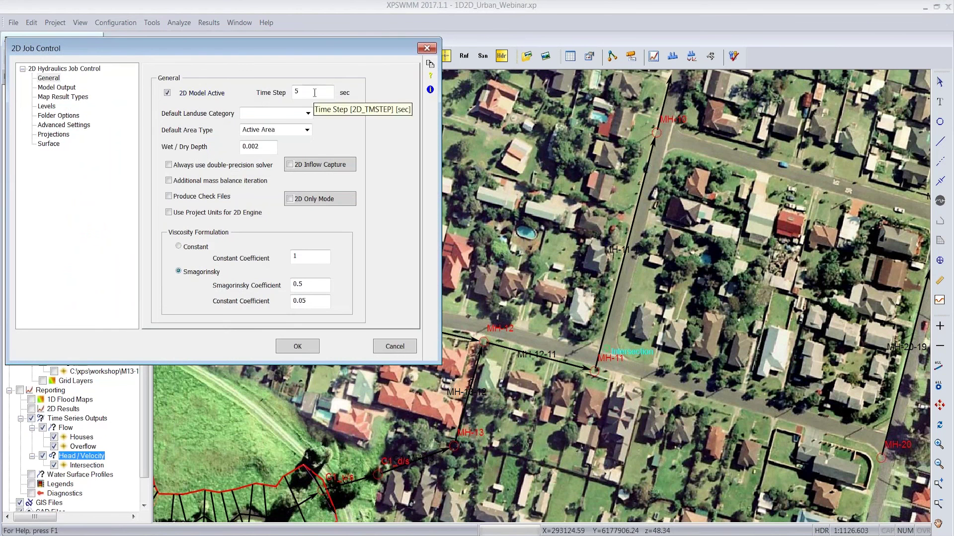
pyautogui.press('Tab')
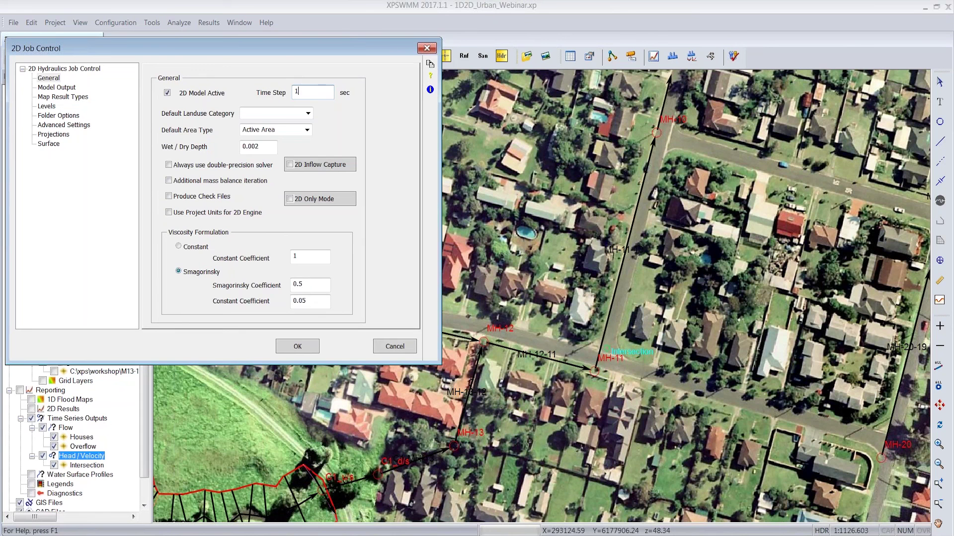
# Step: Set the default landuse category to Pasture and the default area type to Inactive Area
pyautogui.click(308, 113)
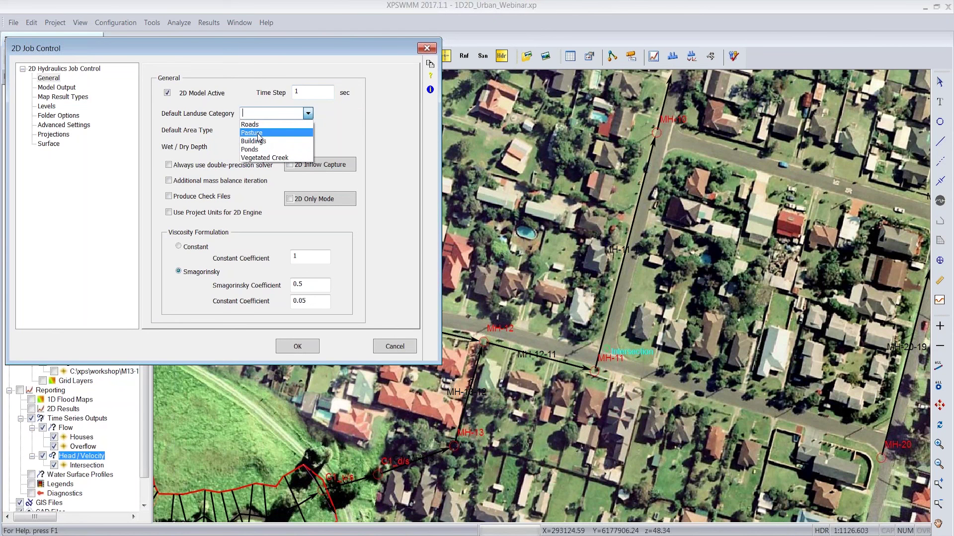
pyautogui.click(258, 133)
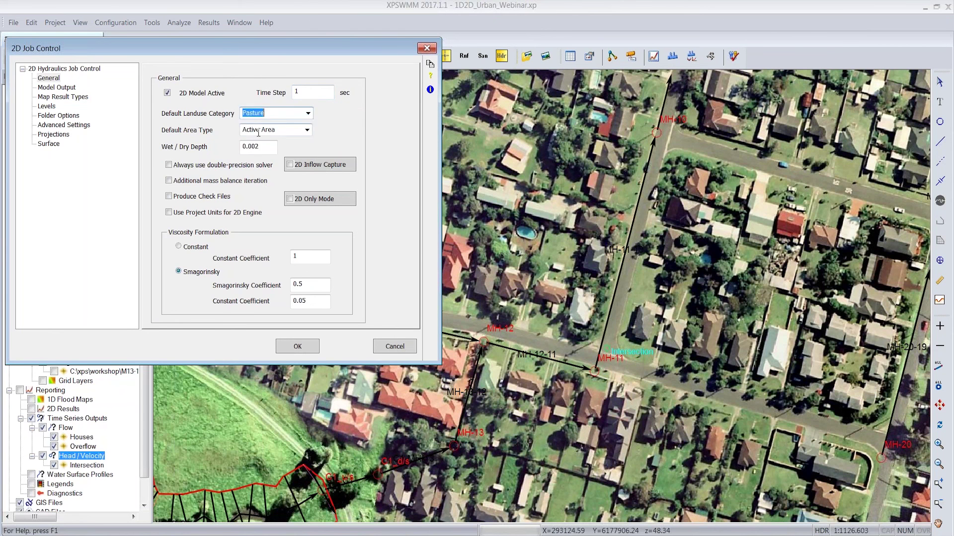
pyautogui.click(277, 112)
pyautogui.click(307, 130)
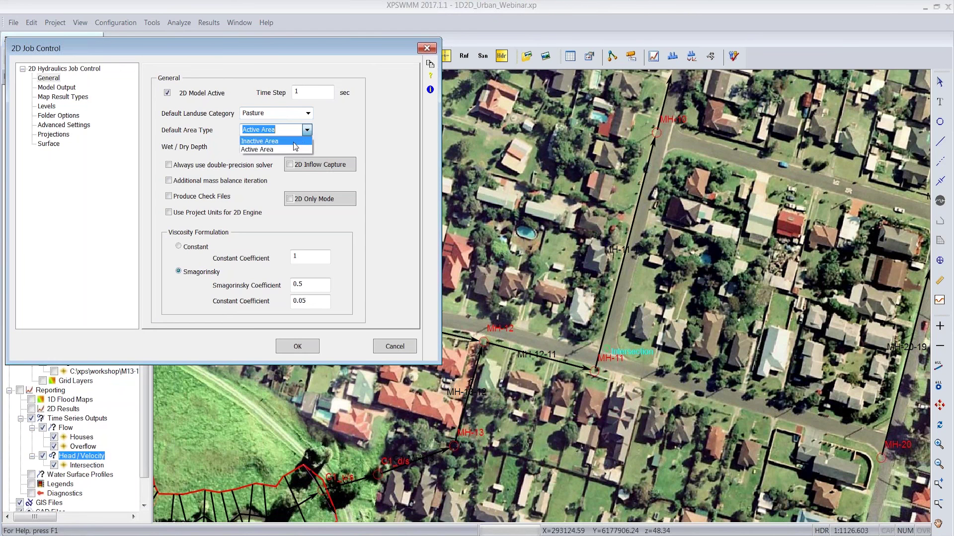
pyautogui.click(294, 141)
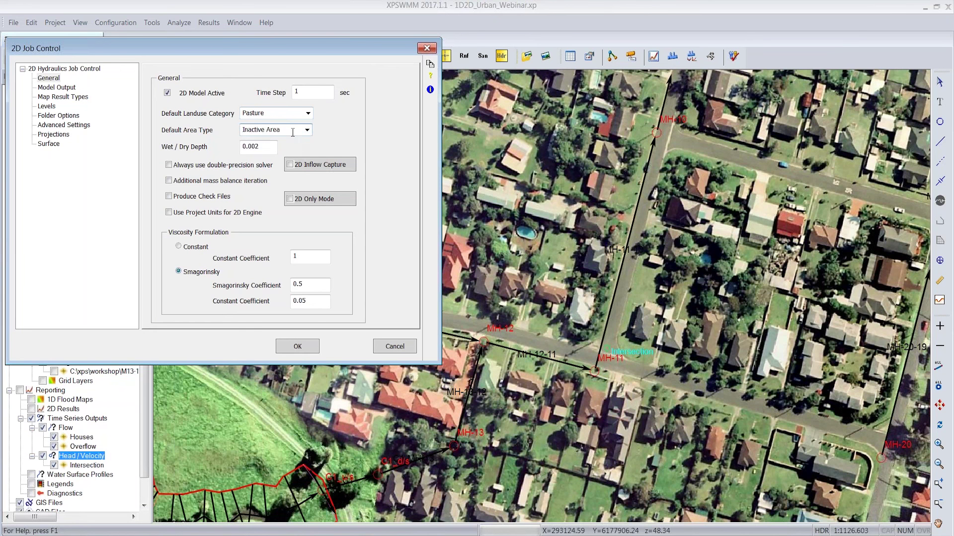
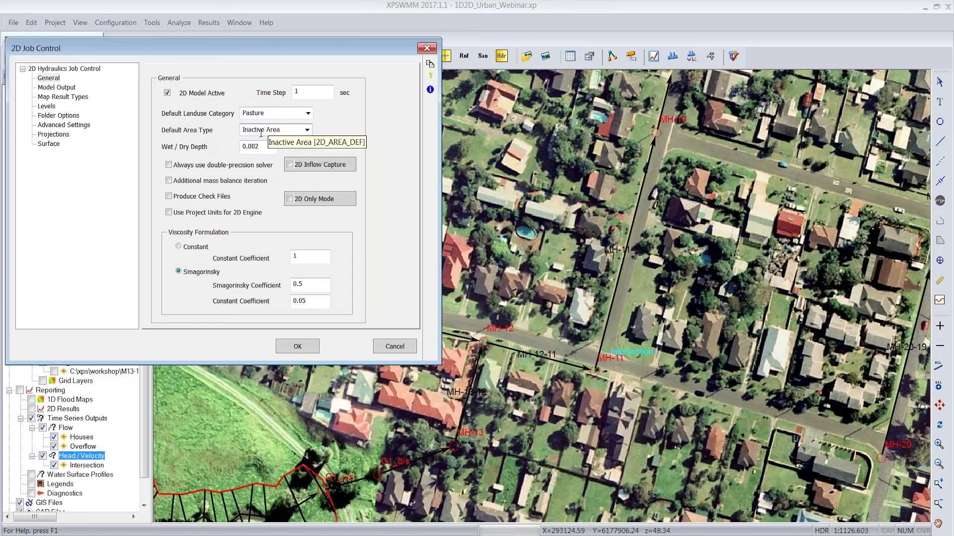
# Step: Set the 2D map output interval to 60 sec and include Hazard (VxD) in the map result types
pyautogui.click(58, 87)
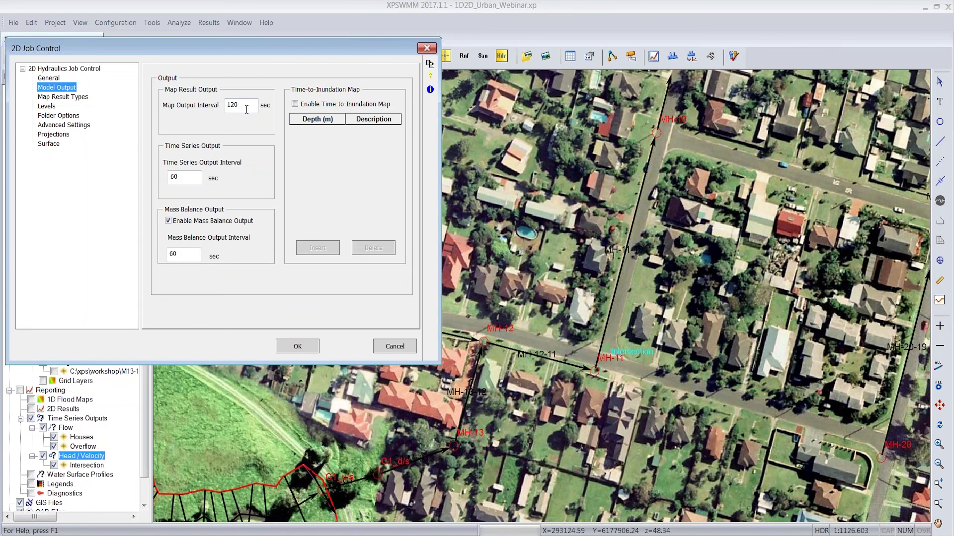
pyautogui.doubleClick(230, 107)
pyautogui.write('60')
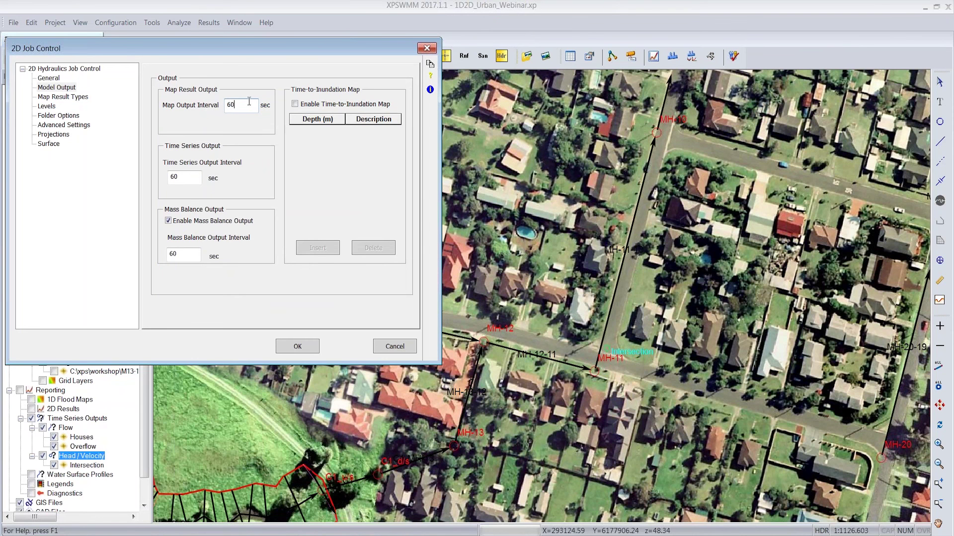
pyautogui.click(84, 97)
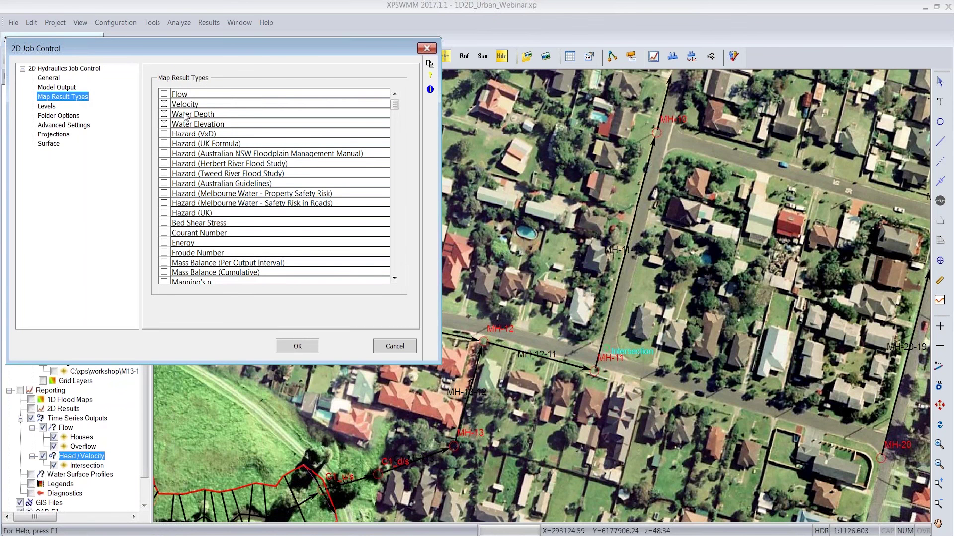
pyautogui.click(164, 134)
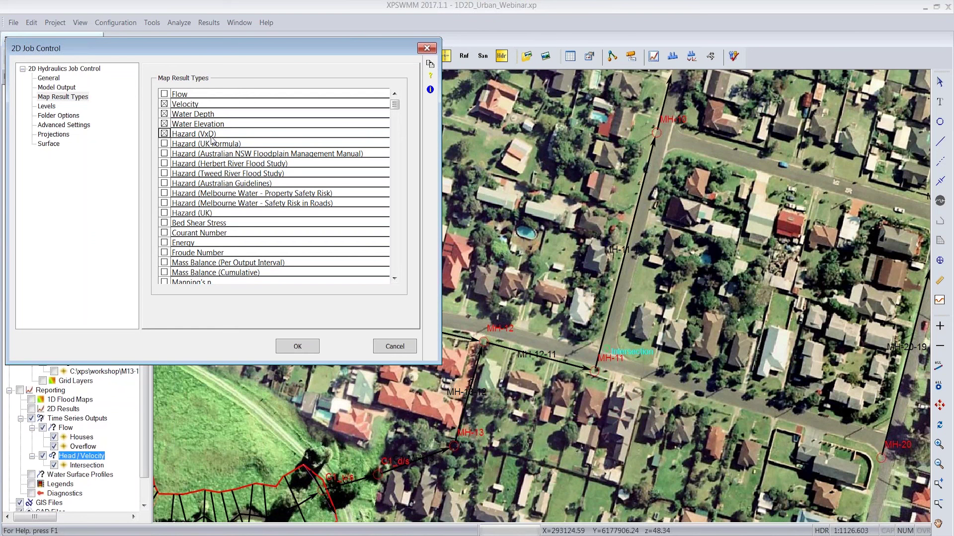
# Step: Set the 2D cell checks to Adjust (Raise) along 1D/2D interfaces and Adjust (Lower) at 1D node connections, and accept the 2D job control
pyautogui.click(47, 107)
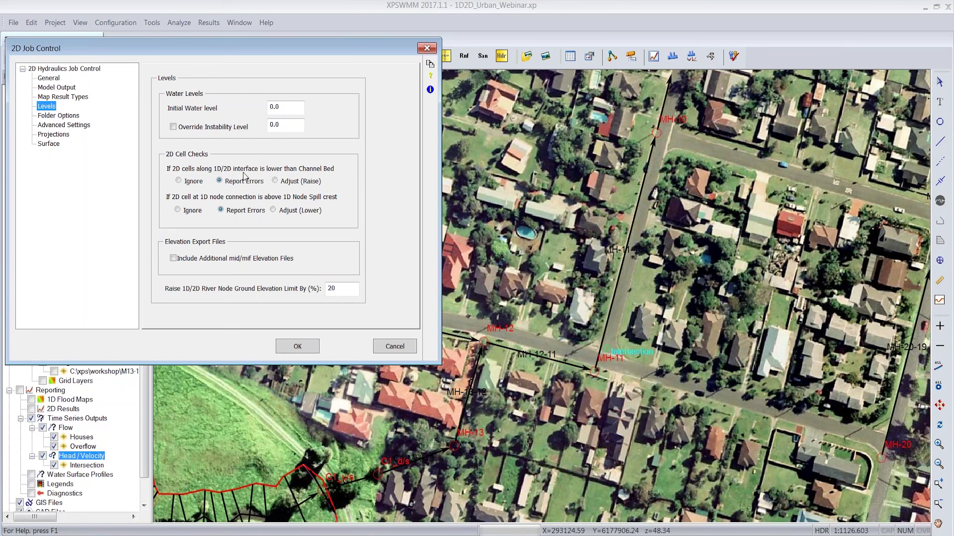
pyautogui.click(305, 182)
pyautogui.click(274, 211)
pyautogui.click(298, 347)
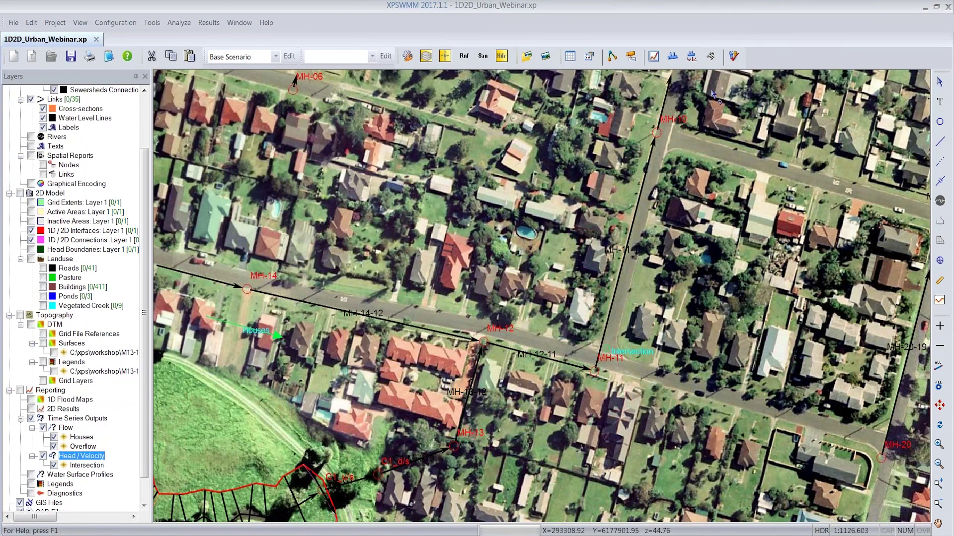
# Step: Close the 1D2D_Urban_Webinar model and save its changes
pyautogui.moveTo(556, 166); pyautogui.dragTo(469, 463)
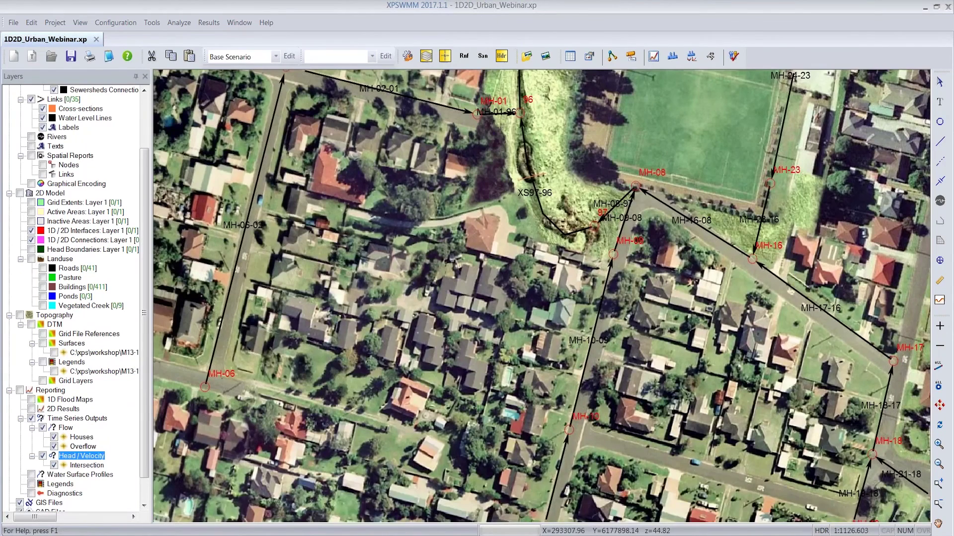
pyautogui.moveTo(503, 252); pyautogui.dragTo(492, 356)
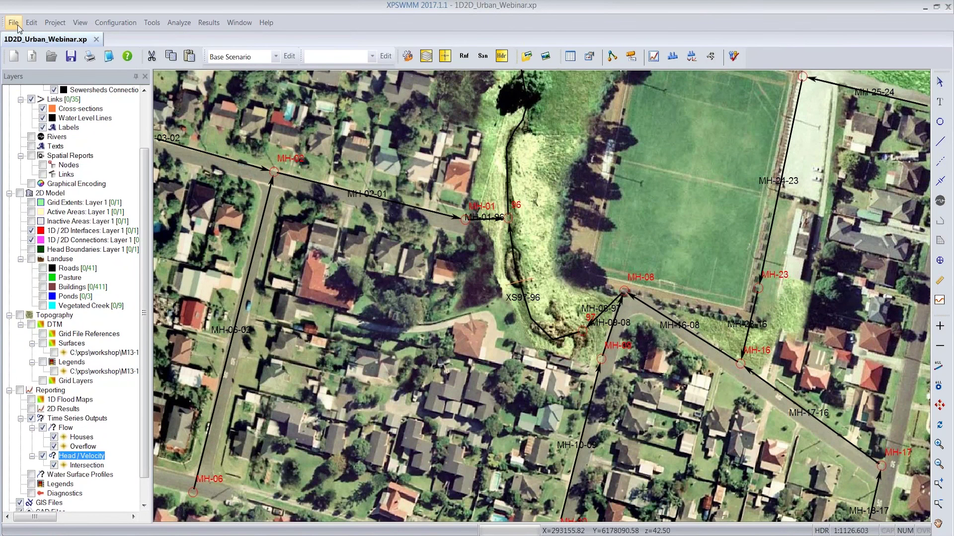
pyautogui.click(18, 25)
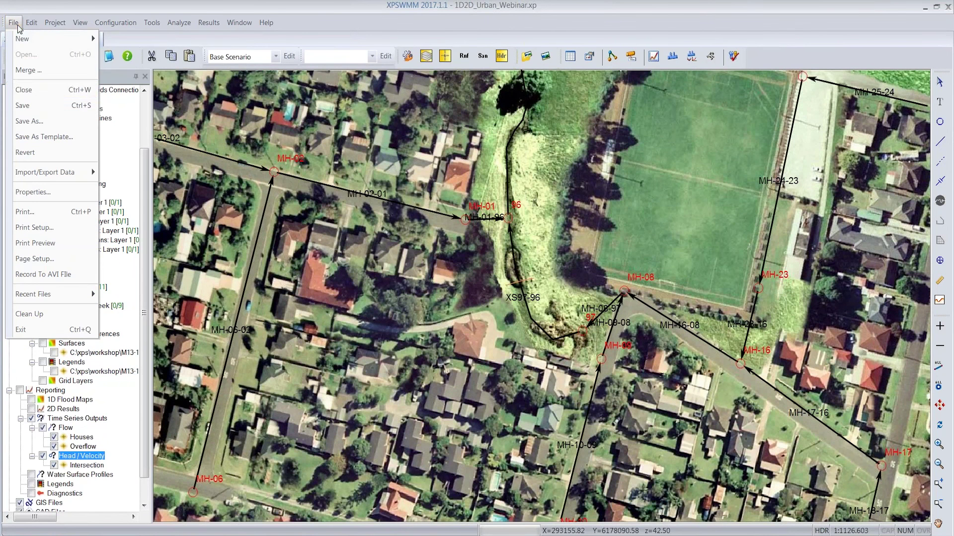
pyautogui.click(25, 88)
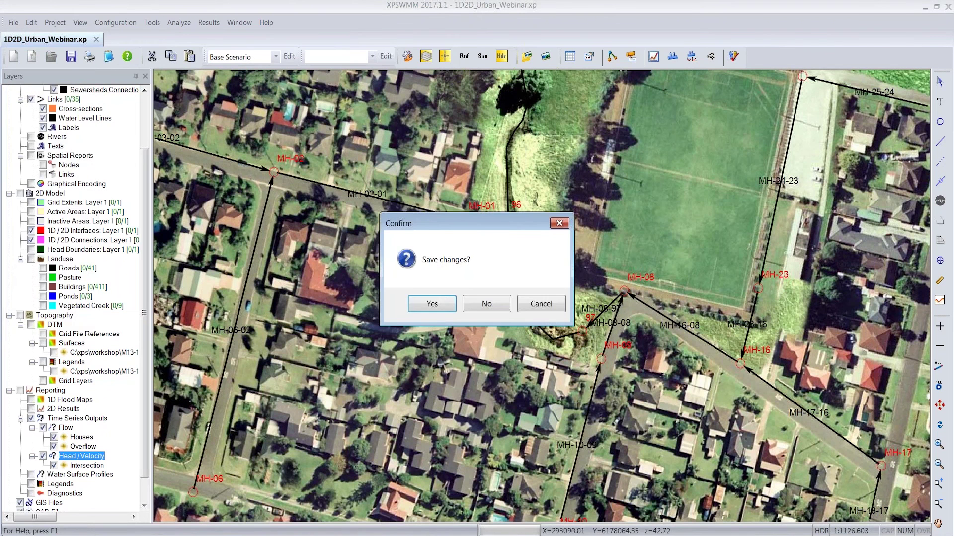
pyautogui.click(432, 304)
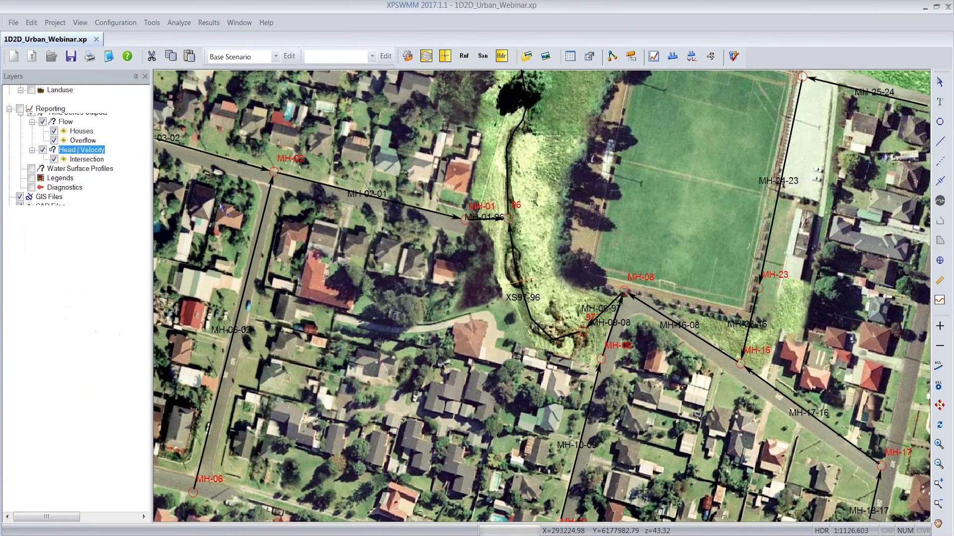
# Step: Open the 1D2D_Urban_Webinar_completed model from the Webinar1D2D project folder
pyautogui.click(53, 58)
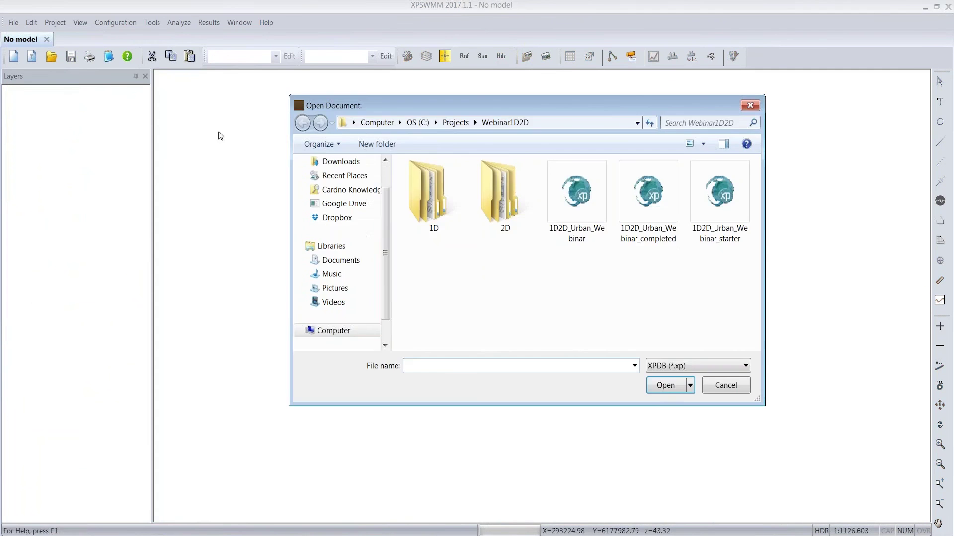
pyautogui.click(634, 177)
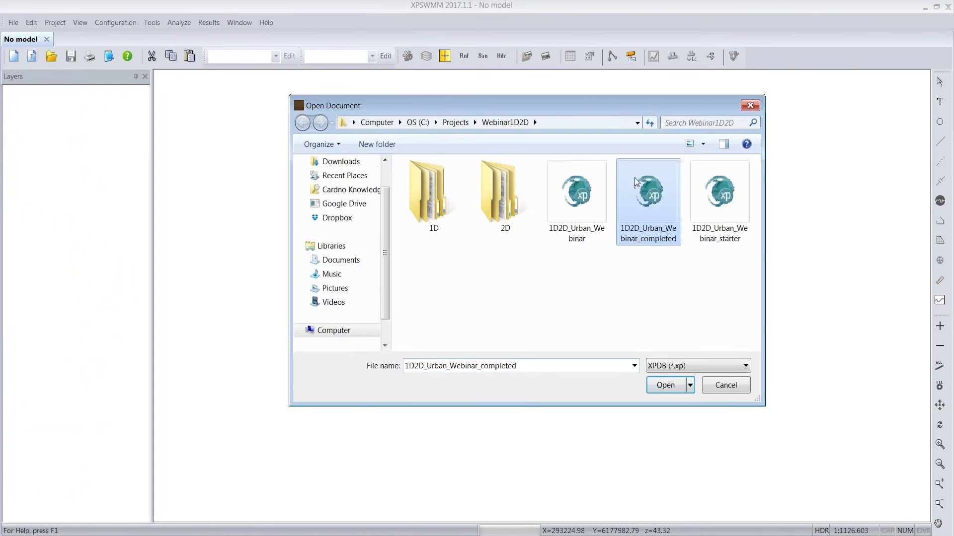
pyautogui.doubleClick(634, 177)
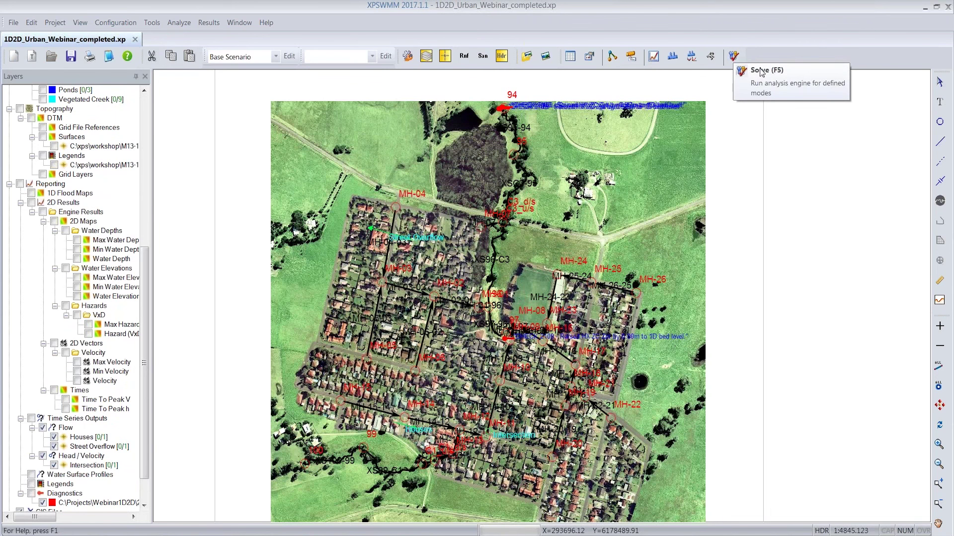
pyautogui.click(179, 23)
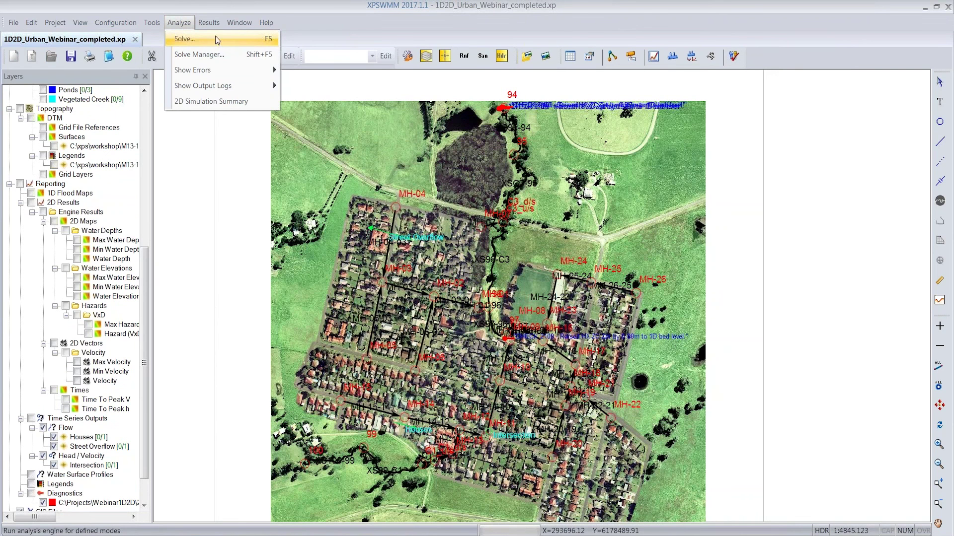
pyautogui.click(239, 286)
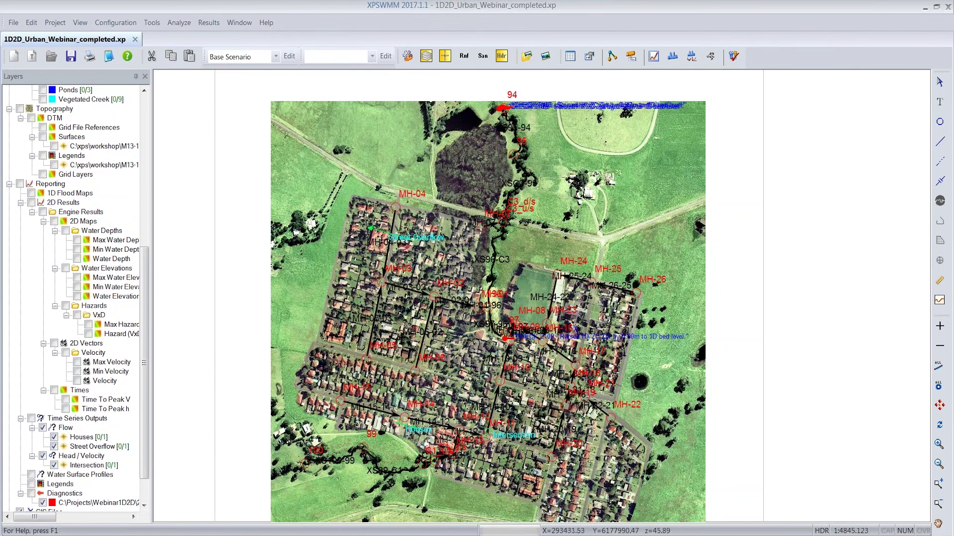
# Step: Enable the Diagnostic Display Selected/All option for the model's diagnostics message layer
pyautogui.scroll(-2, 148, 327)
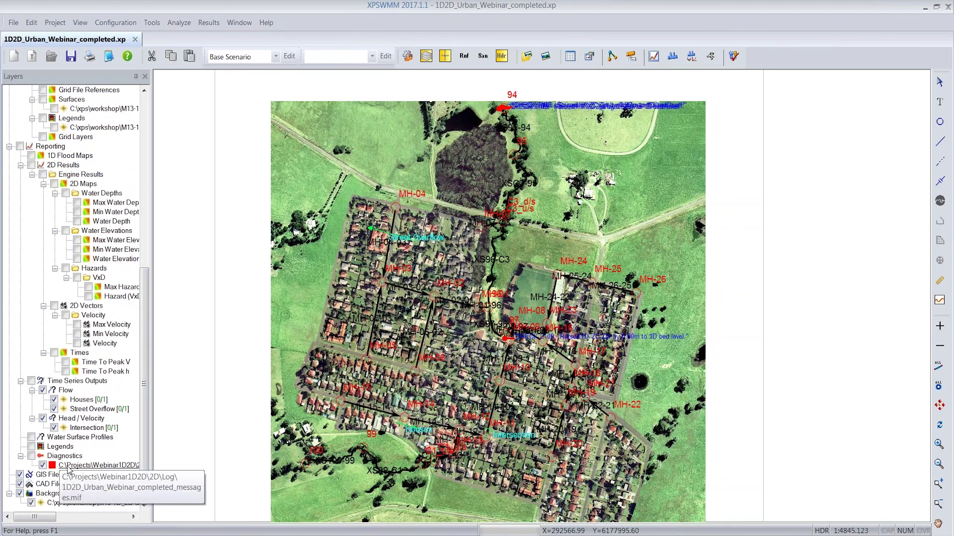
pyautogui.rightClick(68, 468)
pyautogui.click(102, 474)
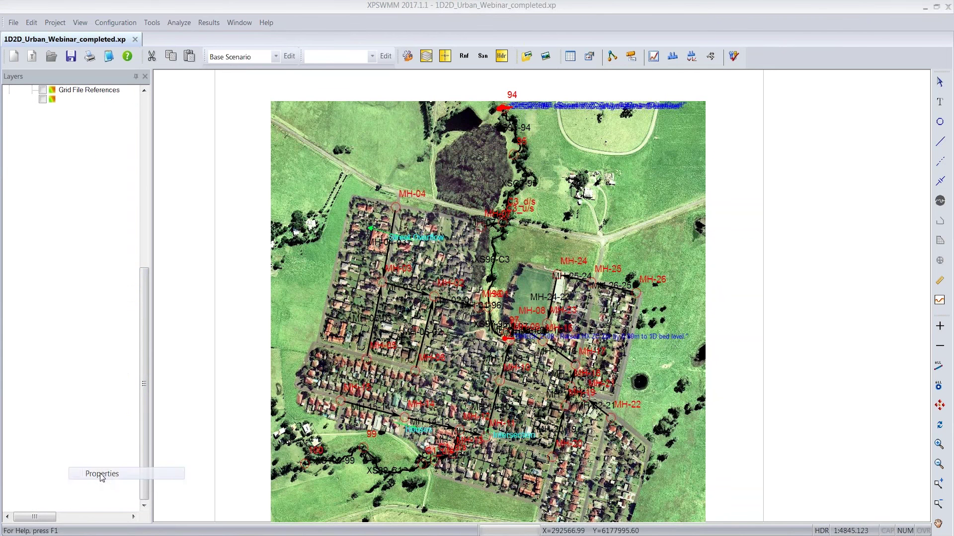
pyautogui.click(422, 126)
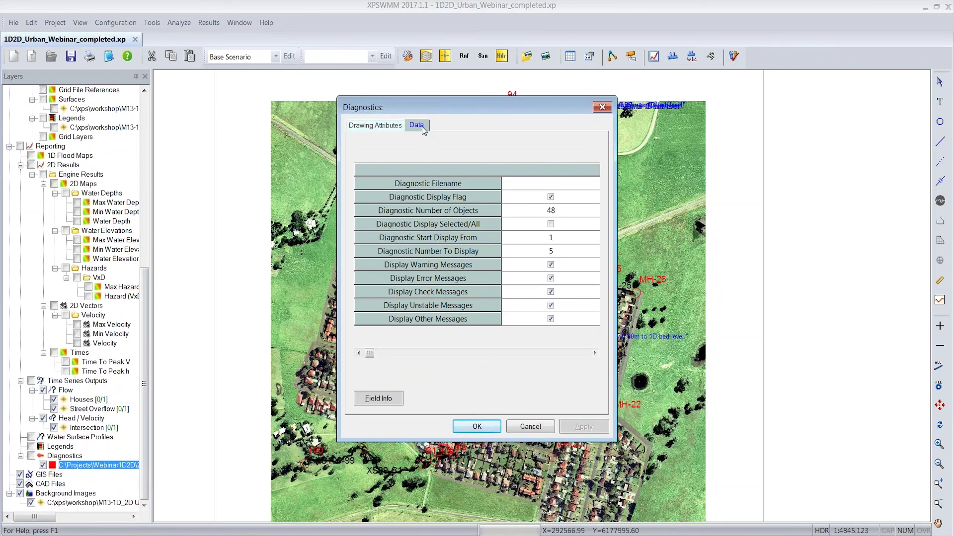
pyautogui.click(551, 226)
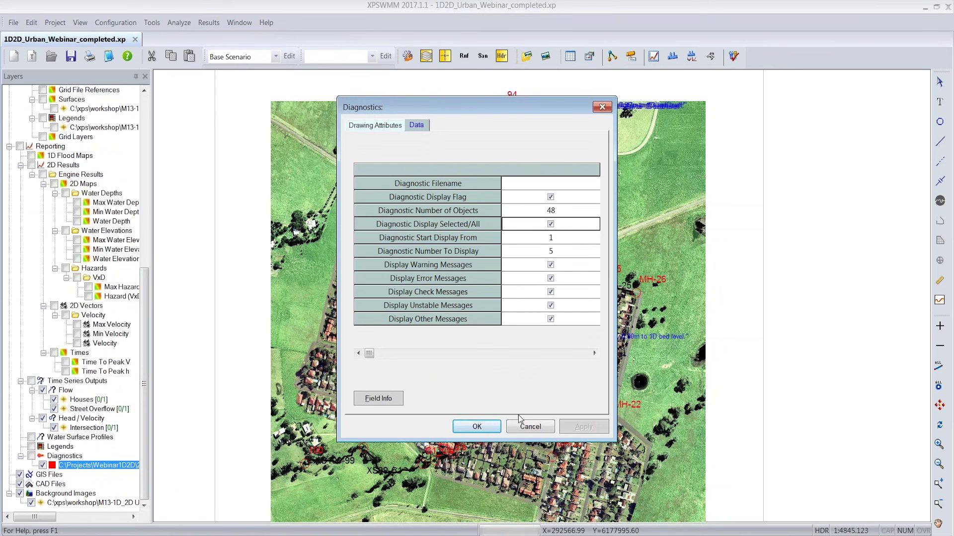
pyautogui.click(484, 427)
pyautogui.click(477, 427)
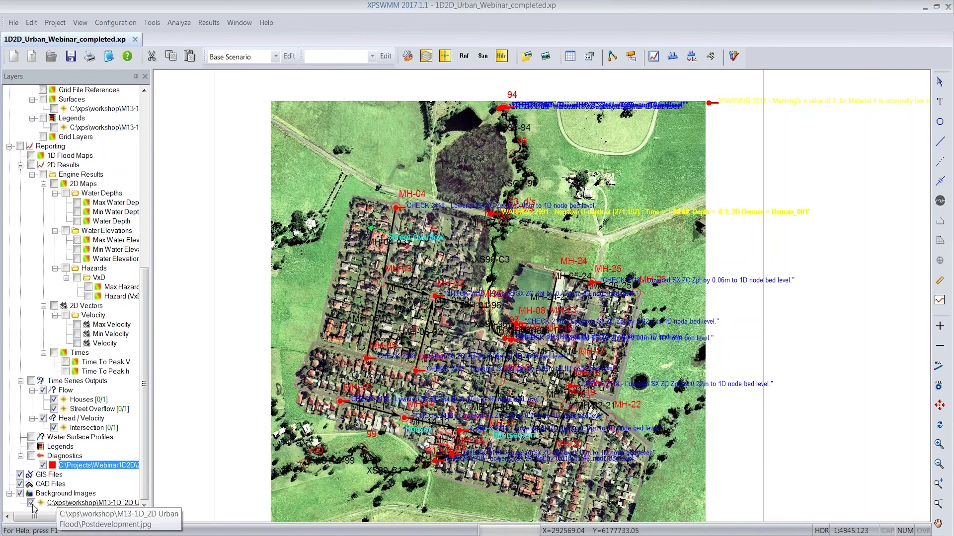
# Step: Hide the aerial background image
pyautogui.click(60, 504)
pyautogui.click(30, 503)
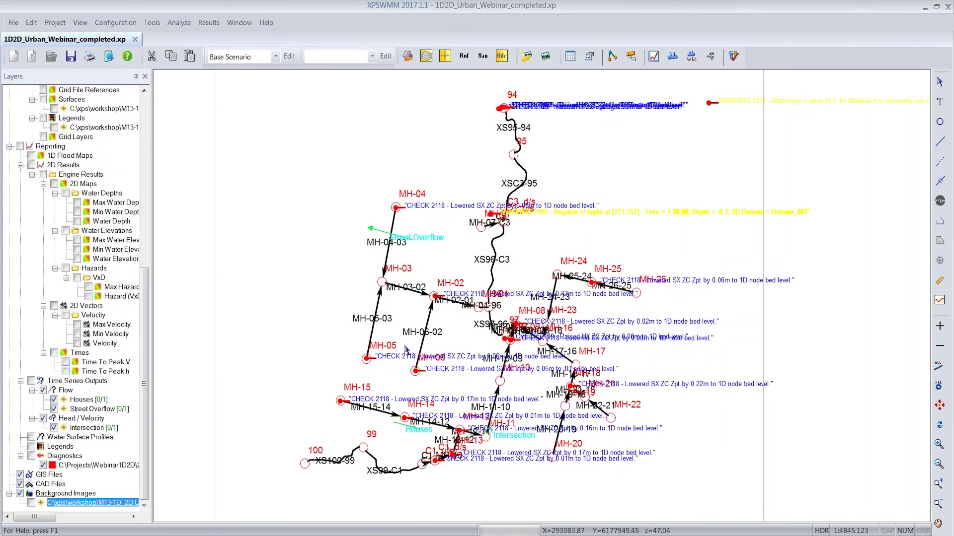
# Step: Check the spill crest in node MH-05's data against its diagnostic message, and examine the neighbouring nodes up to MH-03
pyautogui.scroll(5, 390, 370)
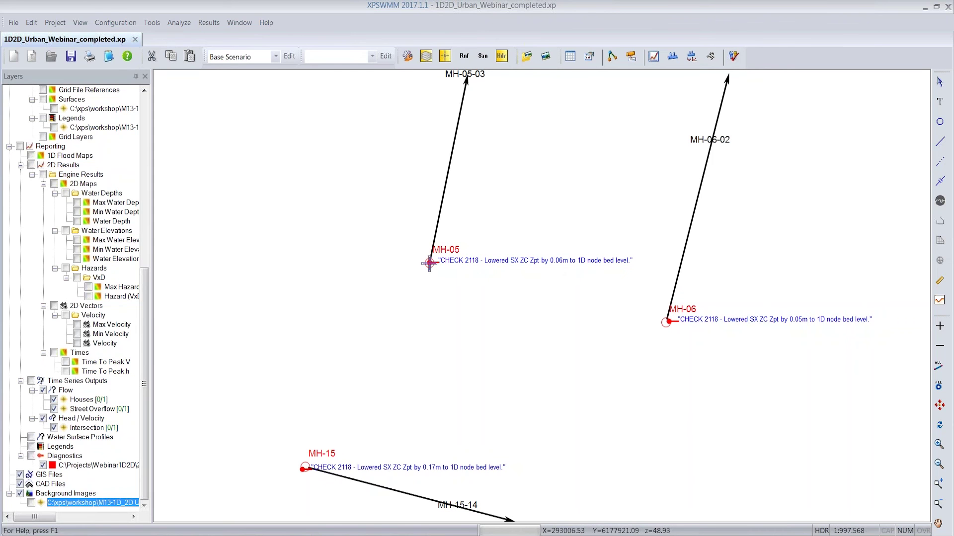
pyautogui.doubleClick(430, 263)
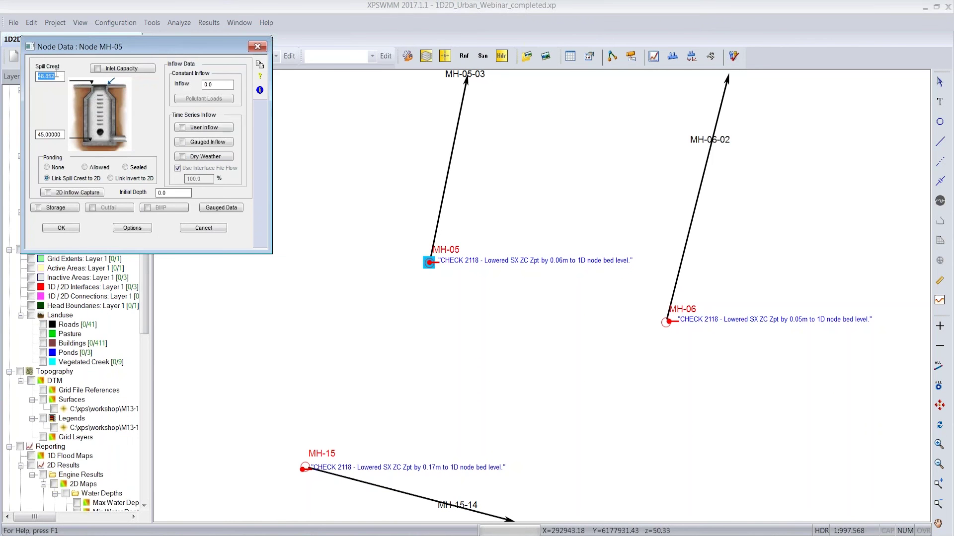
pyautogui.click(57, 75)
pyautogui.click(190, 227)
pyautogui.scroll(5, 516, 179)
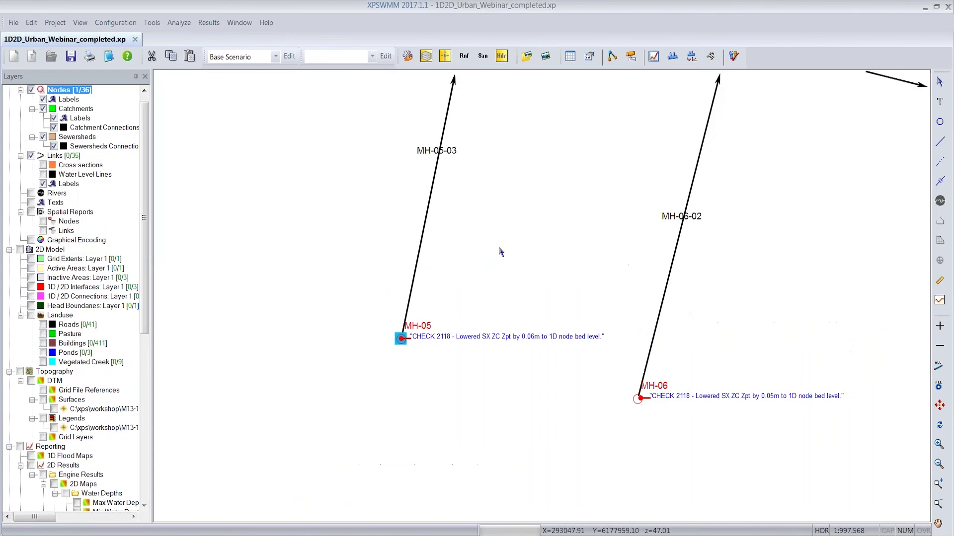
pyautogui.moveTo(475, 166); pyautogui.dragTo(450, 261)
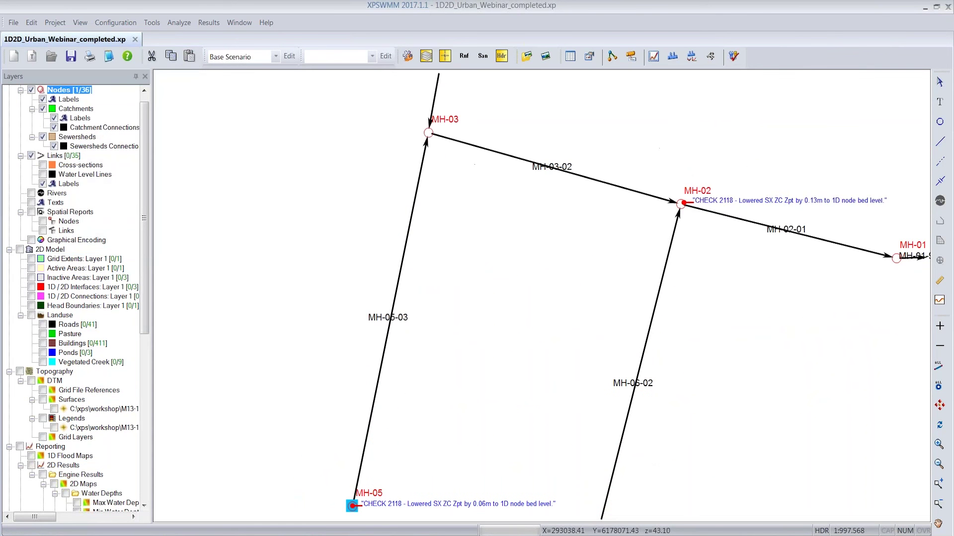
pyautogui.click(427, 132)
pyautogui.click(470, 205)
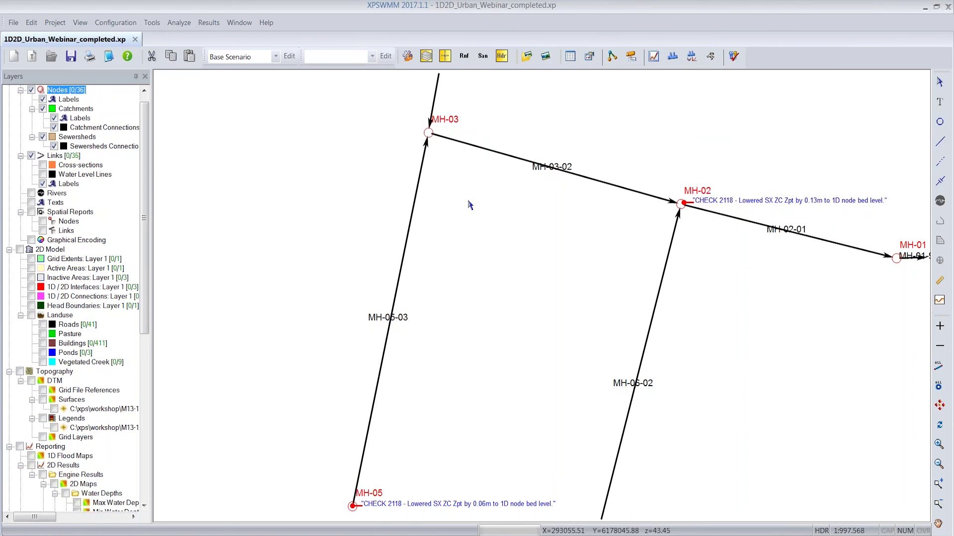
# Step: Turn off the diagnostics message layer and show the aerial background image
pyautogui.moveTo(147, 250); pyautogui.dragTo(147, 415)
pyautogui.click(42, 466)
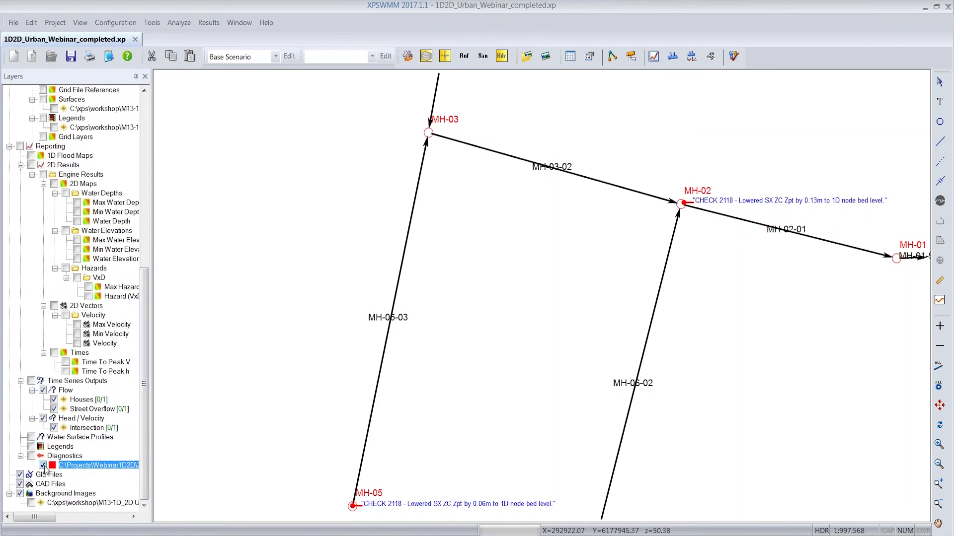
pyautogui.click(42, 466)
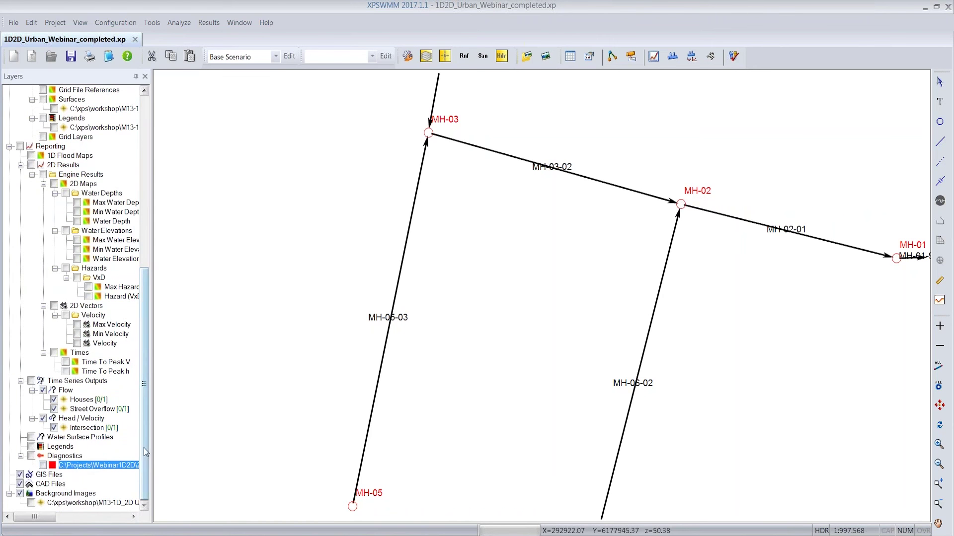
pyautogui.click(31, 505)
pyautogui.click(30, 503)
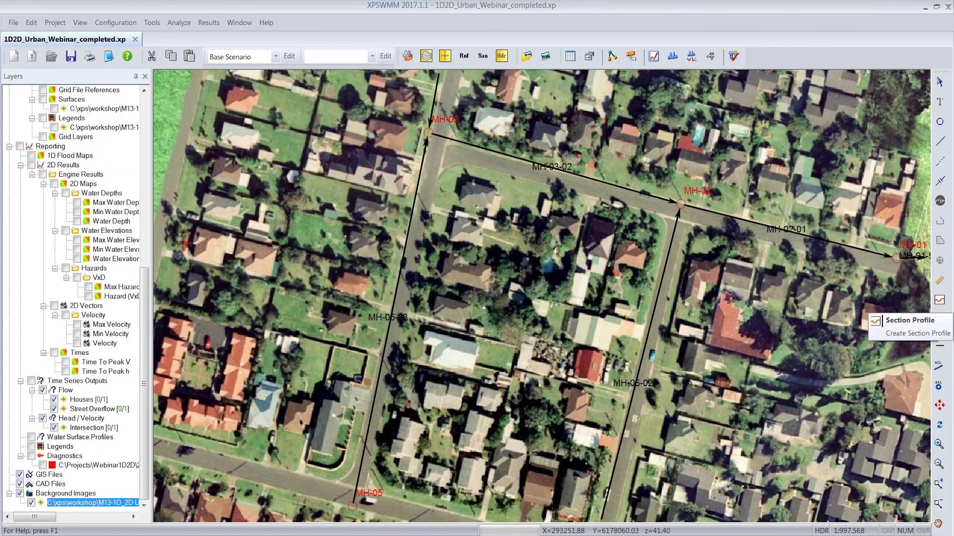
# Step: Display the Max Water Depth map from the 2D engine results
pyautogui.click(939, 406)
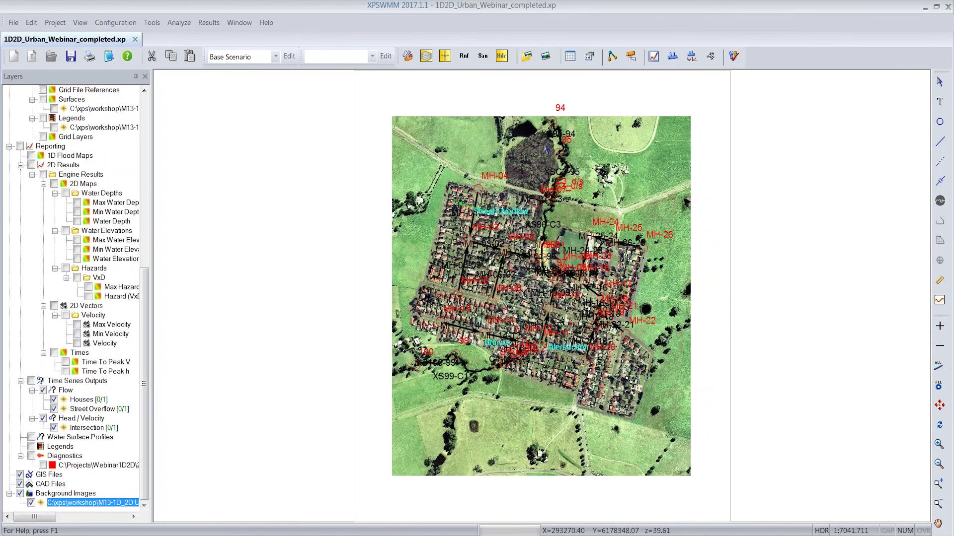
pyautogui.click(77, 203)
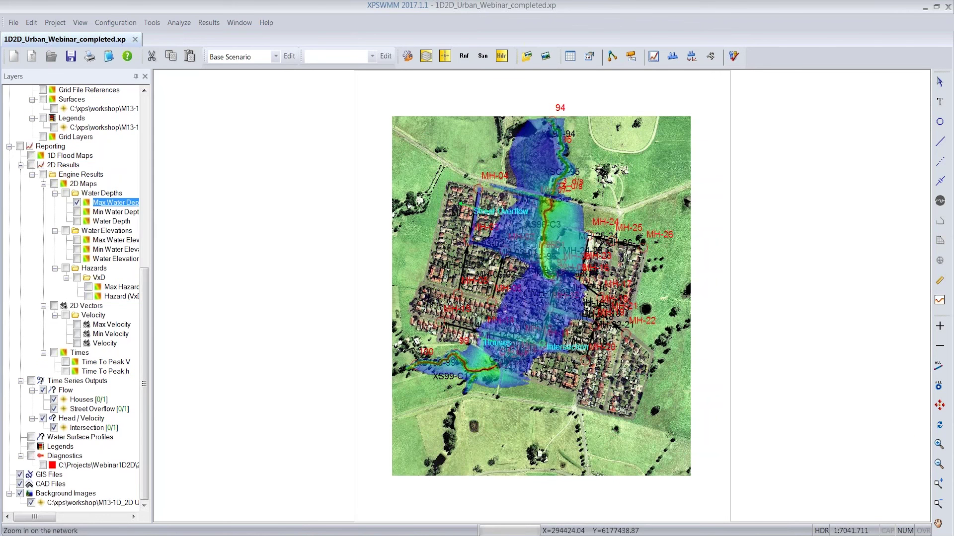
pyautogui.click(939, 483)
pyautogui.moveTo(406, 284); pyautogui.dragTo(570, 405)
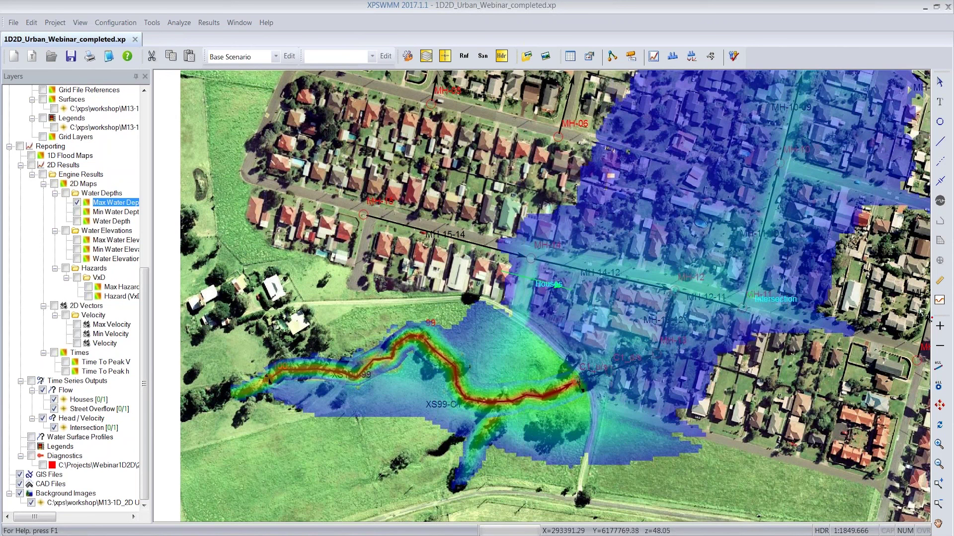
# Step: Draw a multi-point section profile across the flooded creek beside the Houses flow line, view the 2D cross-section, and close it
pyautogui.click(939, 300)
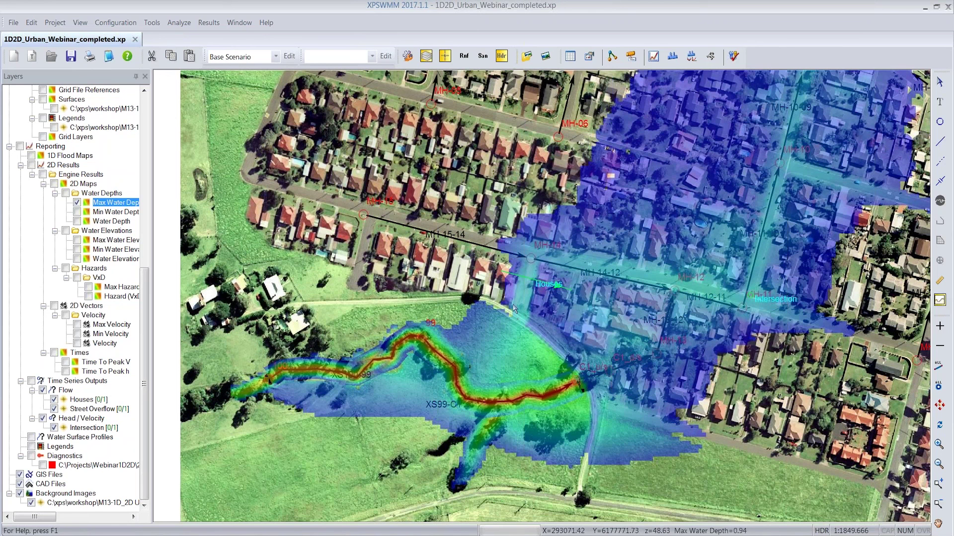
pyautogui.click(451, 308)
pyautogui.click(480, 315)
pyautogui.click(518, 341)
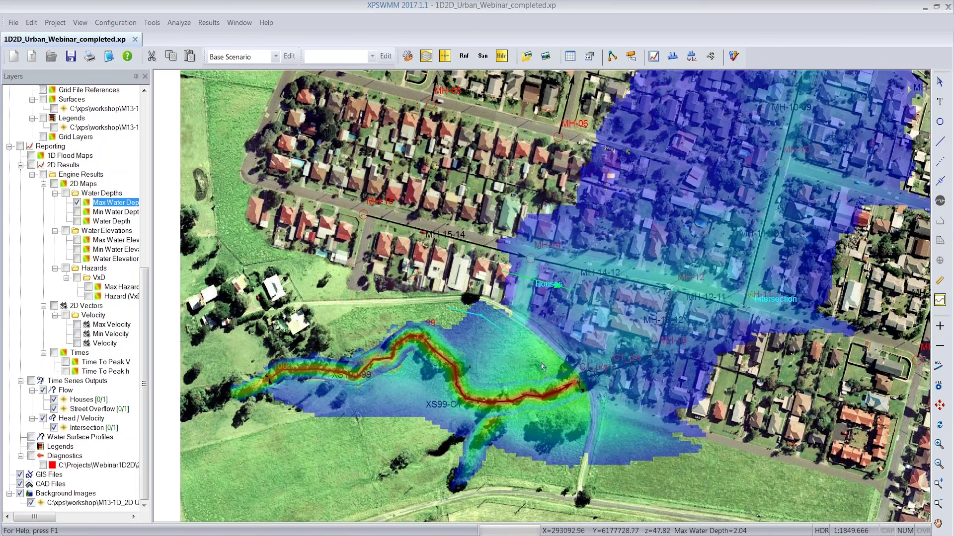
pyautogui.click(561, 389)
pyautogui.click(572, 417)
pyautogui.click(571, 467)
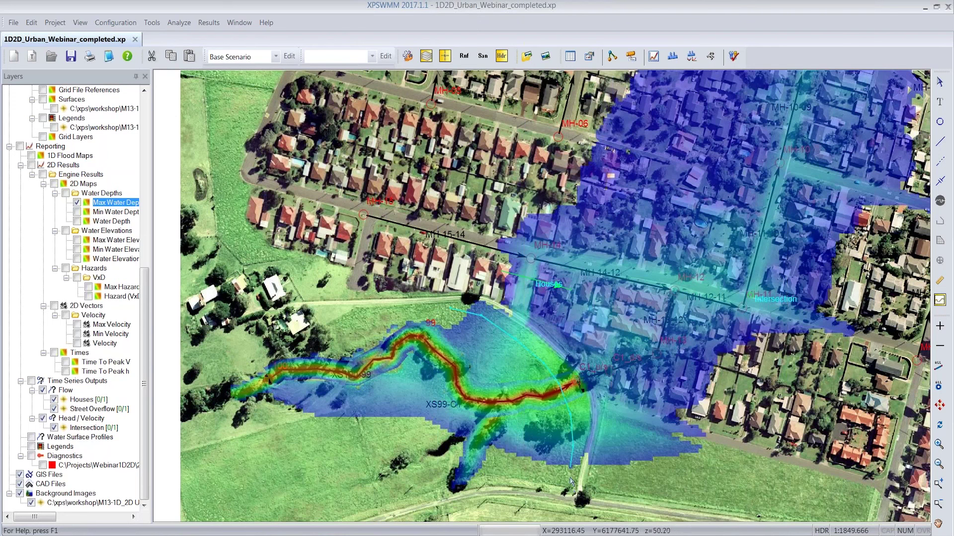
pyautogui.click(569, 478)
pyautogui.doubleClick(568, 478)
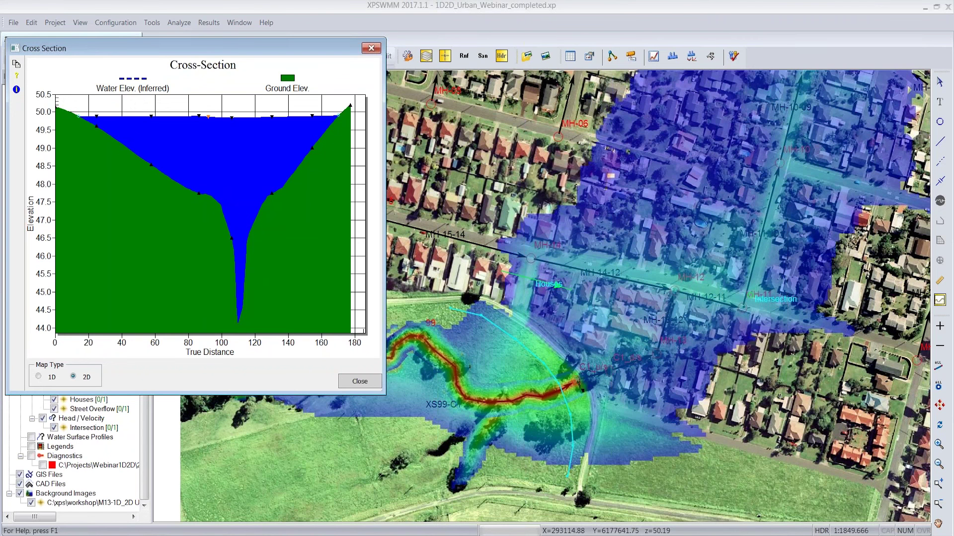
pyautogui.click(370, 382)
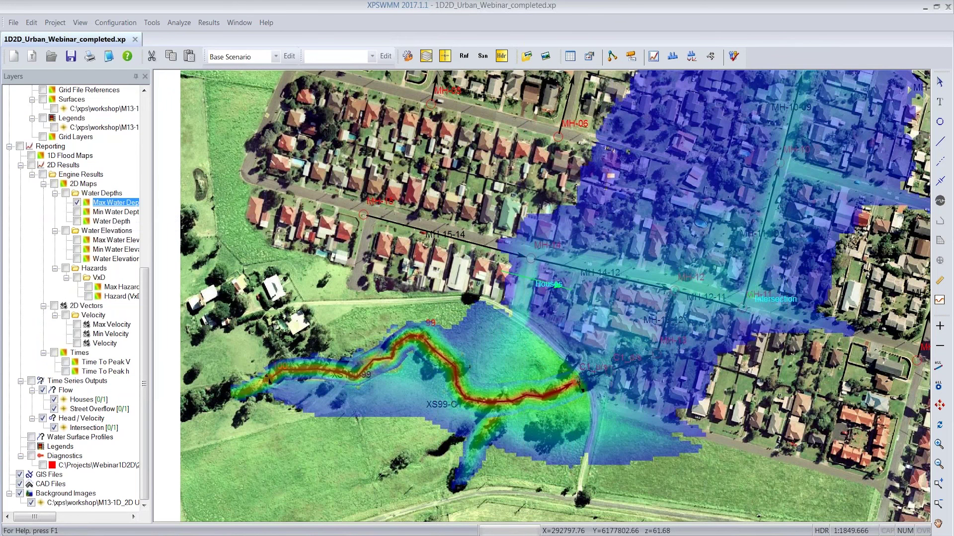
pyautogui.rightClick(114, 204)
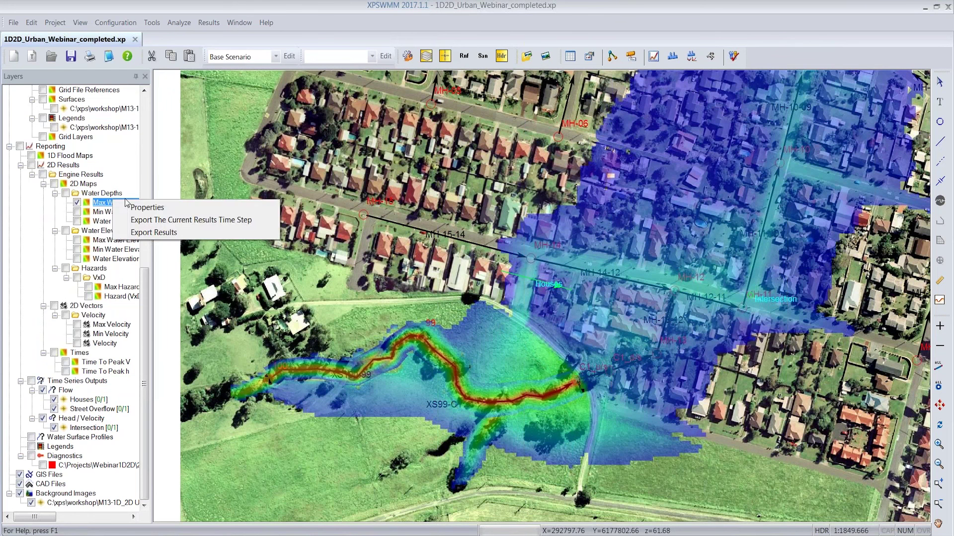
pyautogui.click(170, 222)
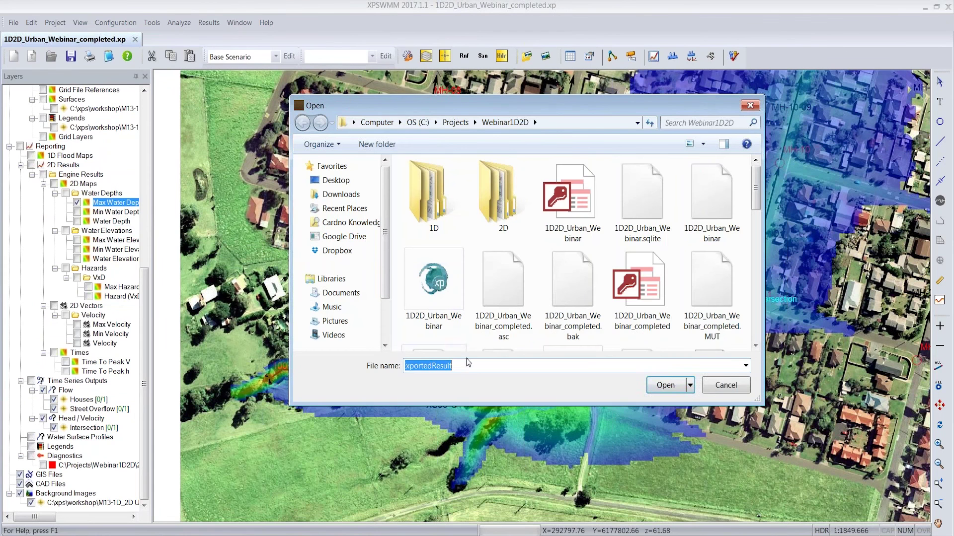
pyautogui.click(725, 385)
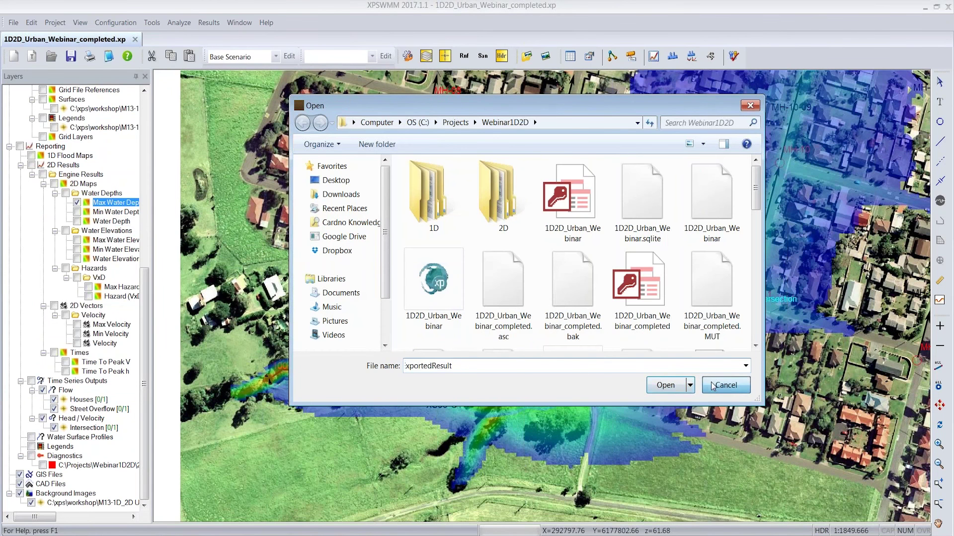
# Step: Export the Max Water Depth results as an ESRI Grid File with a cell size of 3
pyautogui.rightClick(112, 204)
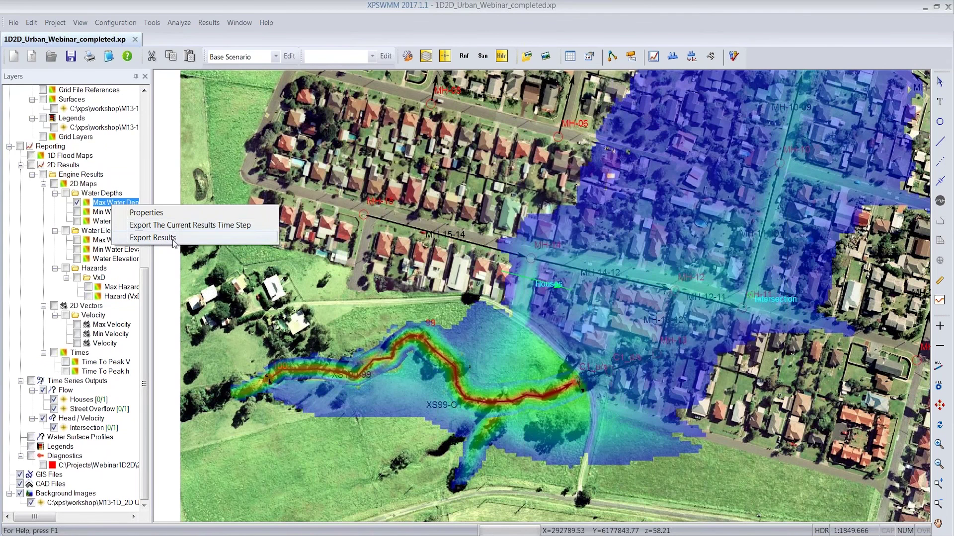
pyautogui.click(174, 239)
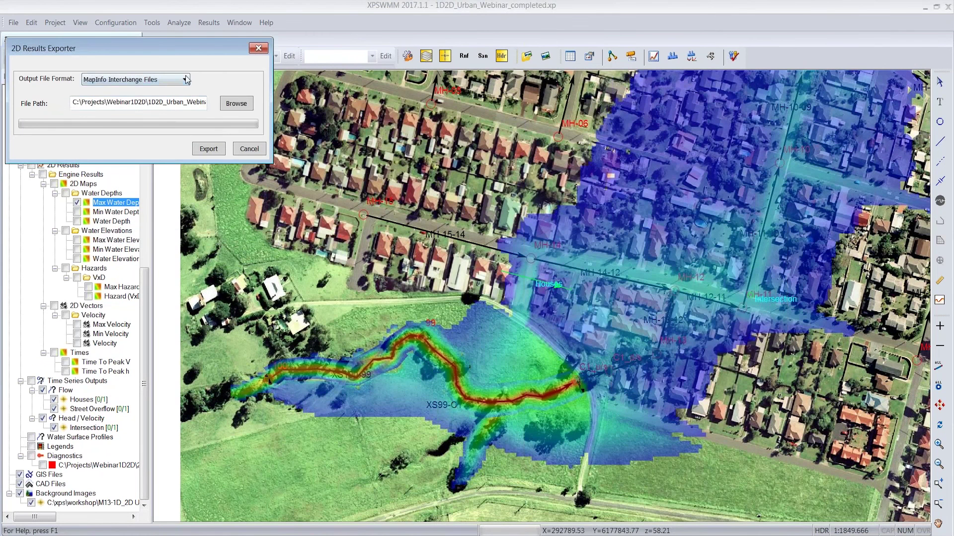
pyautogui.click(185, 79)
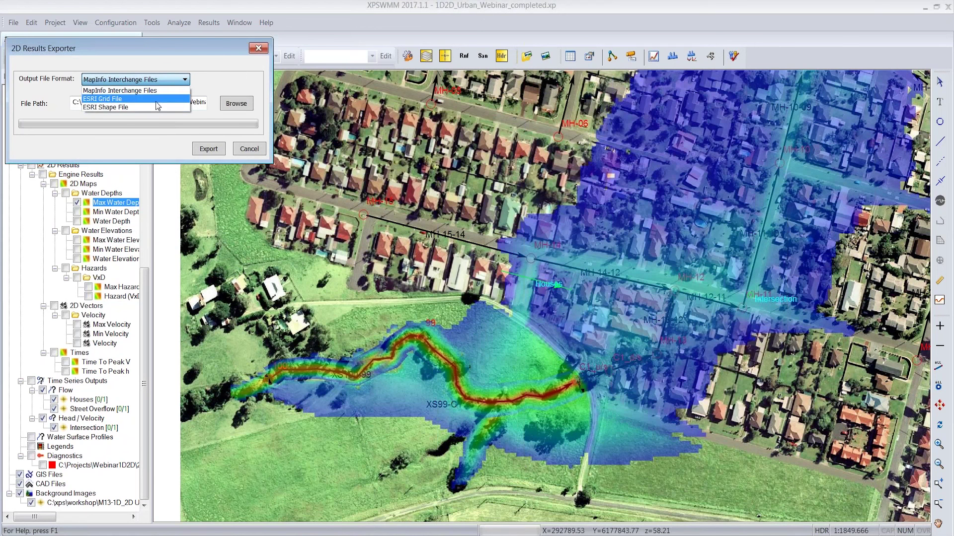
pyautogui.click(156, 100)
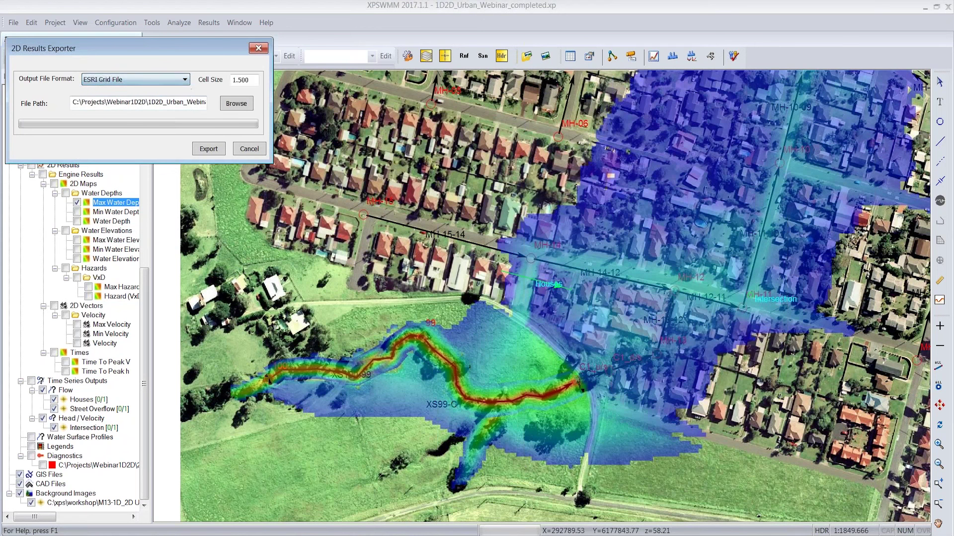
pyautogui.doubleClick(250, 79)
pyautogui.write('2')
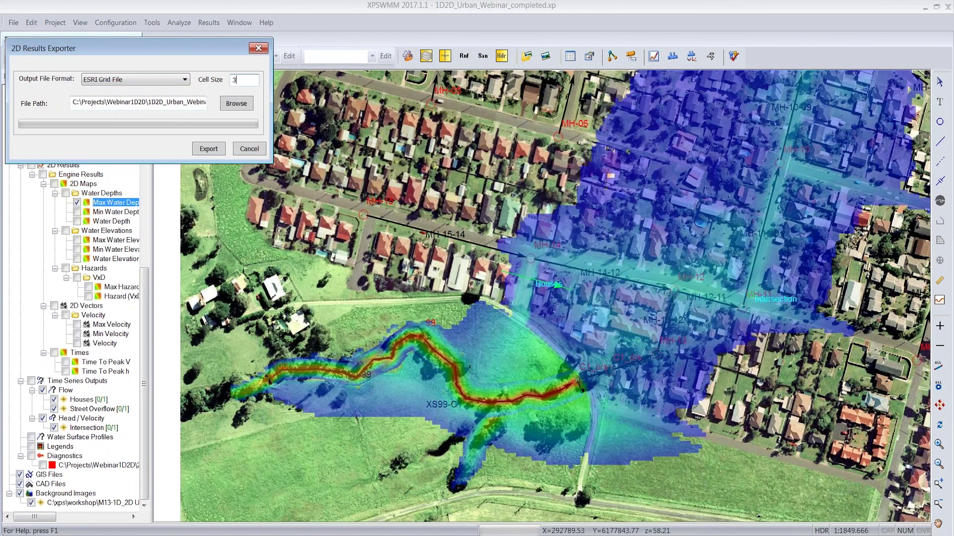
pyautogui.click(213, 149)
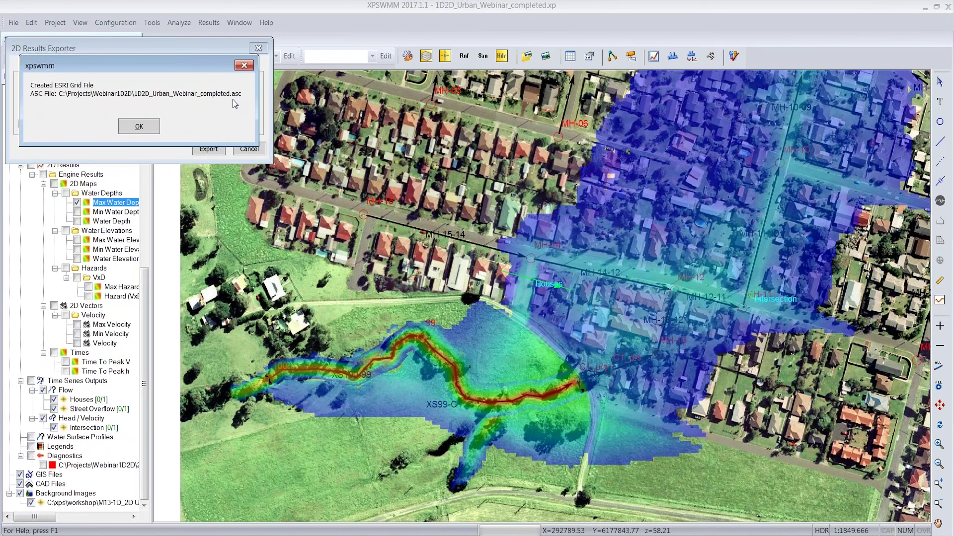
pyautogui.click(139, 126)
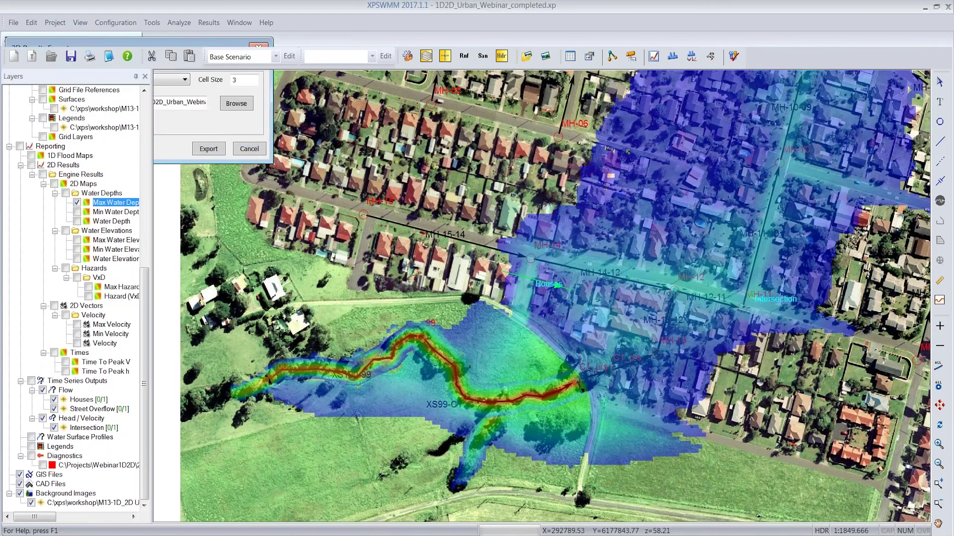
# Step: Hide the Max Water Depth map and show the time-varying Water Depth map together with the Velocity vectors
pyautogui.click(77, 202)
pyautogui.click(78, 221)
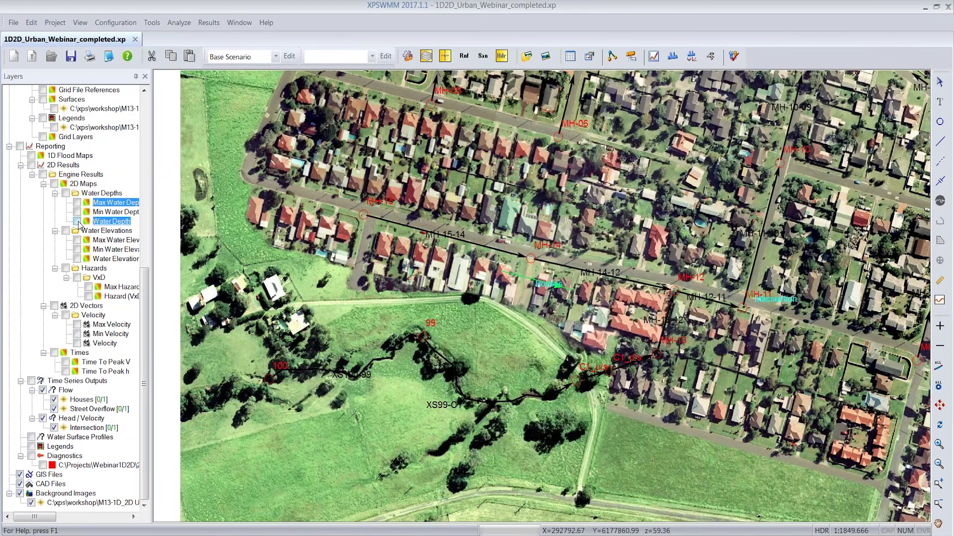
pyautogui.click(77, 221)
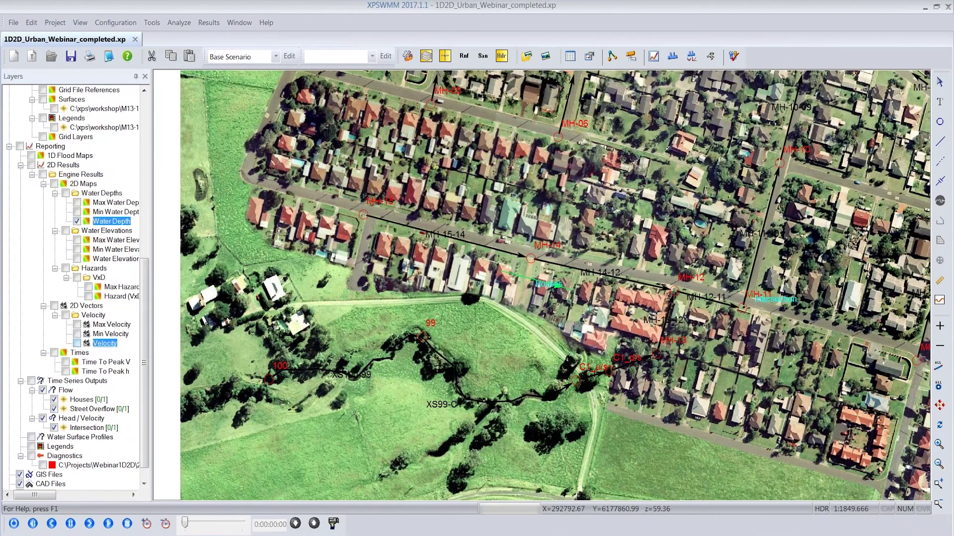
pyautogui.click(77, 344)
# Step: Adjust the Velocity vectors' arrow head length and width as scaled sizes, and set their total length to Scaled Size
pyautogui.rightClick(99, 346)
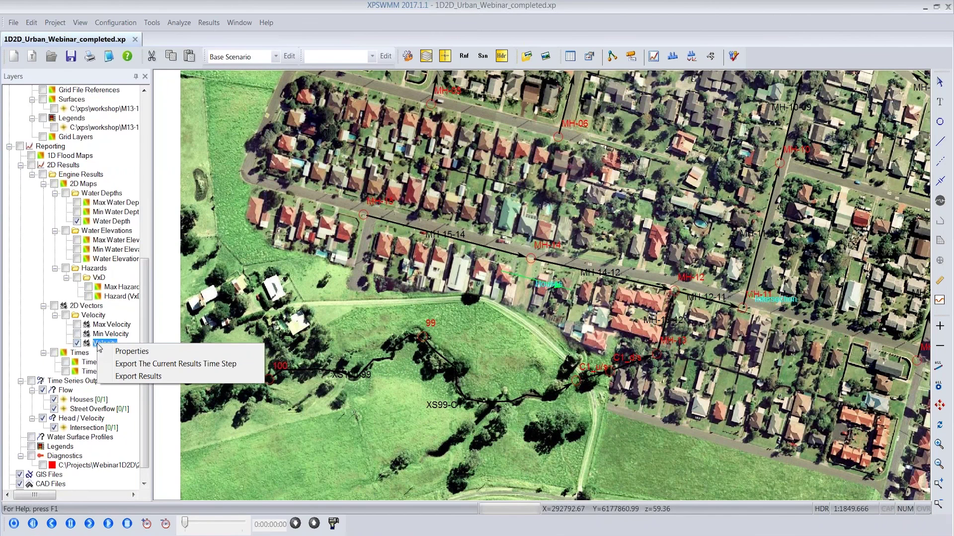
pyautogui.click(128, 352)
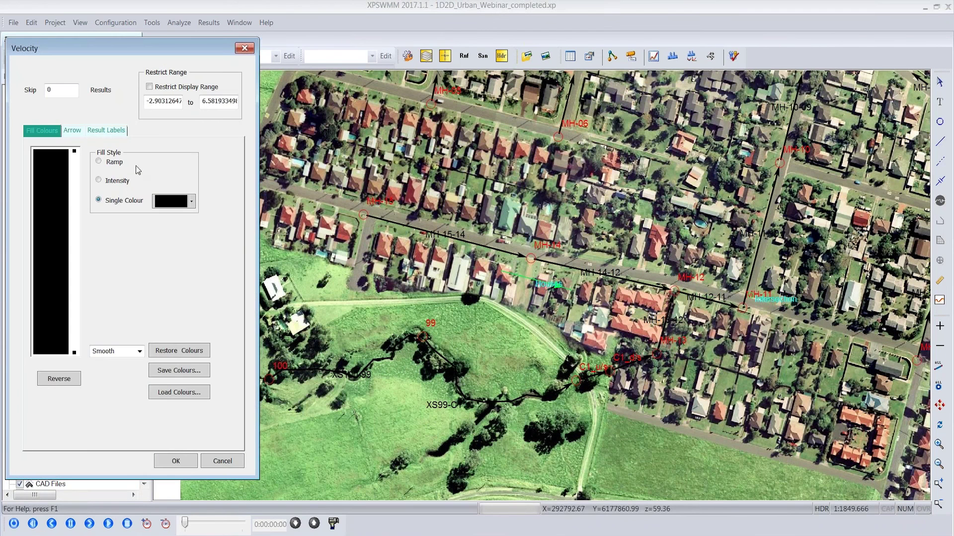
pyautogui.click(77, 130)
pyautogui.click(71, 187)
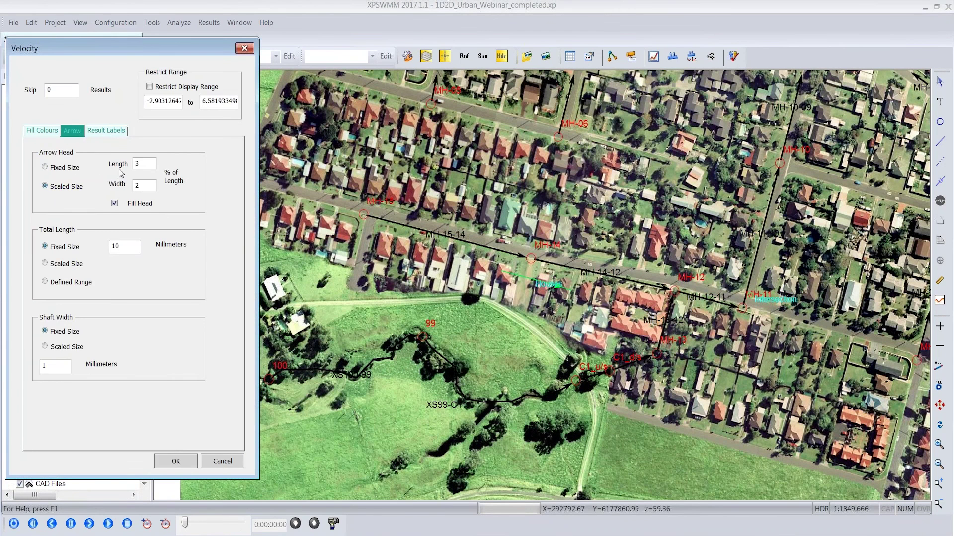
pyautogui.click(146, 165)
pyautogui.write('0')
pyautogui.click(150, 185)
pyautogui.click(74, 264)
pyautogui.click(169, 458)
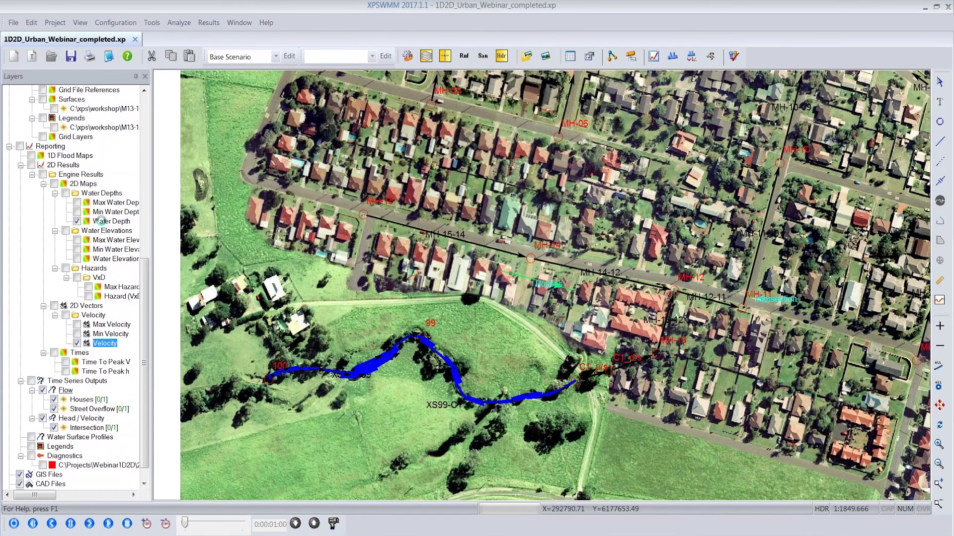
# Step: Make the Water Depth map semi-transparent by lowering its fill opacity
pyautogui.rightClick(100, 221)
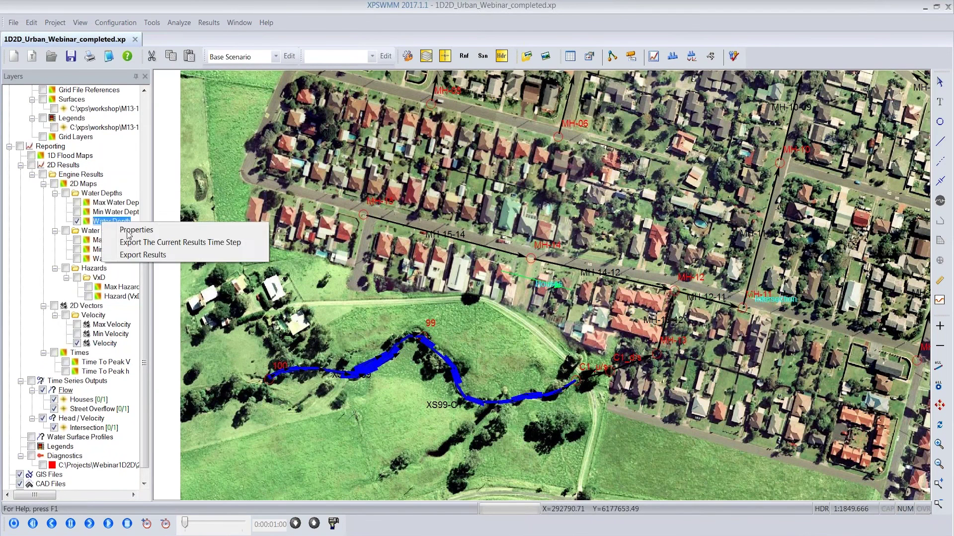
pyautogui.click(131, 232)
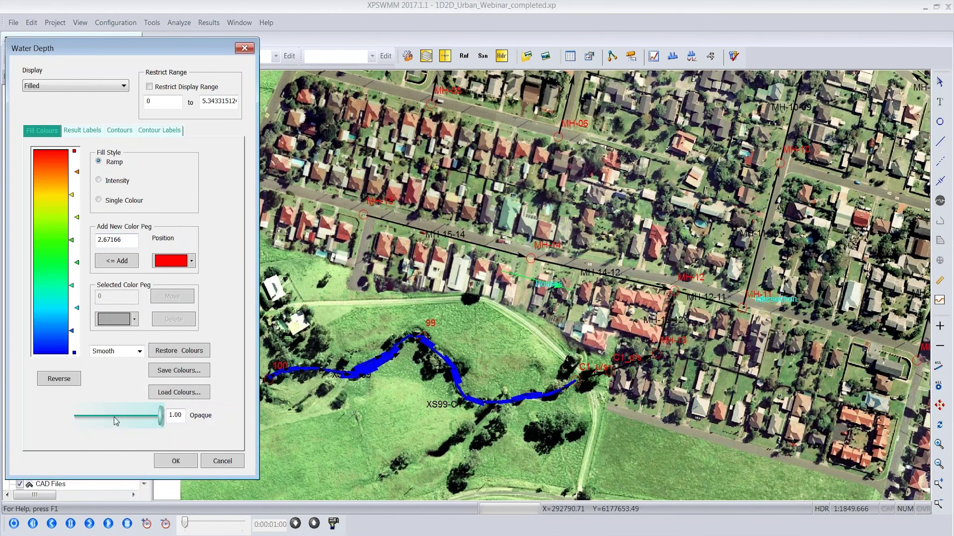
pyautogui.click(115, 416)
pyautogui.click(171, 460)
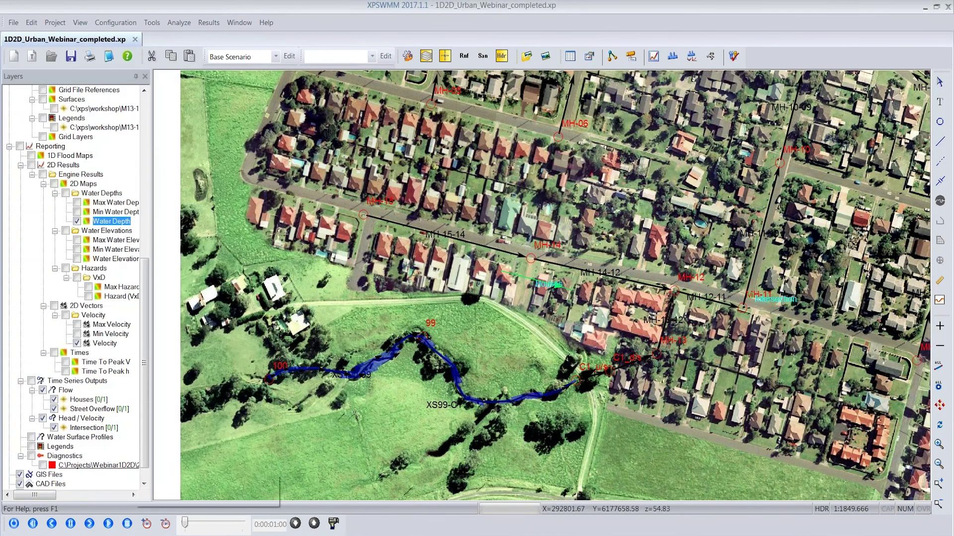
# Step: Play the water depth and velocity animation and examine the overflow in the streets around MH-04 and MH-03
pyautogui.click(89, 524)
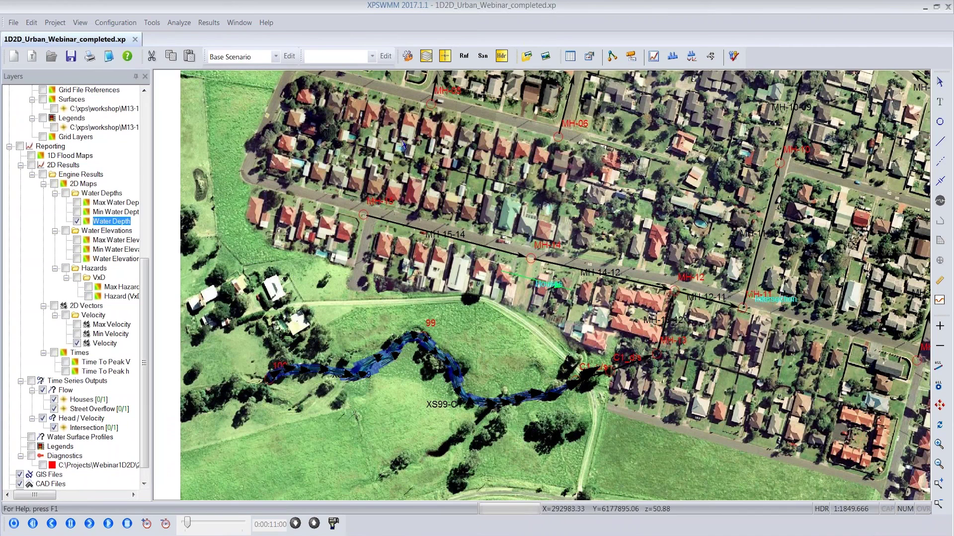
pyautogui.moveTo(403, 145); pyautogui.dragTo(415, 349)
pyautogui.moveTo(425, 215); pyautogui.dragTo(392, 405)
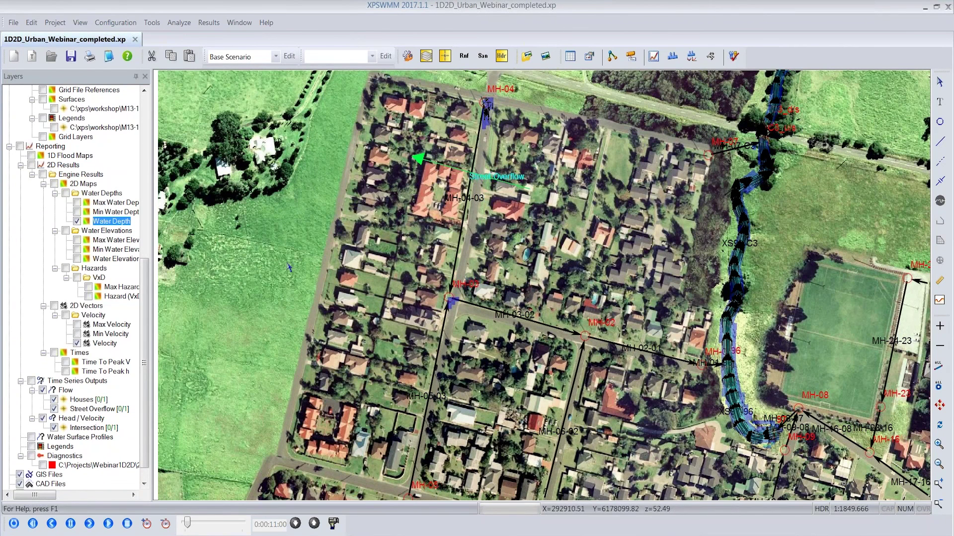
pyautogui.click(90, 525)
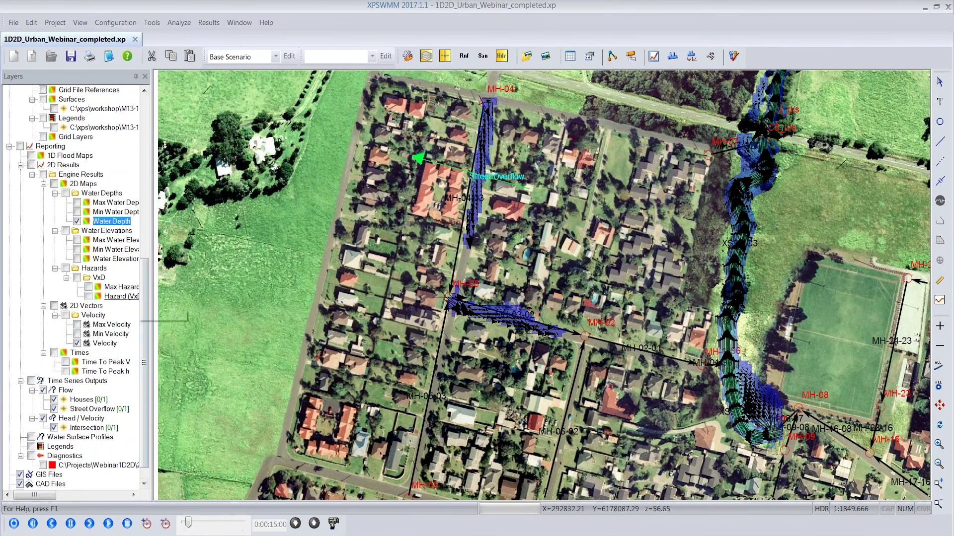
# Step: Graph the Street Overflow flow line's time series, enlarge its early peak, and close the graph
pyautogui.scroll(-1, 147, 321)
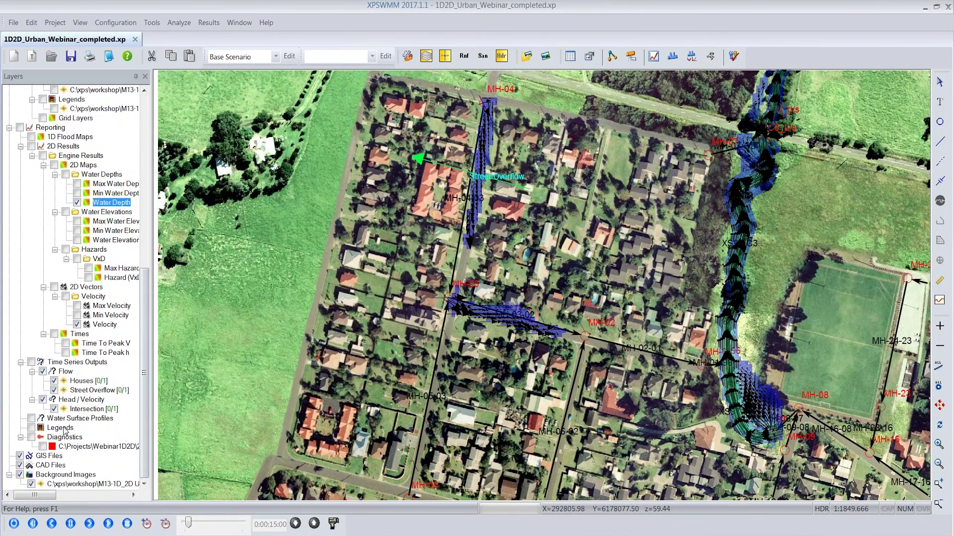
pyautogui.click(66, 373)
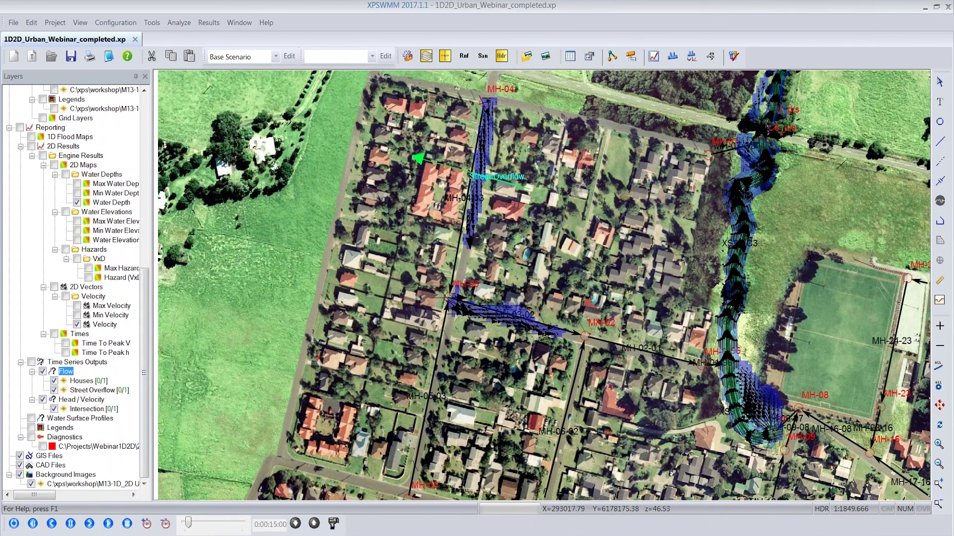
pyautogui.rightClick(422, 162)
pyautogui.click(445, 170)
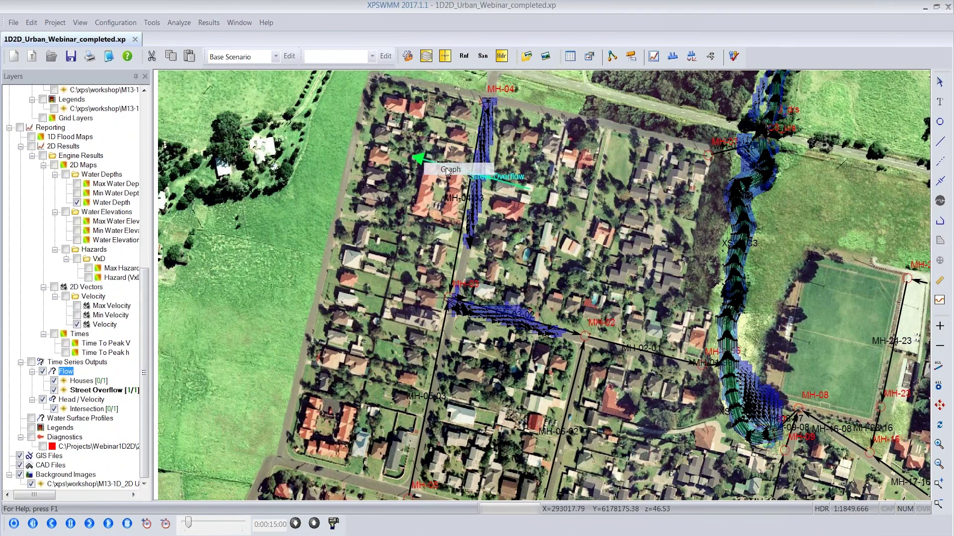
pyautogui.click(319, 349)
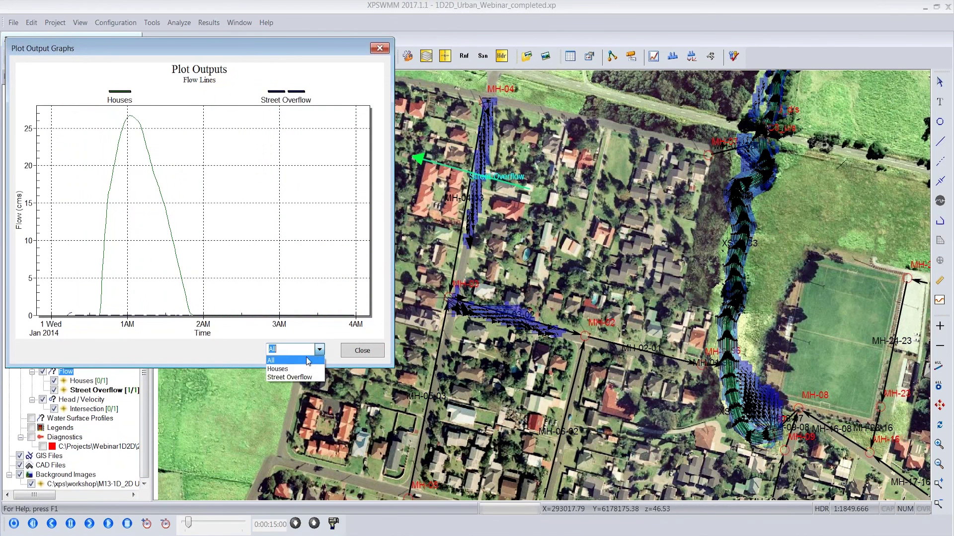
pyautogui.click(301, 378)
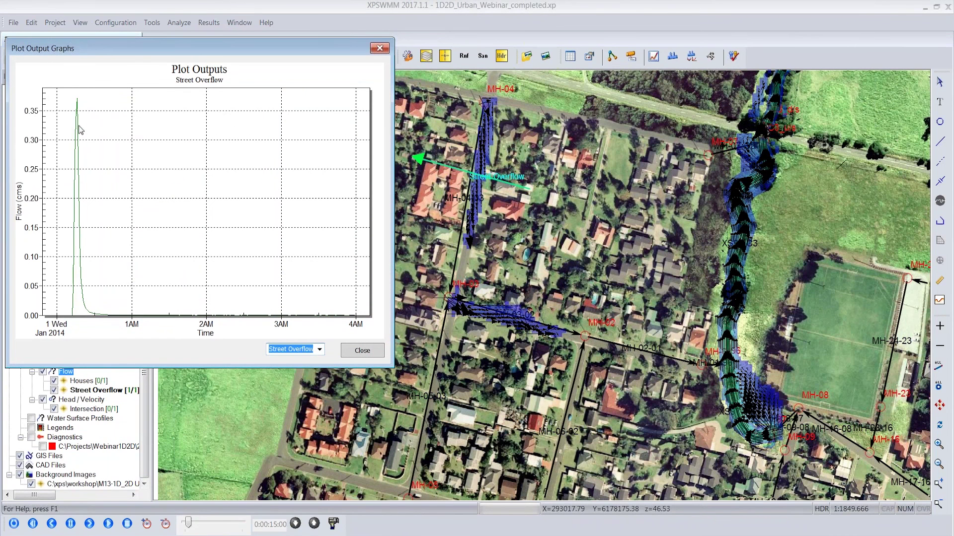
pyautogui.moveTo(68, 98); pyautogui.dragTo(139, 311)
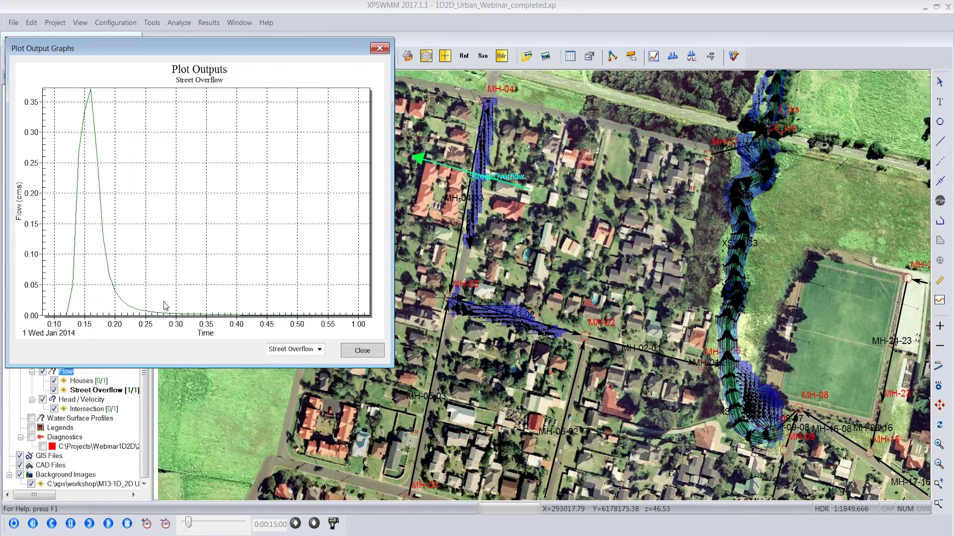
pyautogui.click(370, 354)
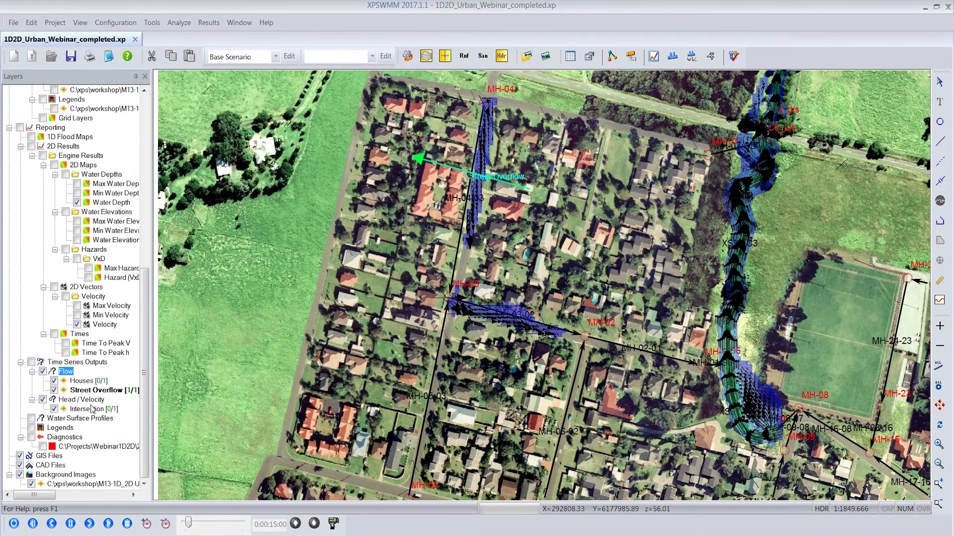
# Step: Select the Intersection head/velocity output and play the depth and velocity animation around the Intersection point and Houses flow line
pyautogui.click(83, 403)
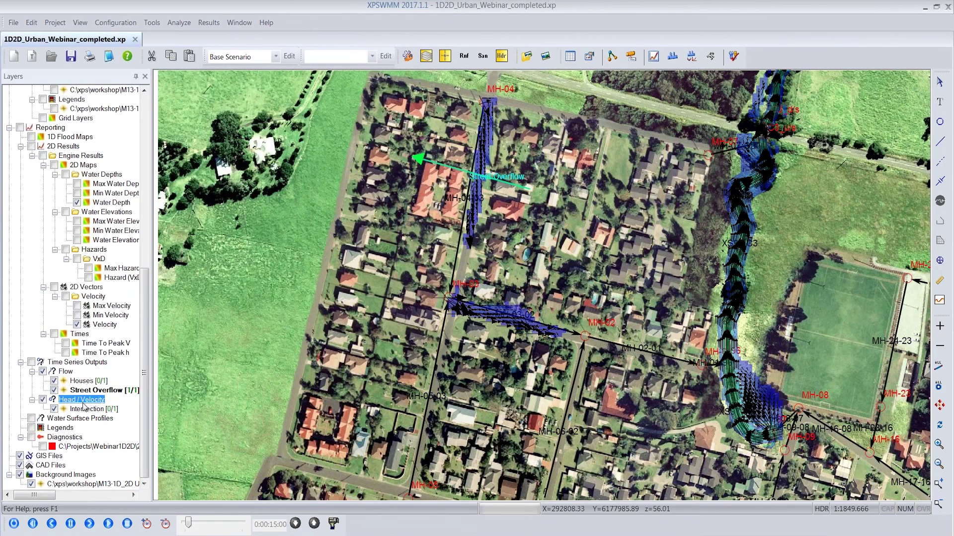
pyautogui.click(86, 410)
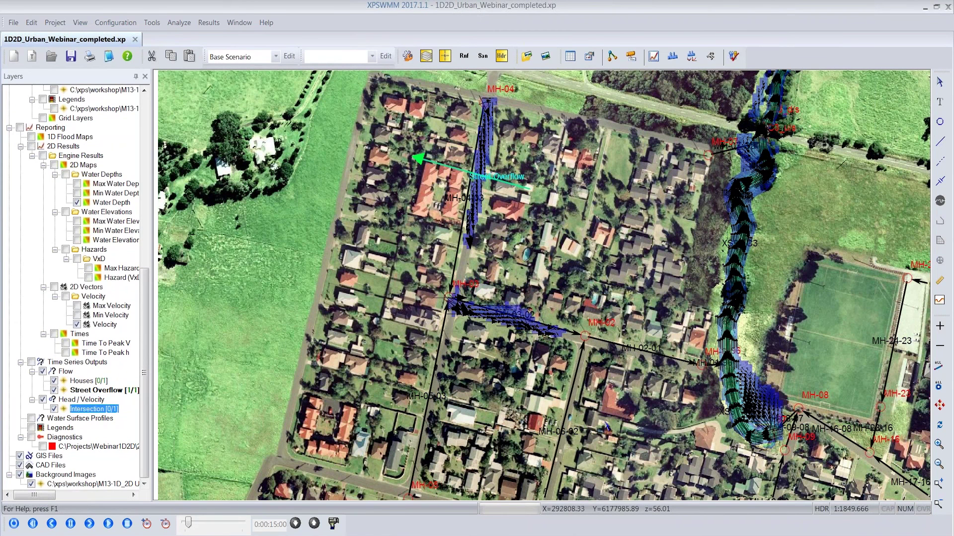
pyautogui.moveTo(605, 423); pyautogui.dragTo(550, 256)
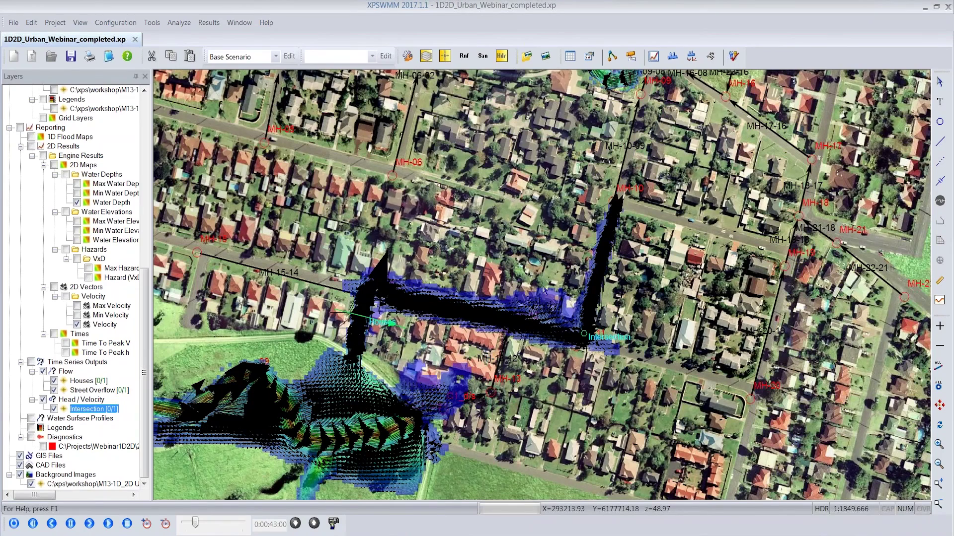
pyautogui.scroll(2, 527, 418)
pyautogui.scroll(2, 546, 285)
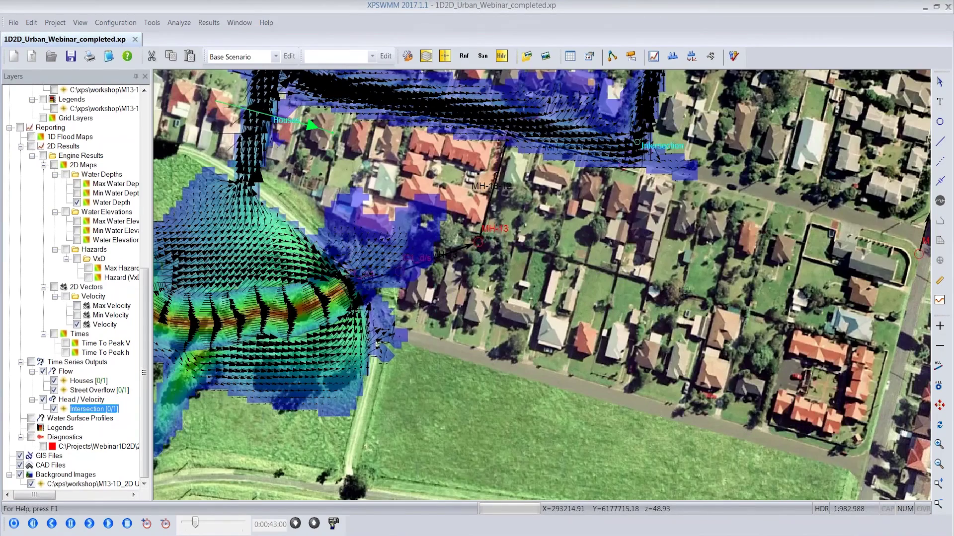
pyautogui.moveTo(374, 211); pyautogui.dragTo(376, 344)
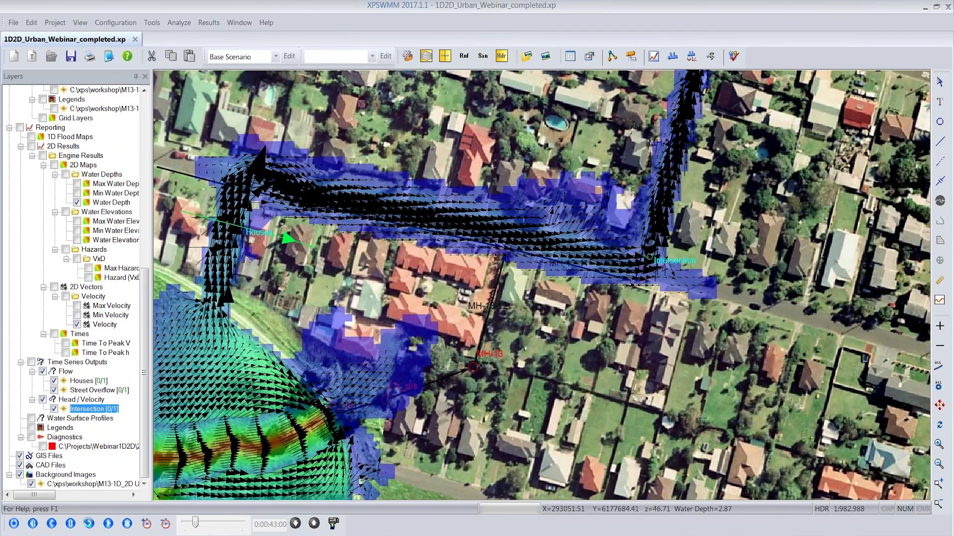
pyautogui.click(90, 527)
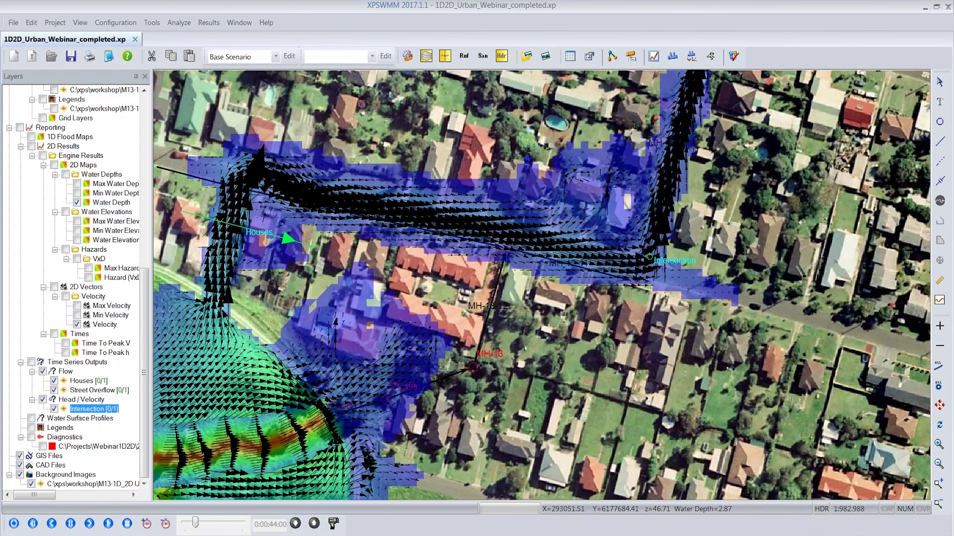
pyautogui.click(89, 524)
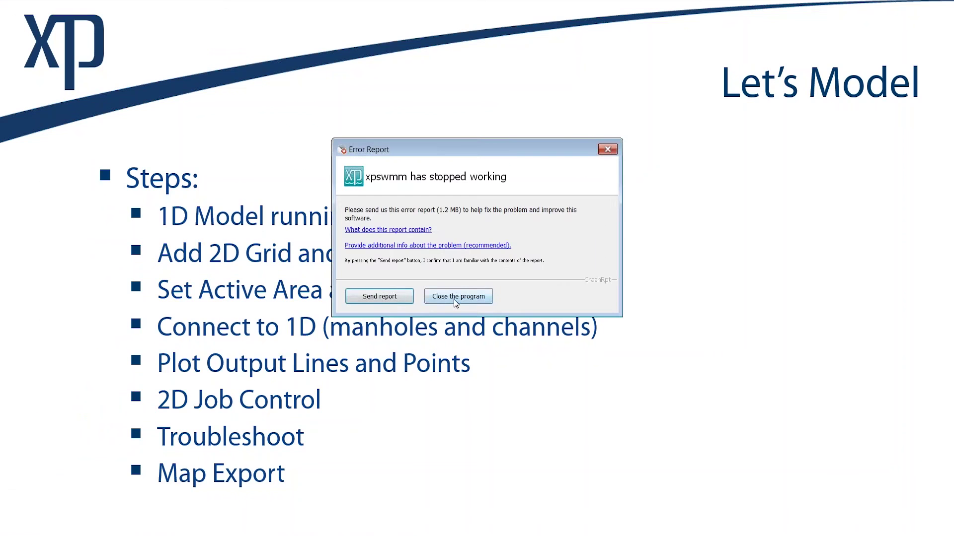
# Step: Dismiss the crash report, restart XPSWMM 2017.1.1 and open the project 1D2D_Urban_Webinar_completed from the Webinar1D2D folder
pyautogui.click(455, 301)
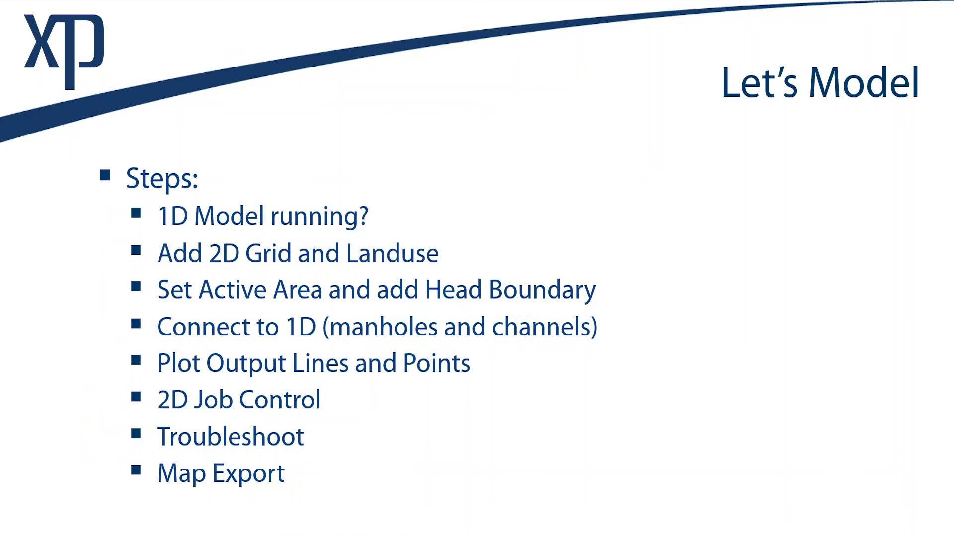
pyautogui.press('super')
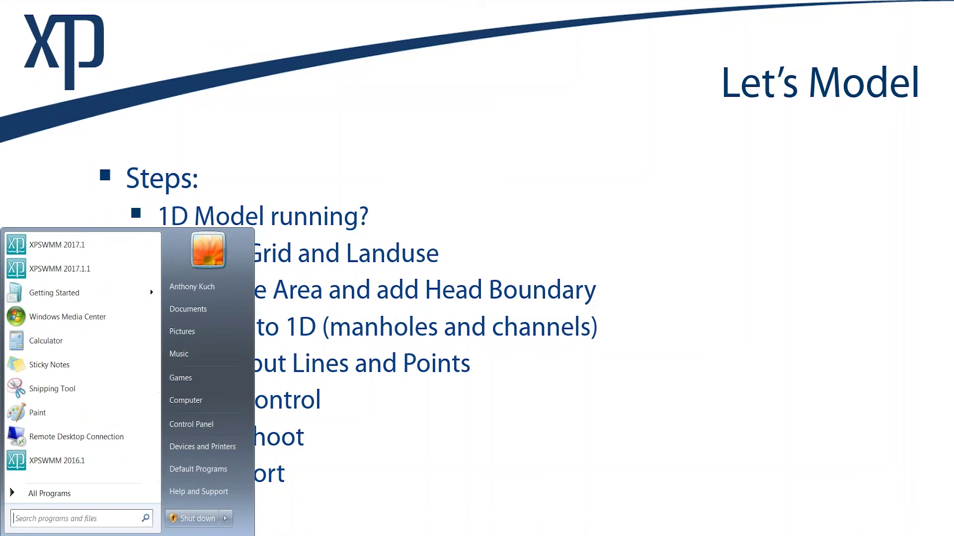
pyautogui.click(47, 270)
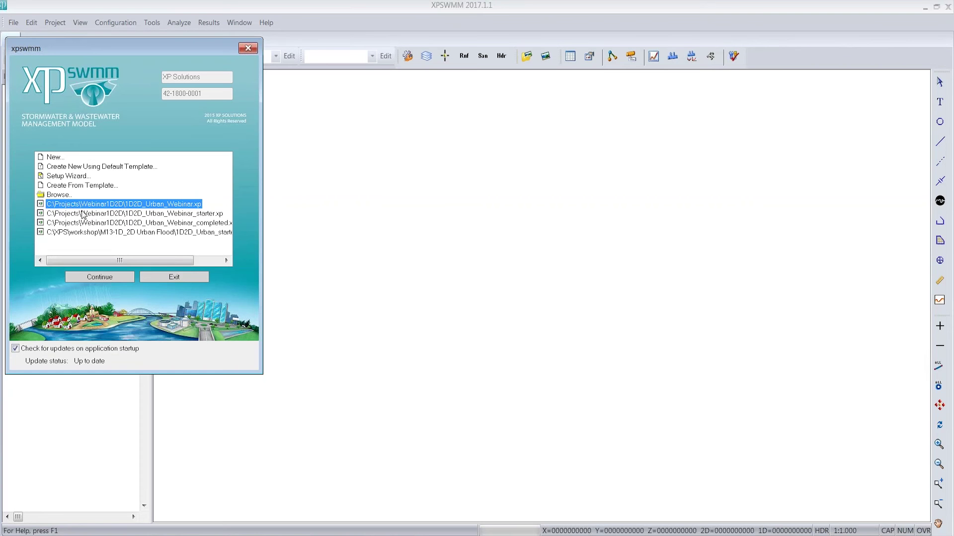
pyautogui.doubleClick(61, 195)
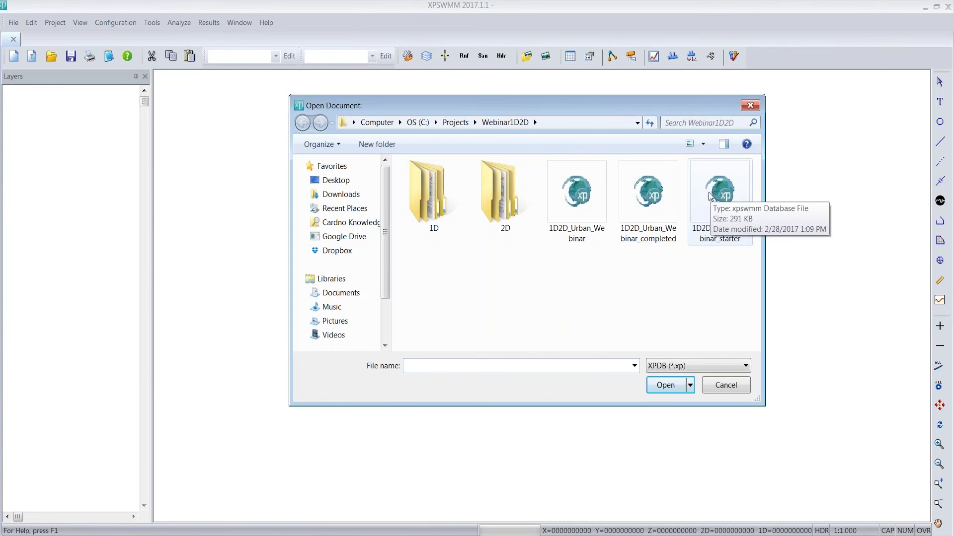
pyautogui.doubleClick(660, 201)
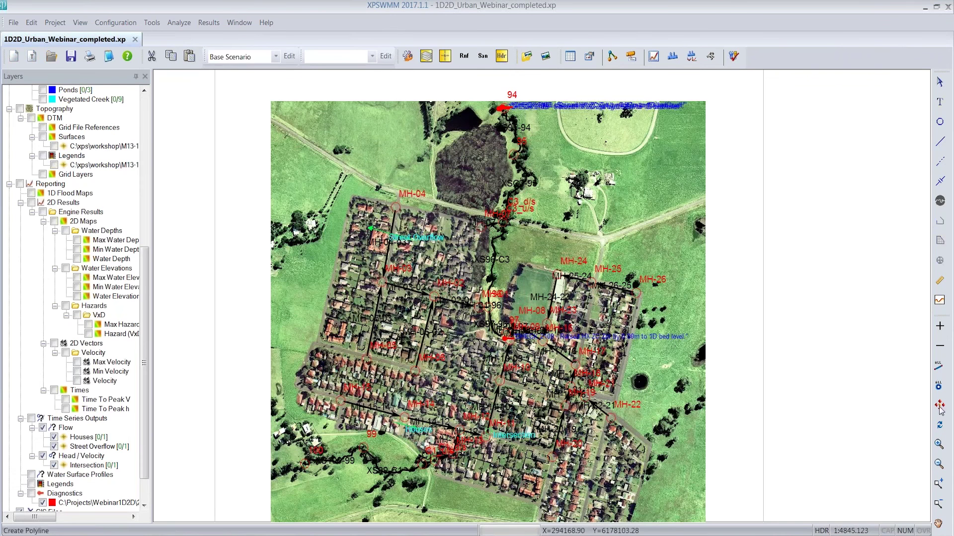
# Step: Display the Water Depth map and Velocity vectors, and run the results animation to examine the flooding around the Intersection point
pyautogui.click(78, 260)
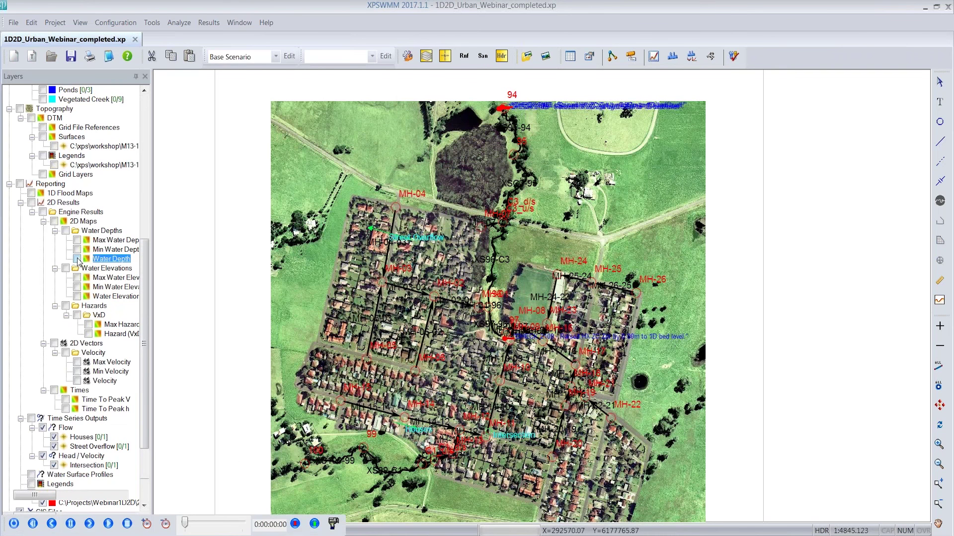
pyautogui.click(77, 382)
pyautogui.click(89, 524)
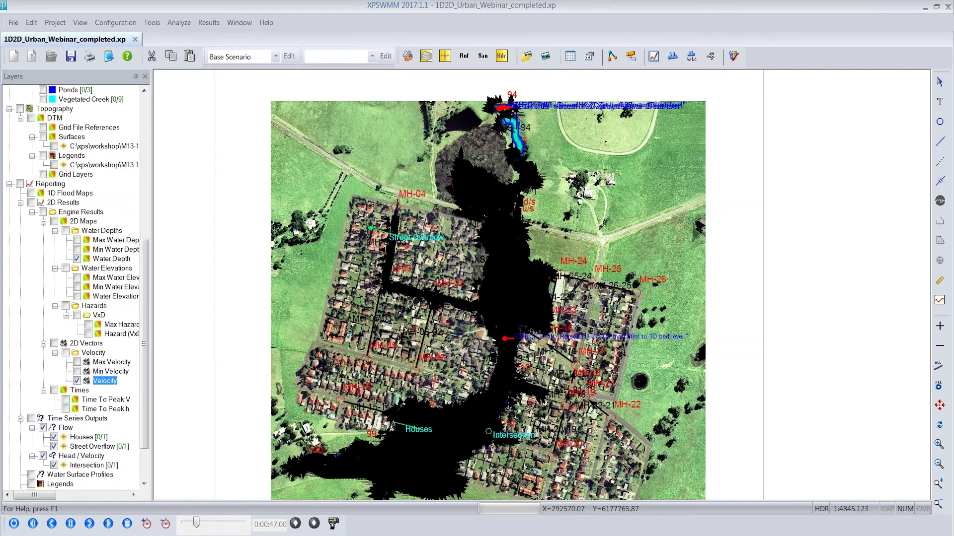
pyautogui.click(939, 483)
pyautogui.moveTo(447, 407); pyautogui.dragTo(530, 458)
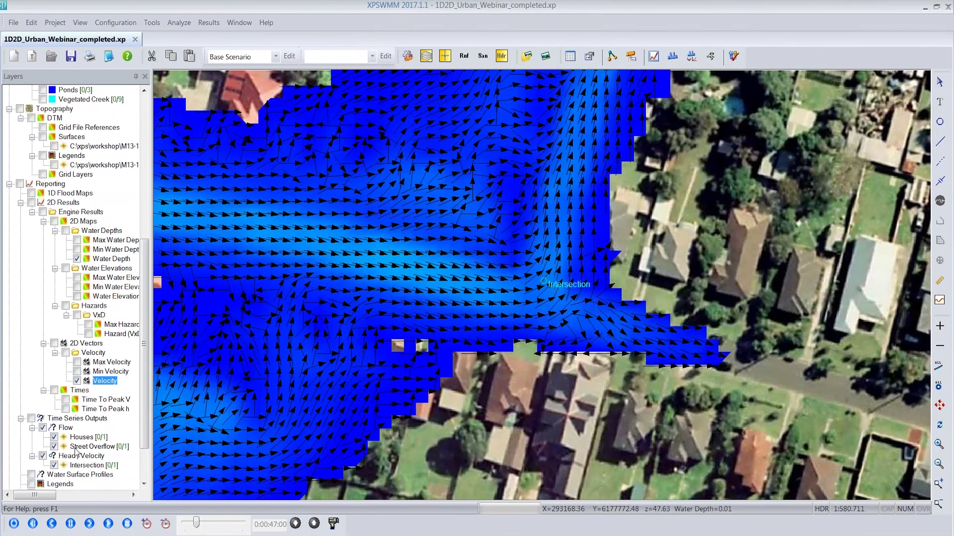
# Step: Graph the time series outputs for the Intersection point with velocity shown alongside head, and close the graph
pyautogui.click(69, 419)
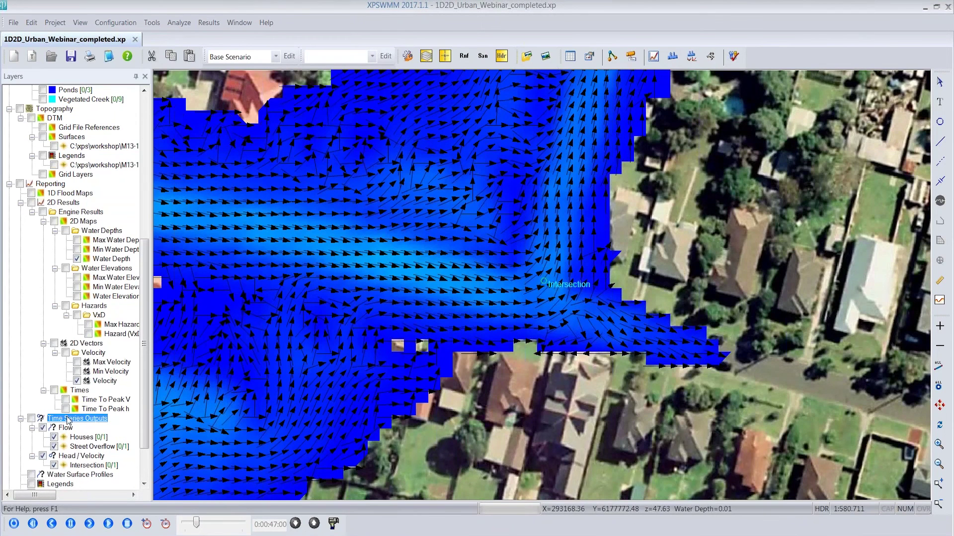
pyautogui.rightClick(68, 419)
pyautogui.click(122, 437)
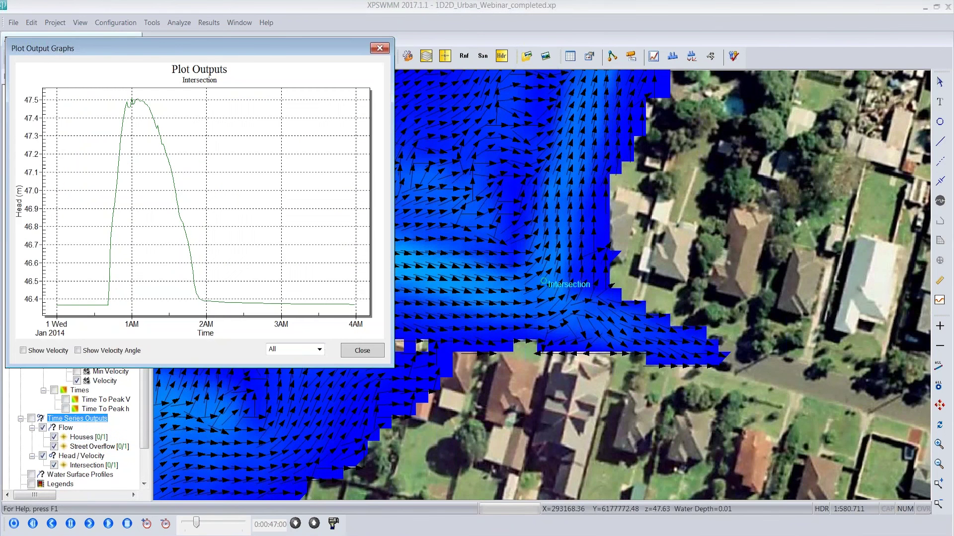
pyautogui.click(320, 349)
pyautogui.click(298, 362)
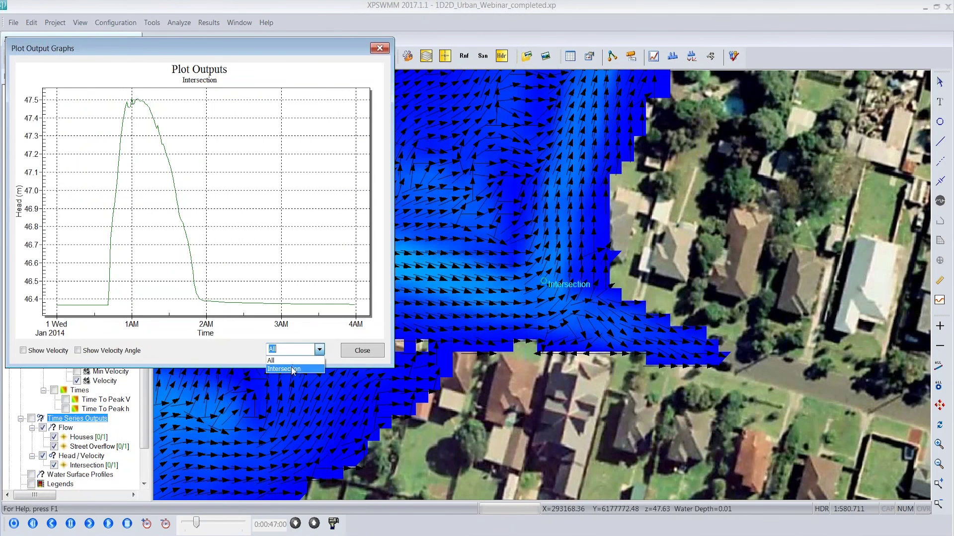
pyautogui.click(39, 352)
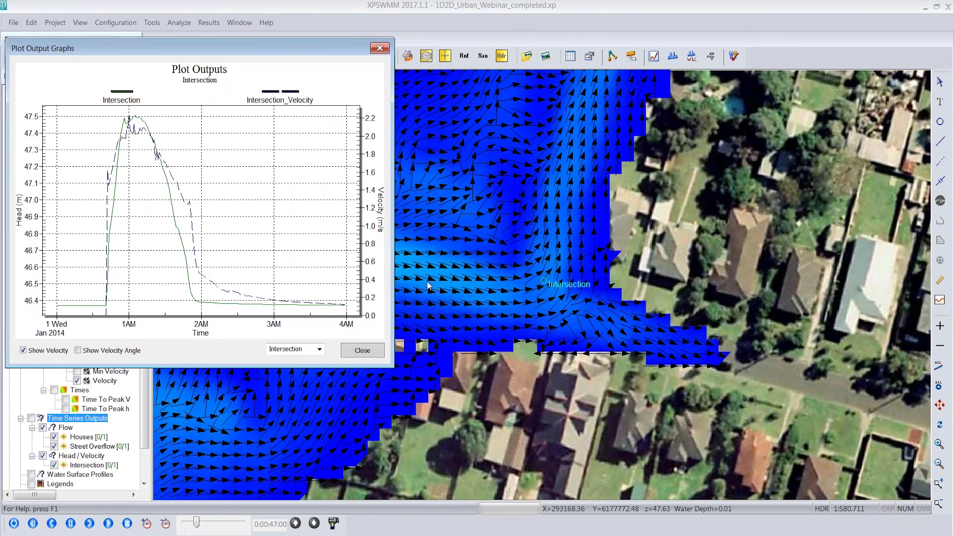
pyautogui.click(362, 350)
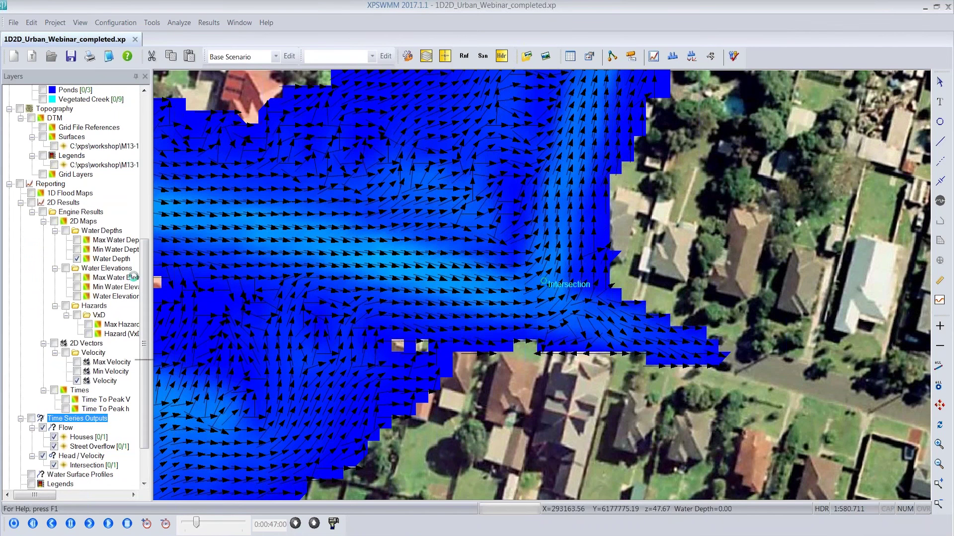
# Step: Reduce the Water Depth map's fill opacity so the aerial image shows through
pyautogui.rightClick(110, 259)
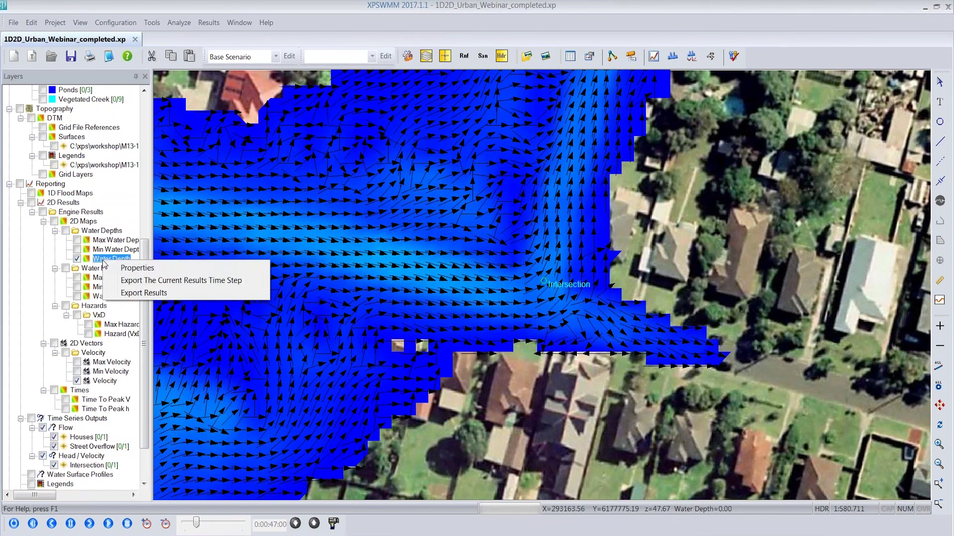
pyautogui.click(137, 268)
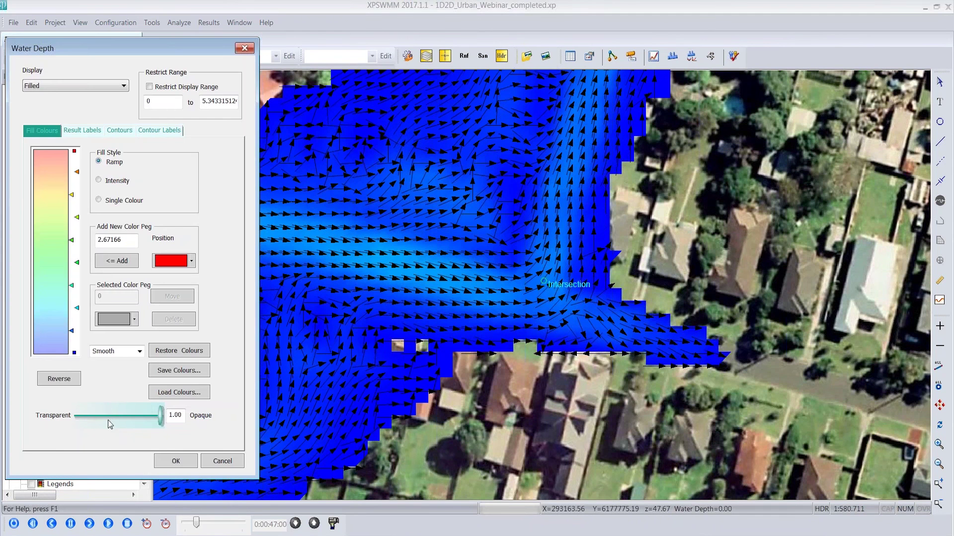
pyautogui.click(174, 460)
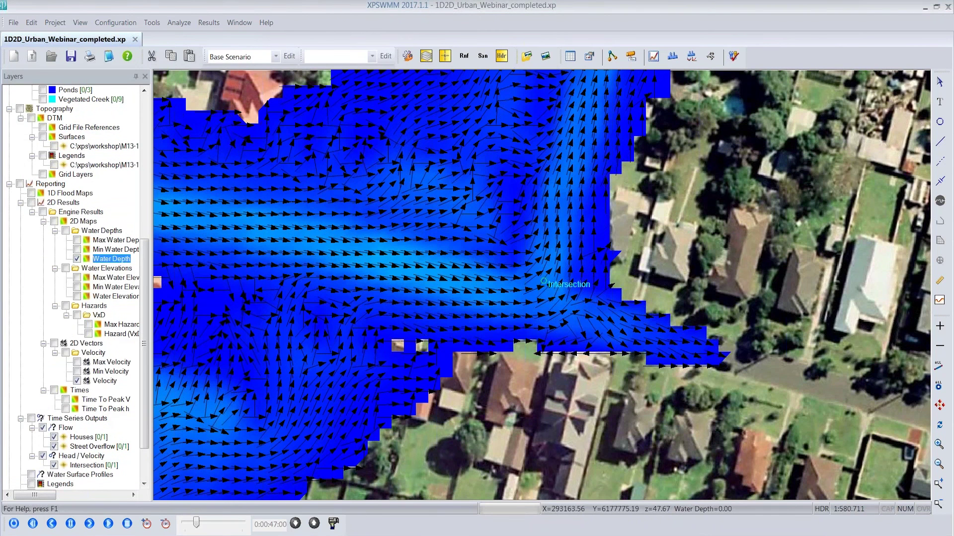
# Step: Change the Velocity vectors' arrow heads and total length to scaled size, adjusting the head length and width
pyautogui.rightClick(102, 381)
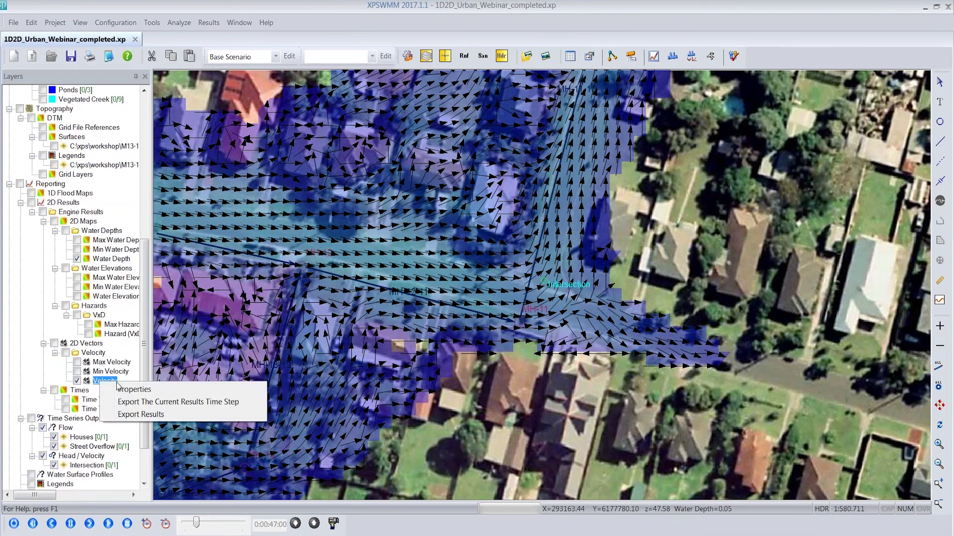
pyautogui.click(119, 389)
pyautogui.click(72, 130)
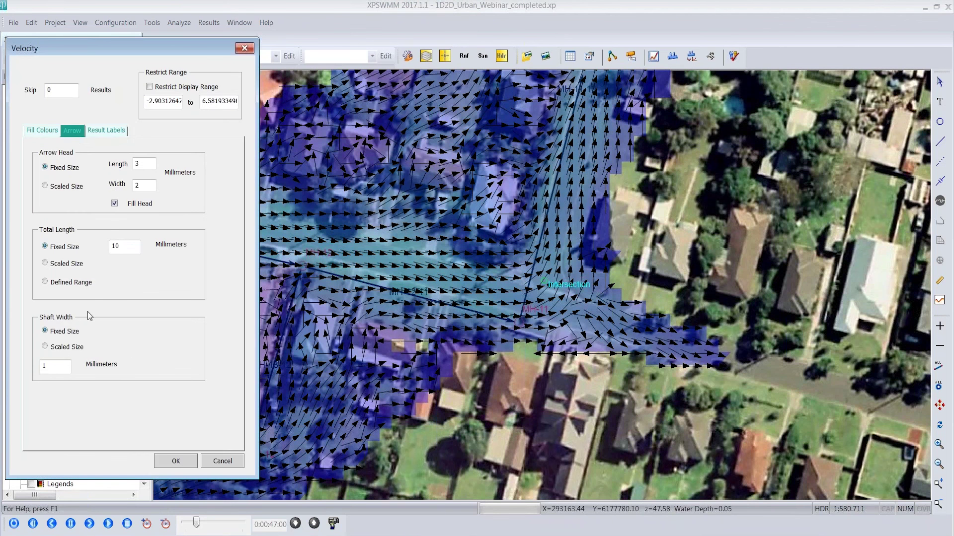
pyautogui.click(70, 190)
pyautogui.click(152, 166)
pyautogui.write('0')
pyautogui.click(150, 187)
pyautogui.write('0')
pyautogui.click(64, 264)
pyautogui.click(164, 466)
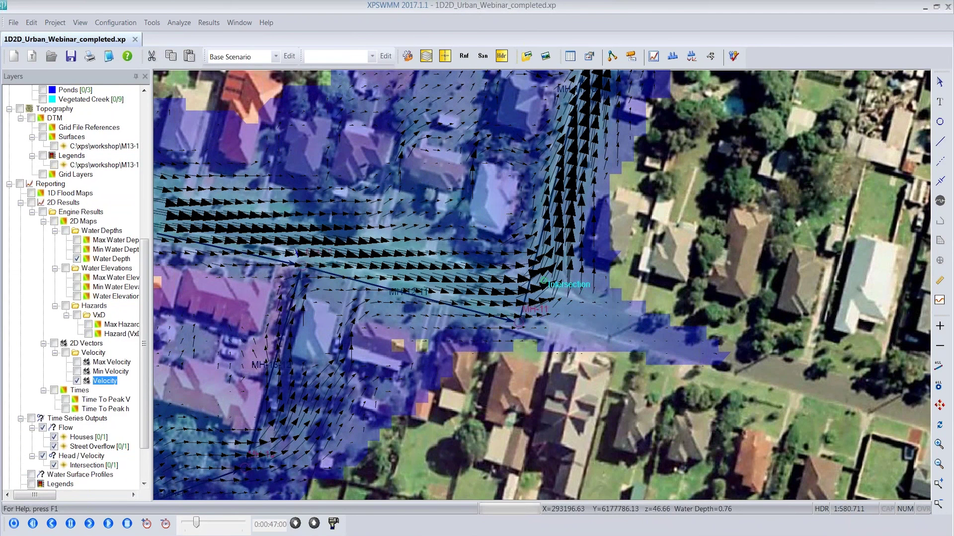
# Step: Switch to the slide presentation and advance to the Buildings in Floodplain slide
pyautogui.hotkey('alt', 'Tab')
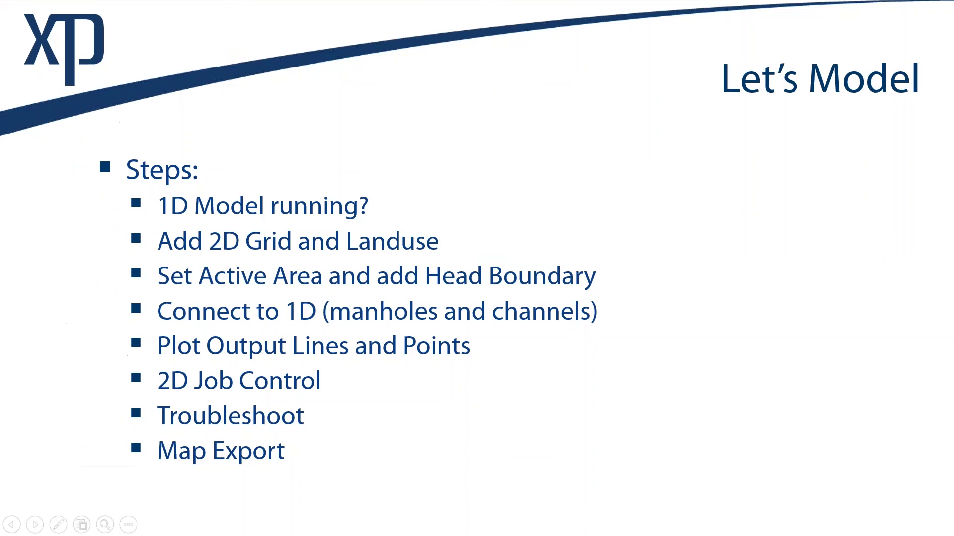
pyautogui.press('Right')
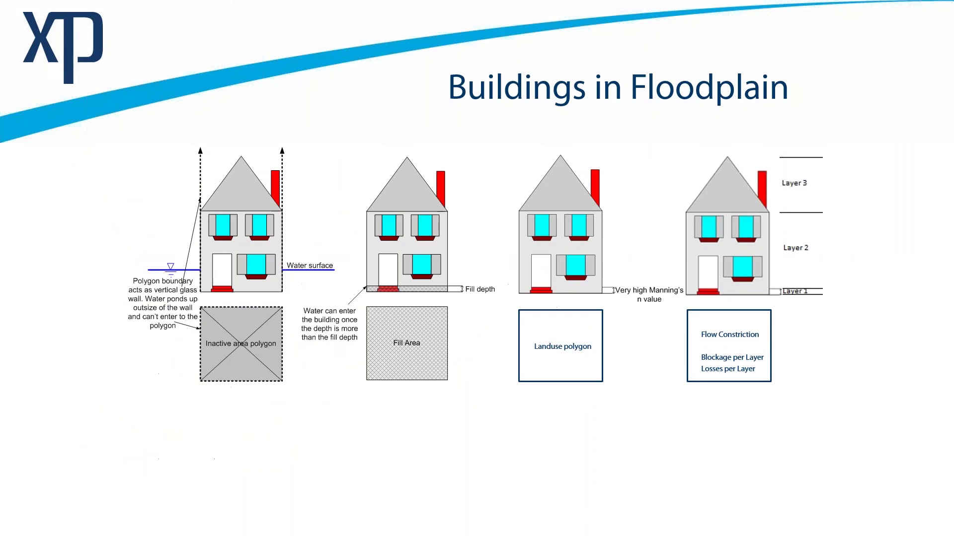